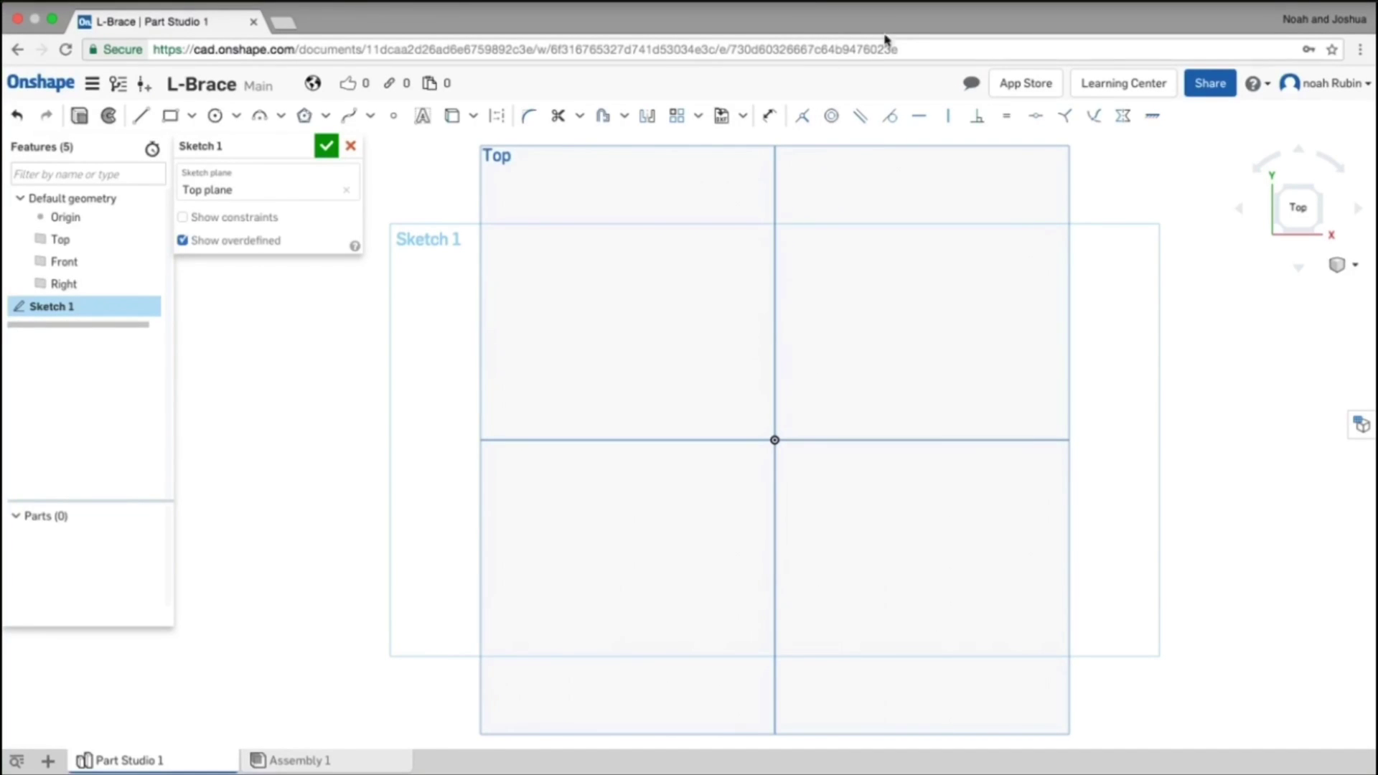
- Draw a slightly slanted line about 1.96 in long across the vertical axis, above the origin on the Top plane sketch
left_click(142, 118)
left_click(696, 256)
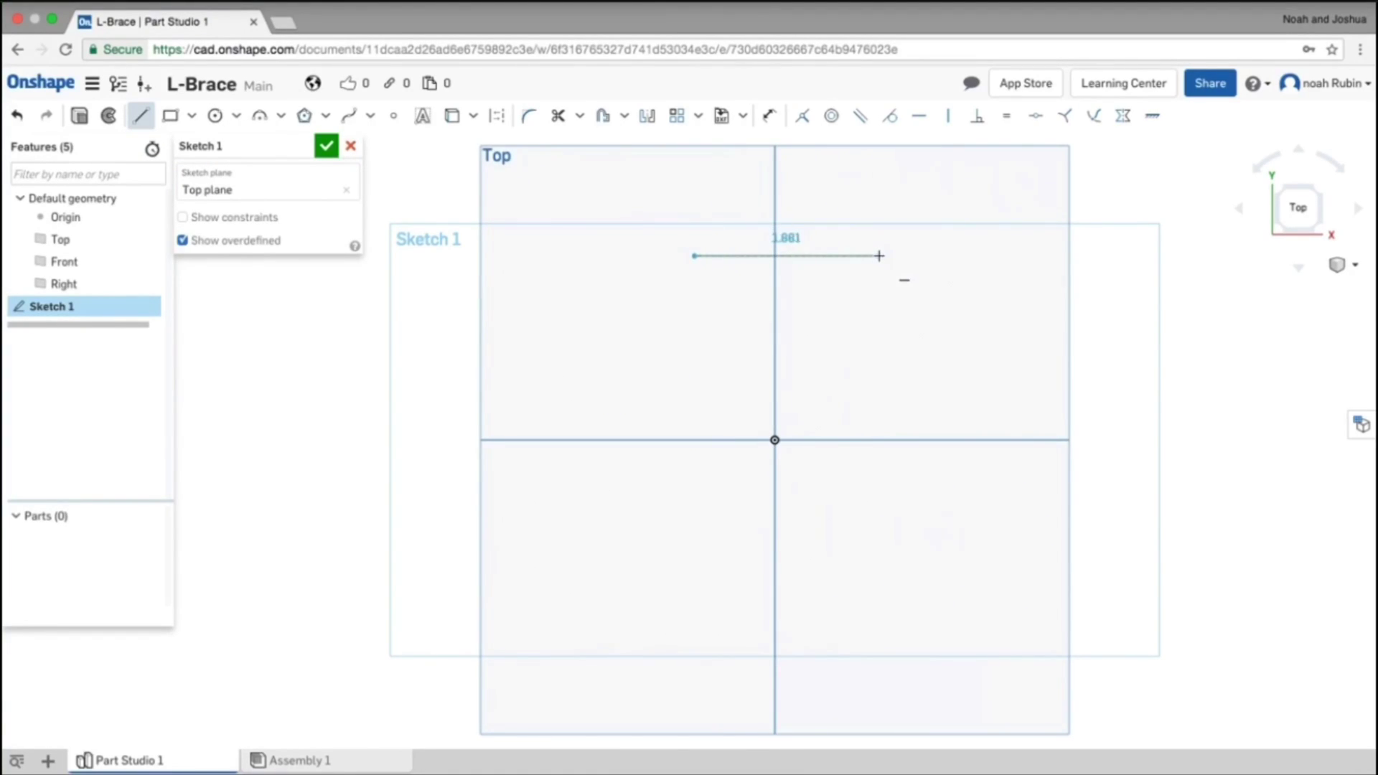
left_click(885, 234)
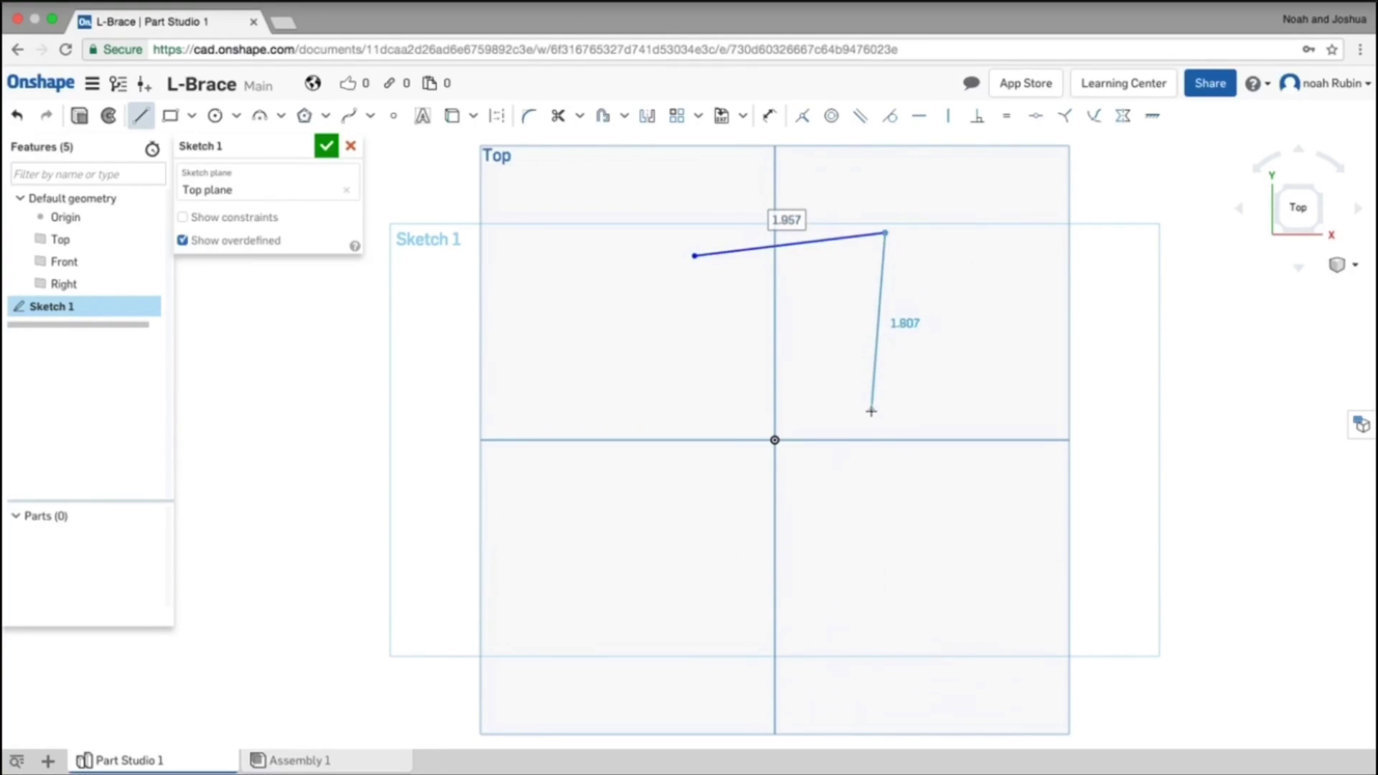
left_click(865, 441)
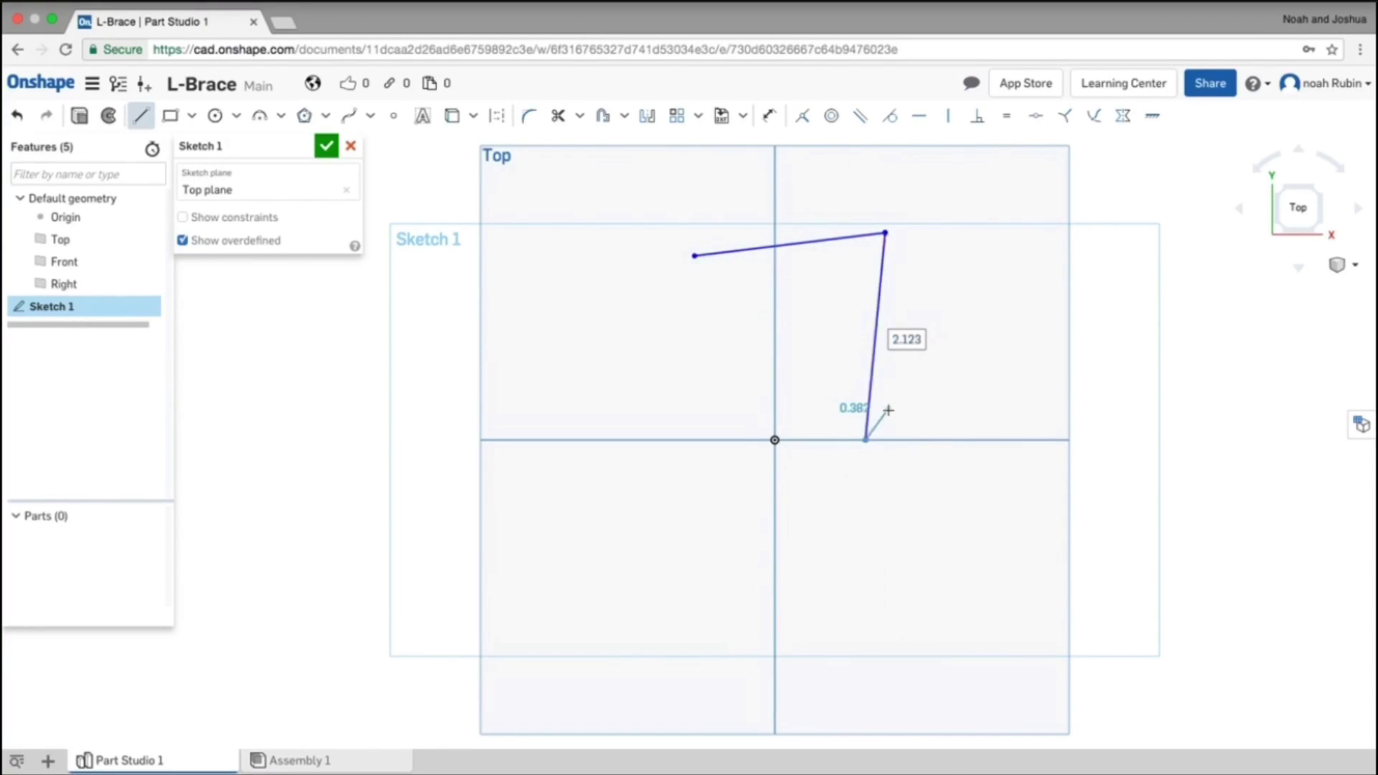
key("Escape")
key("ctrl+z")
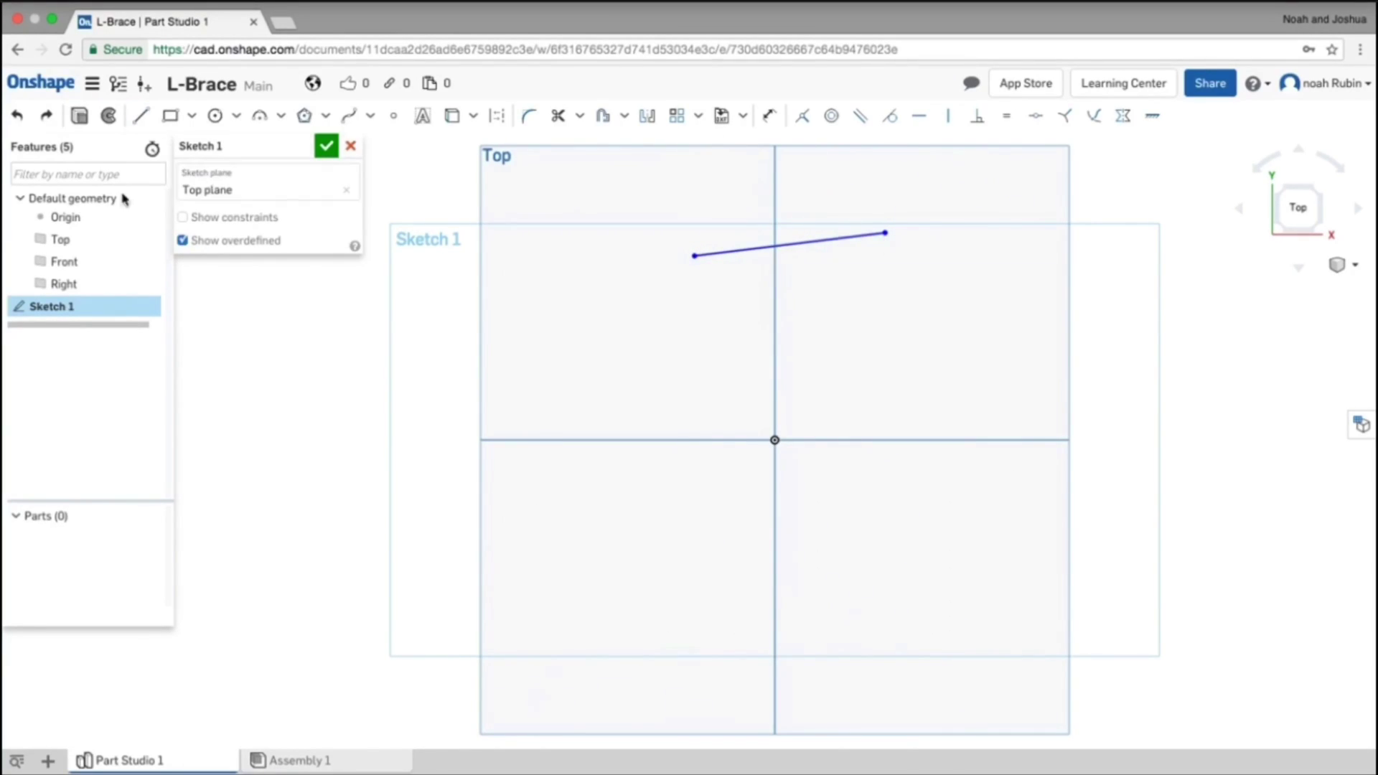
- Draw a slanted line about 2.69 in long from the upper line's right endpoint down to just below the horizontal axis
left_click(138, 121)
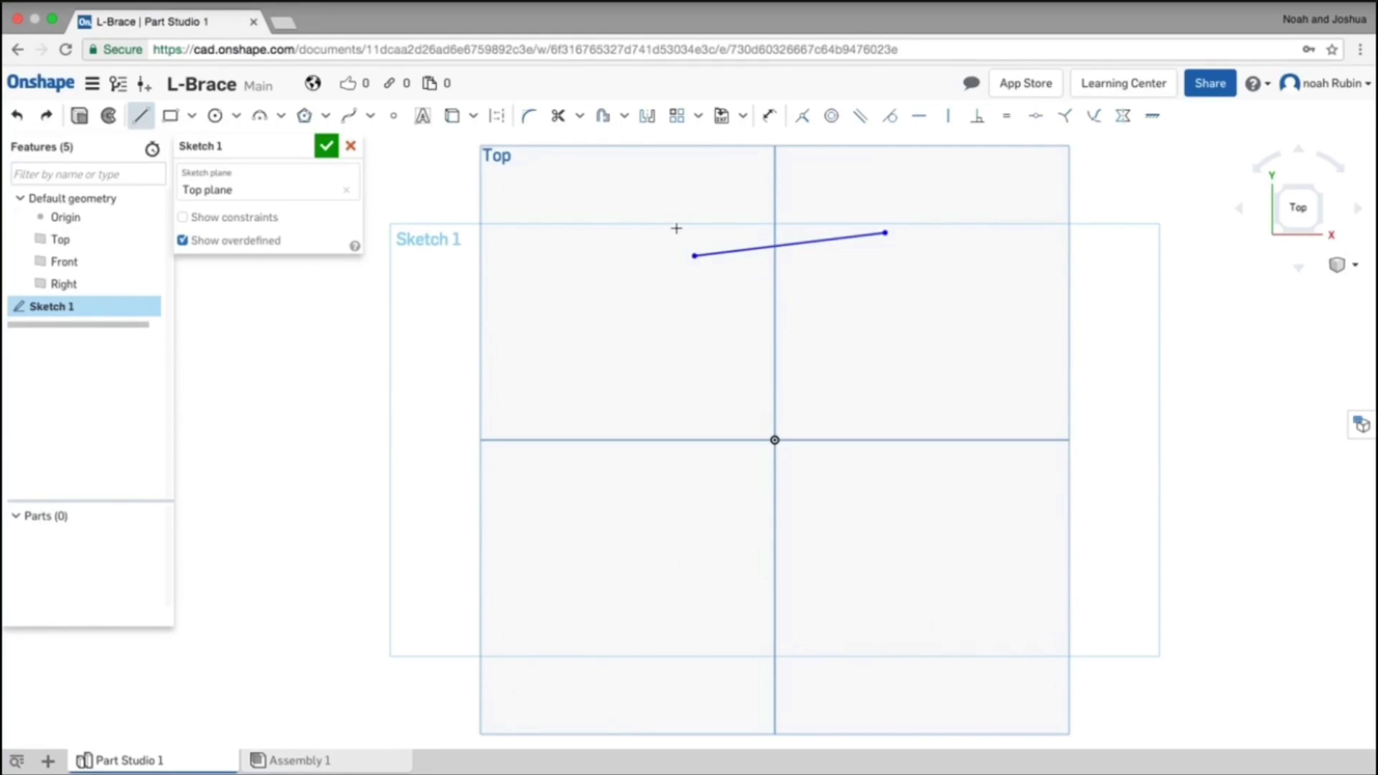
left_click(885, 234)
left_click(820, 488)
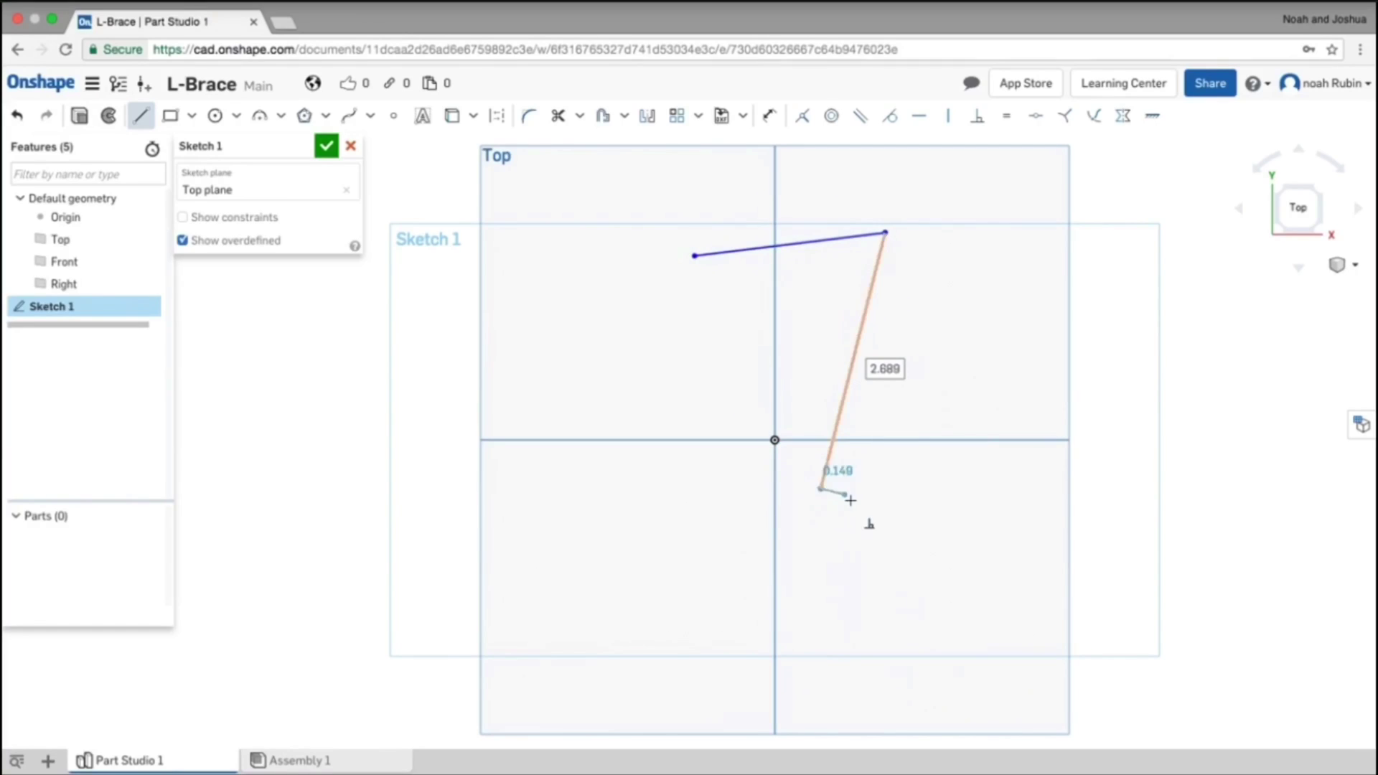
- Draw two short connected segments about 0.3 in and 0.13 in long from the long line's lower endpoint, and undo both
left_click(801, 503)
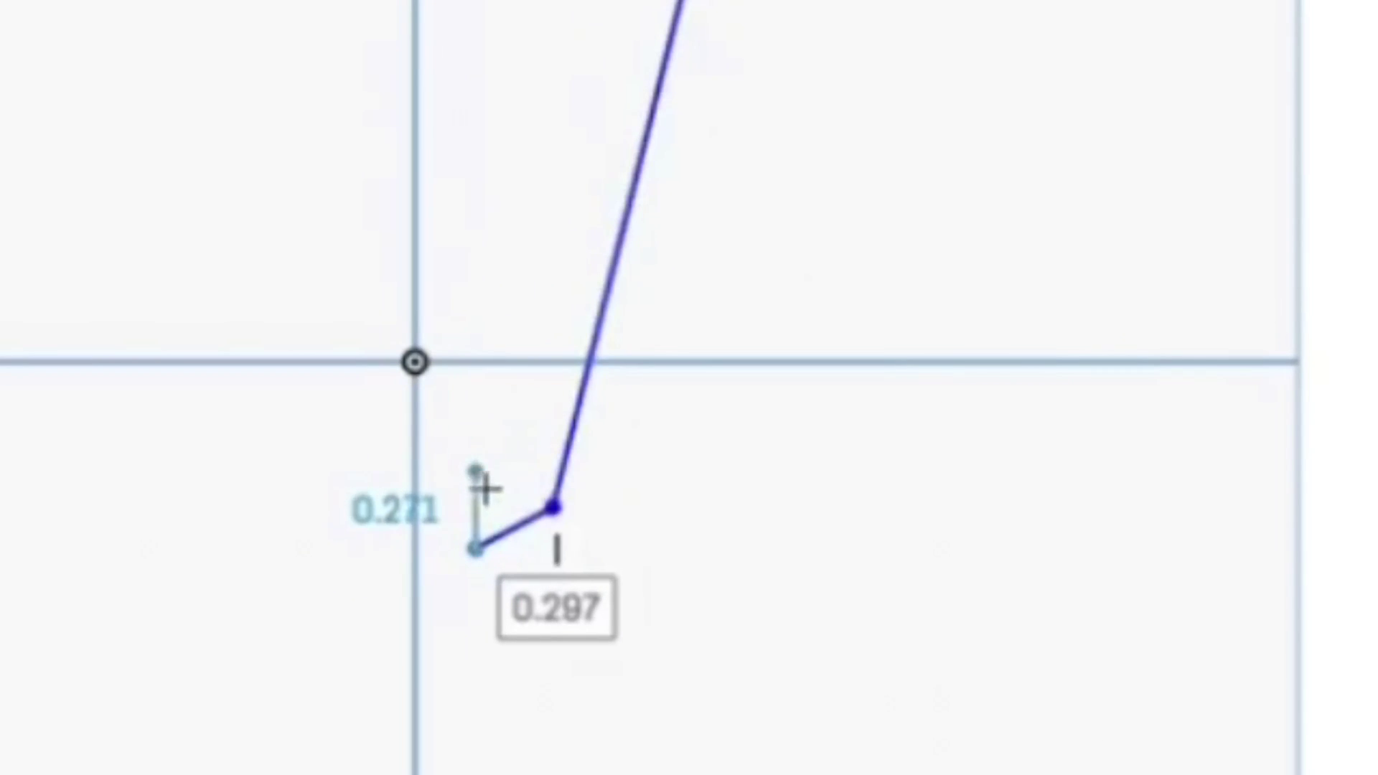
scroll(476, 525, "up", 5)
scroll(465, 529, "up", 3)
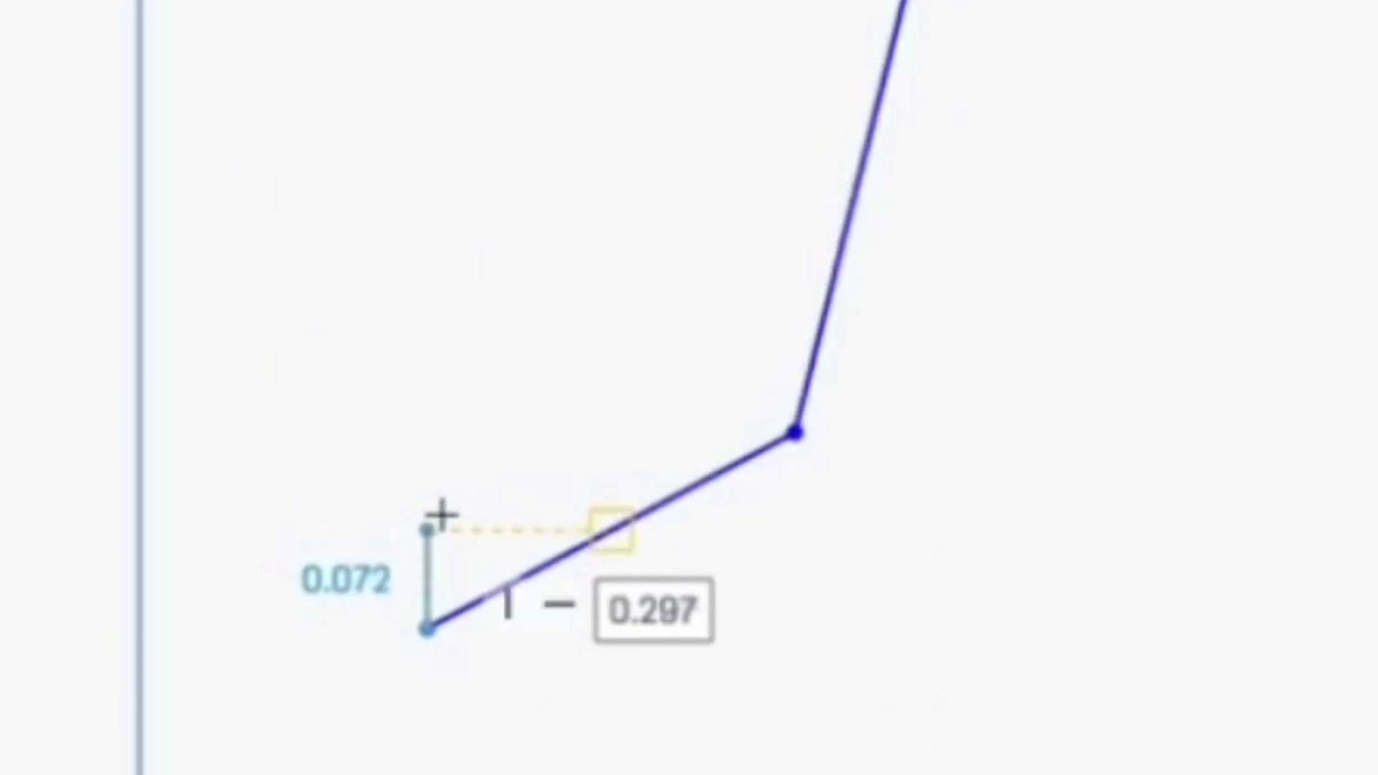
left_click(538, 480)
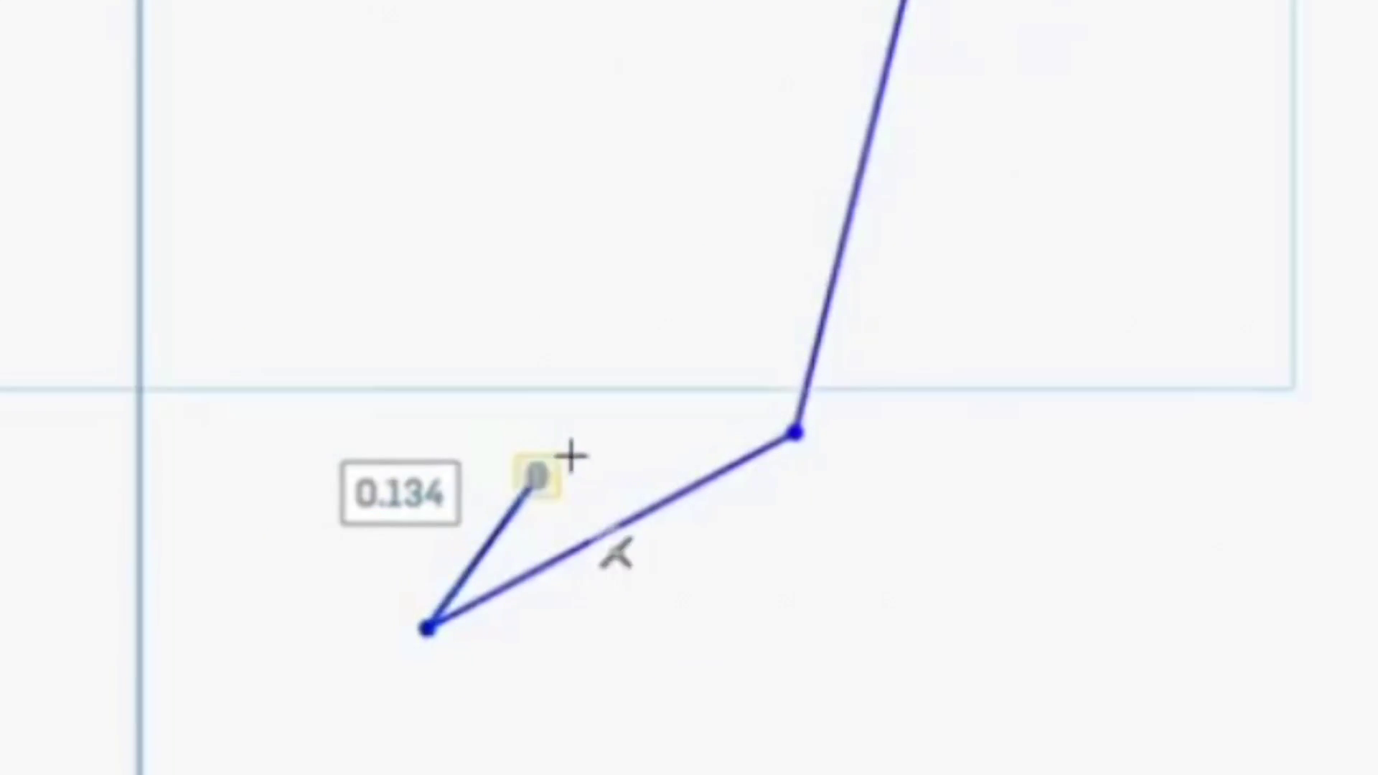
scroll(658, 338, "down", 8)
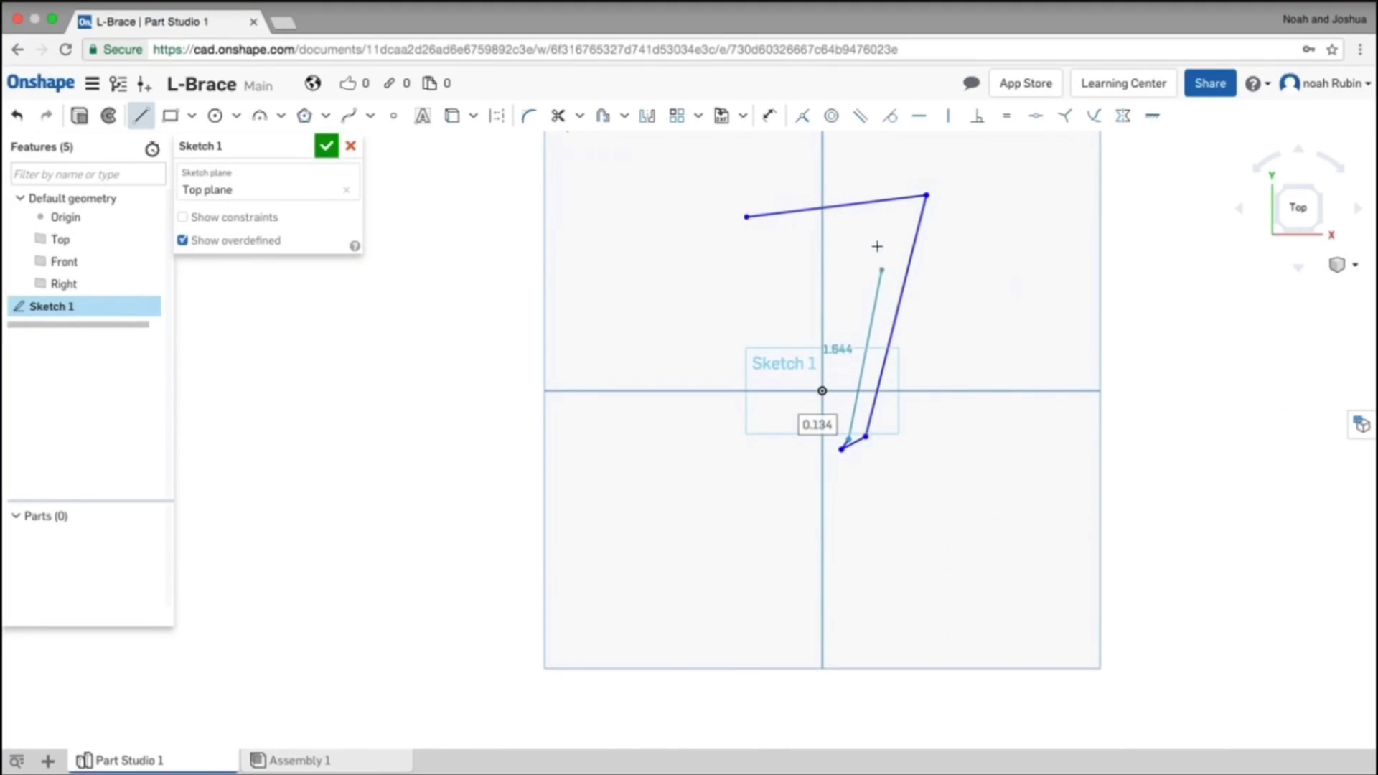
key("Escape")
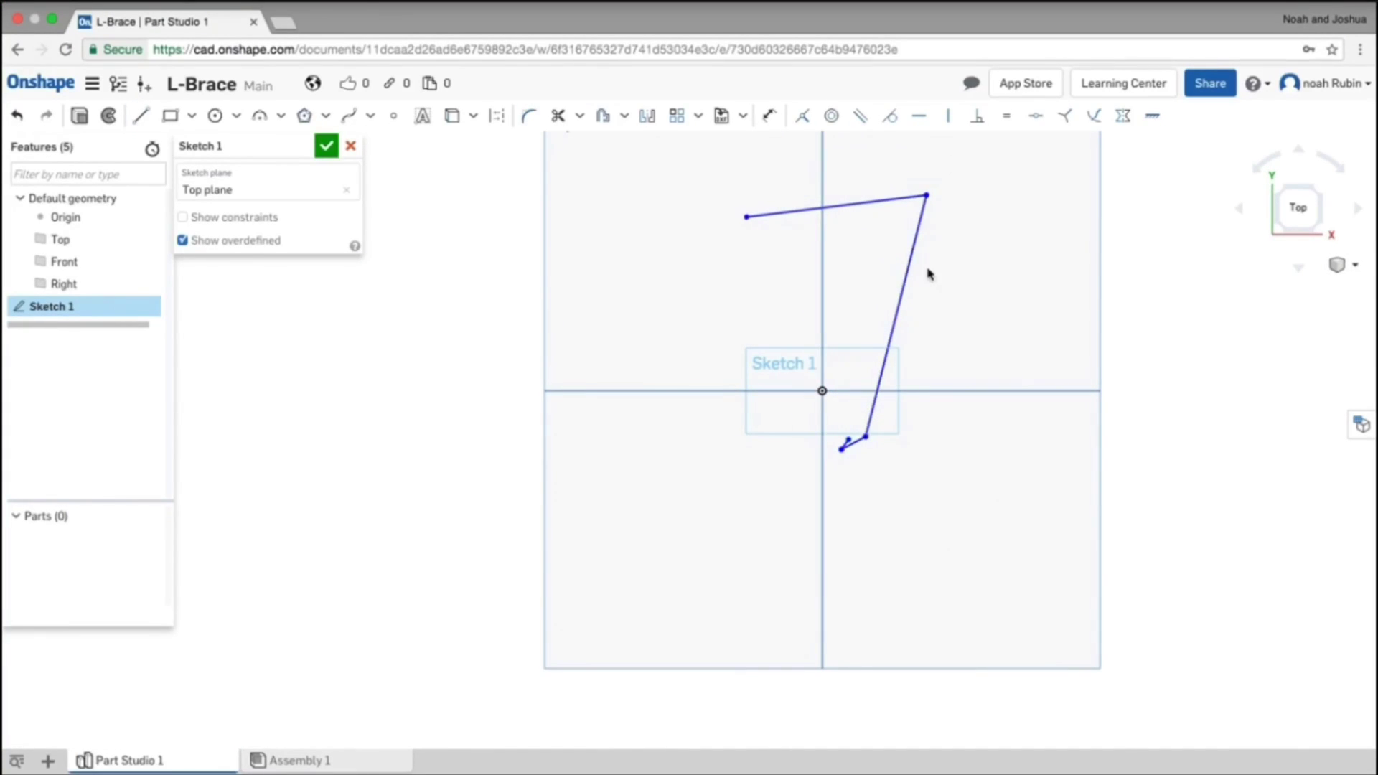
key("ctrl+z")
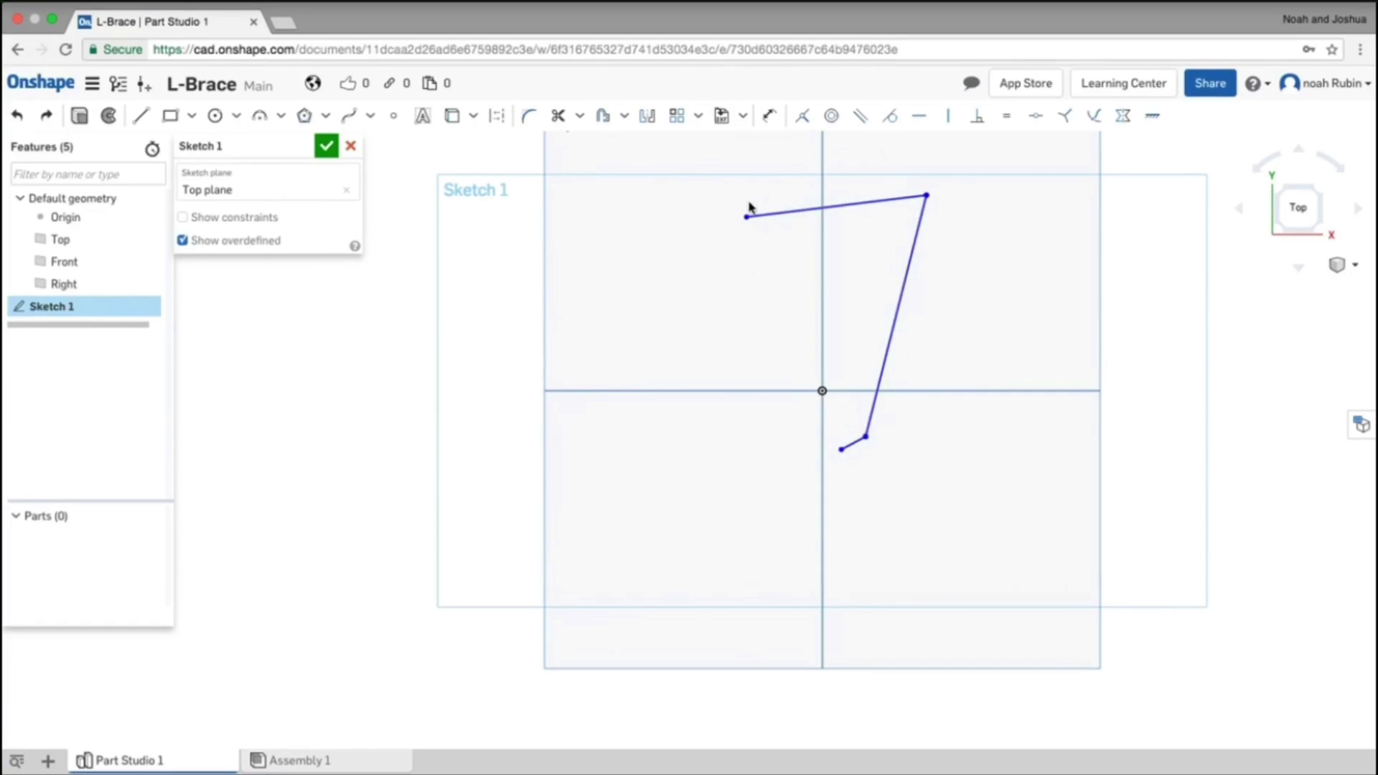
key("ctrl+z")
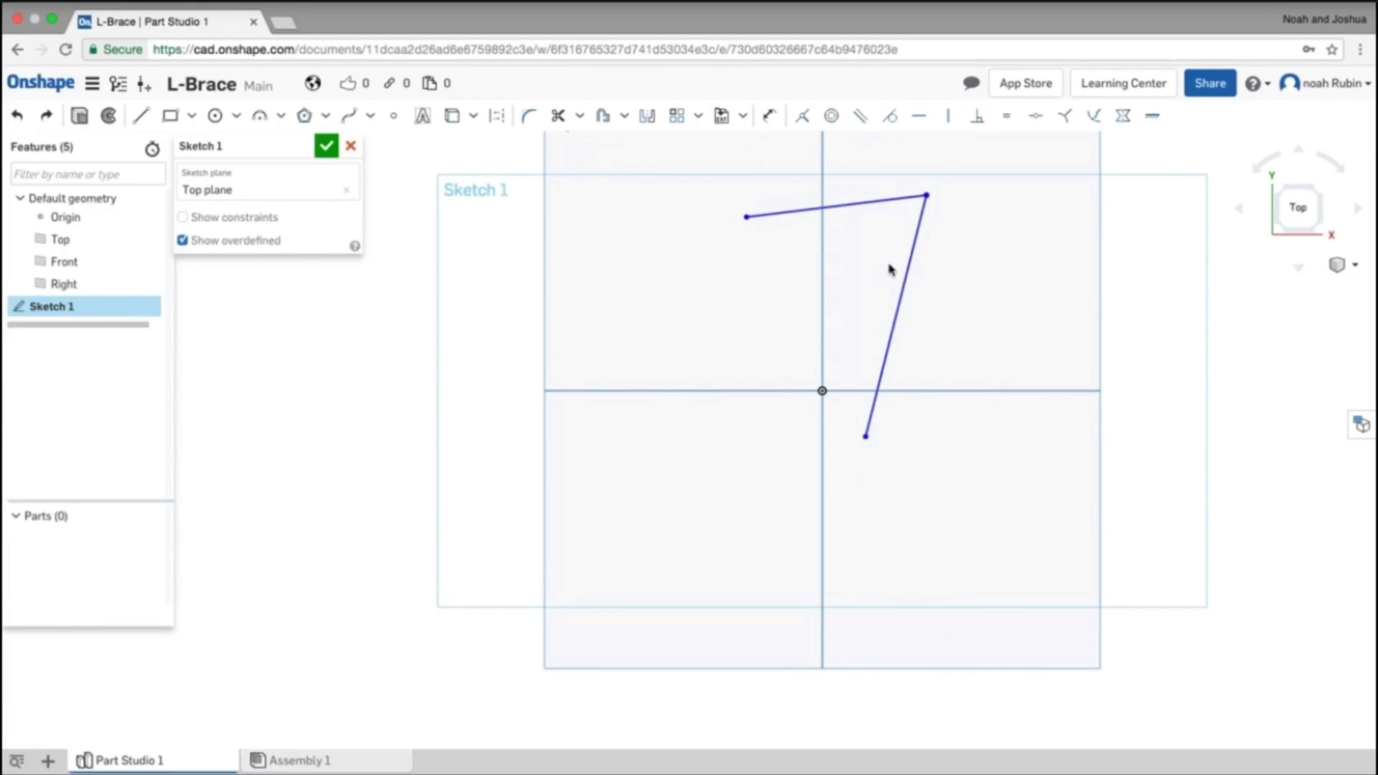
- Constrain the upper line to be horizontal and the long side line to be vertical
left_click(916, 120)
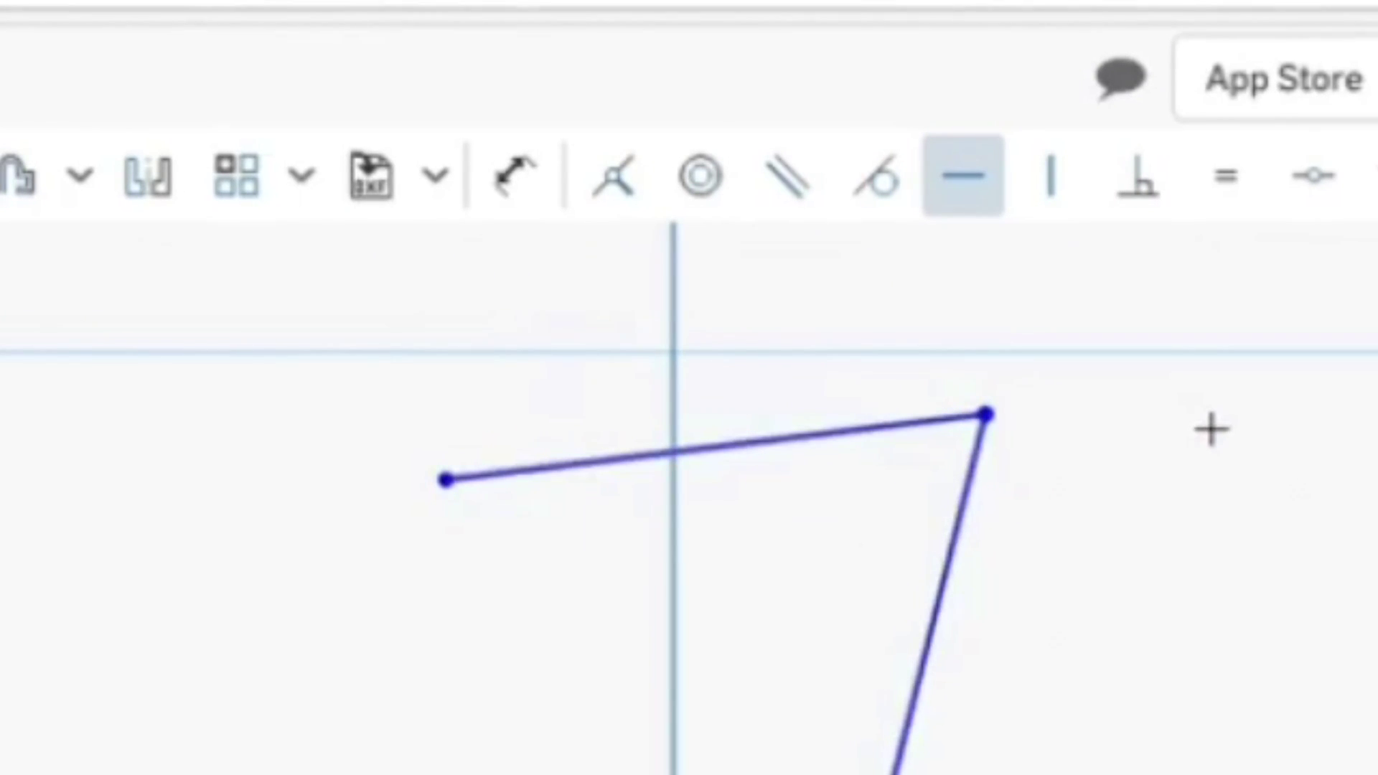
left_click(753, 450)
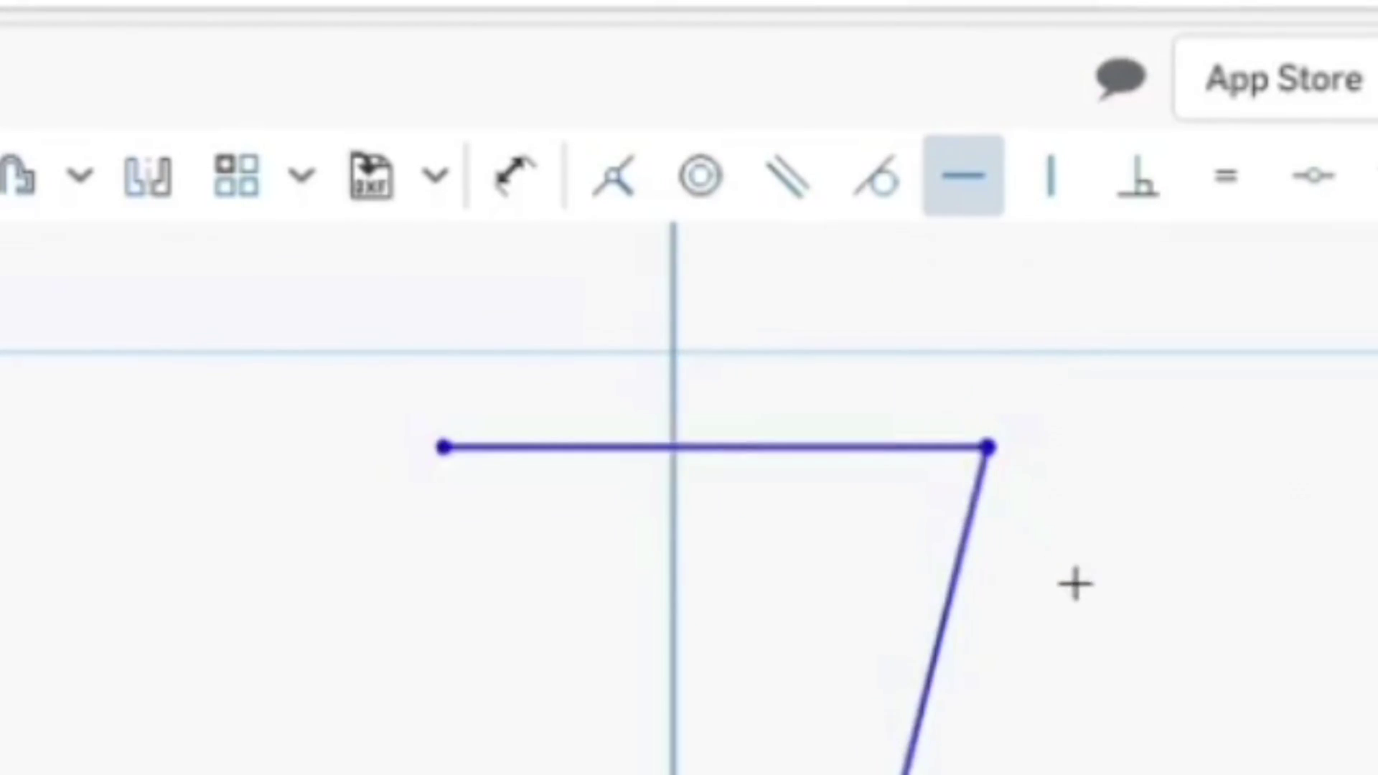
left_click(1051, 176)
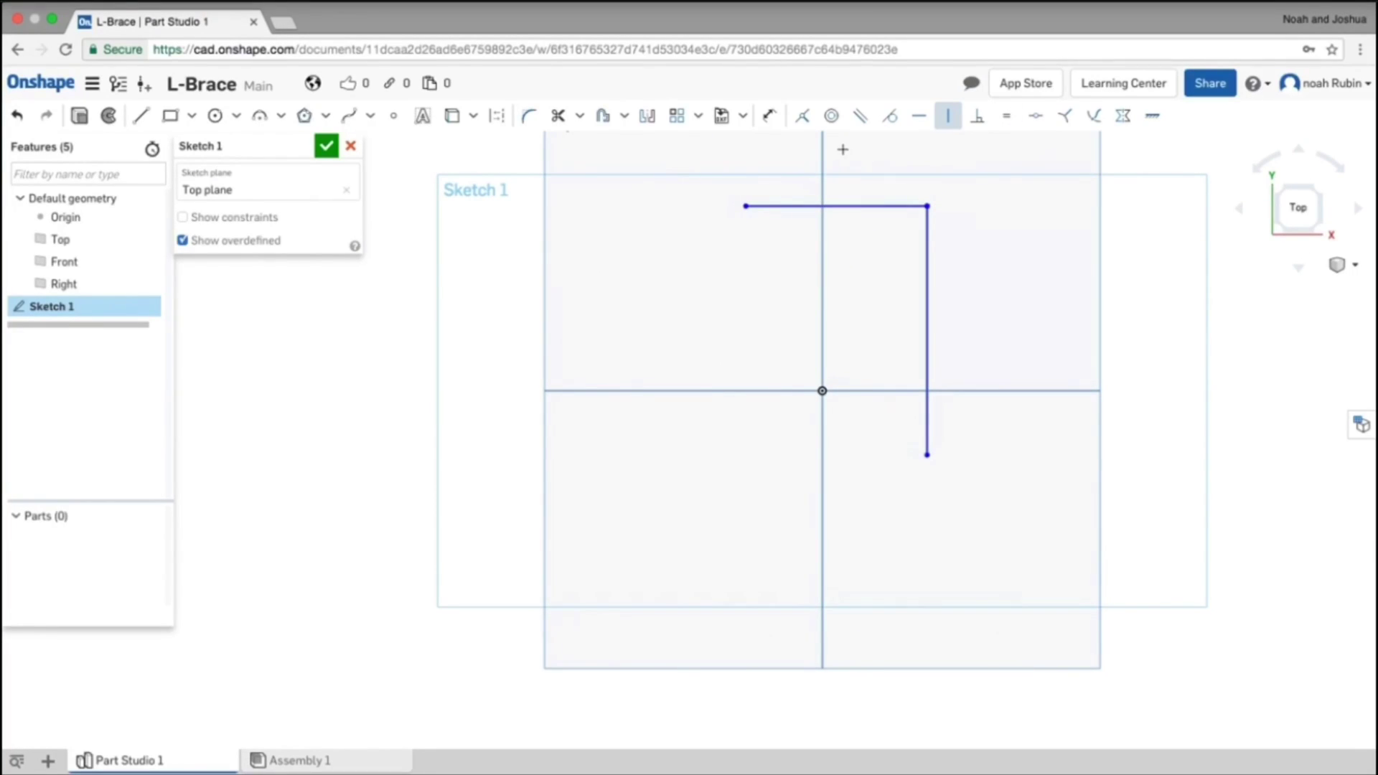
- Dimension the upper horizontal line's length at 2.9 in
left_click(768, 116)
left_click(852, 208)
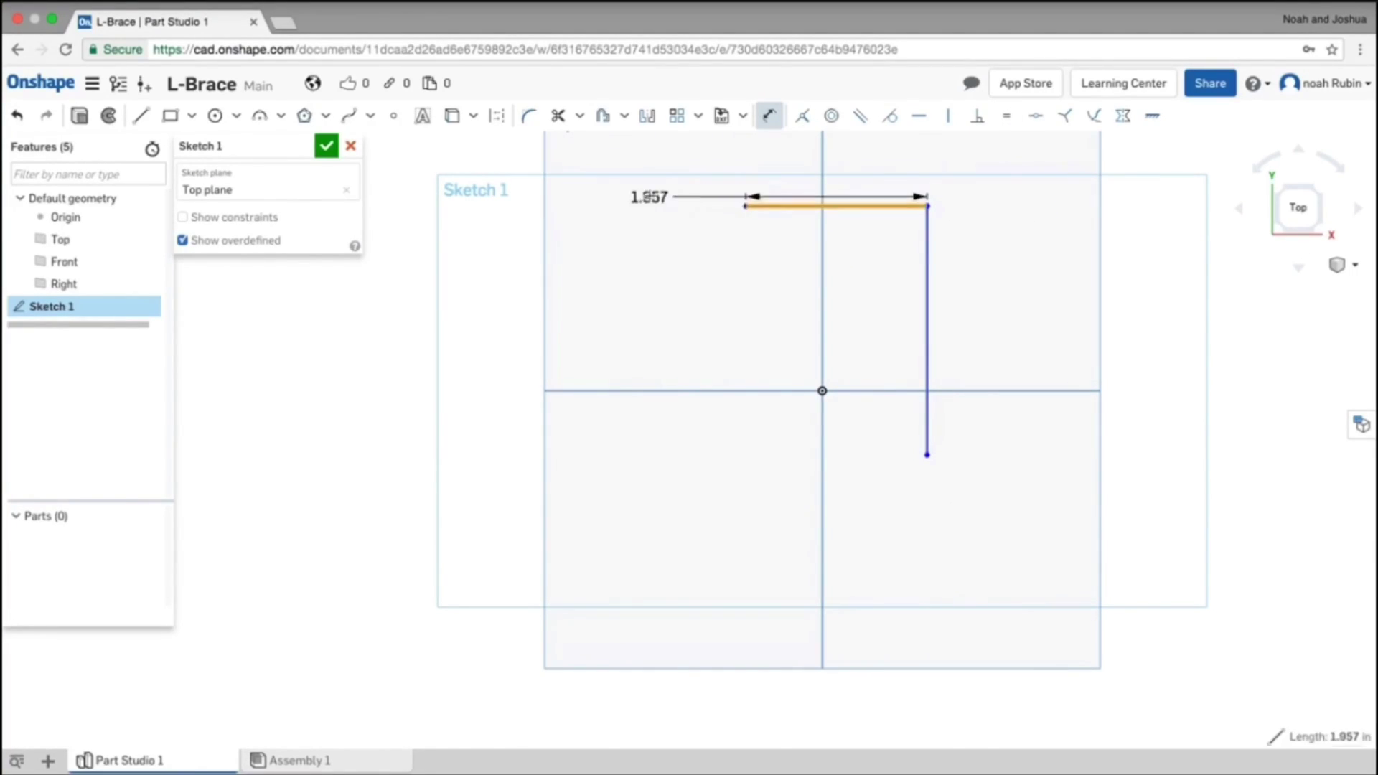
left_click(641, 182)
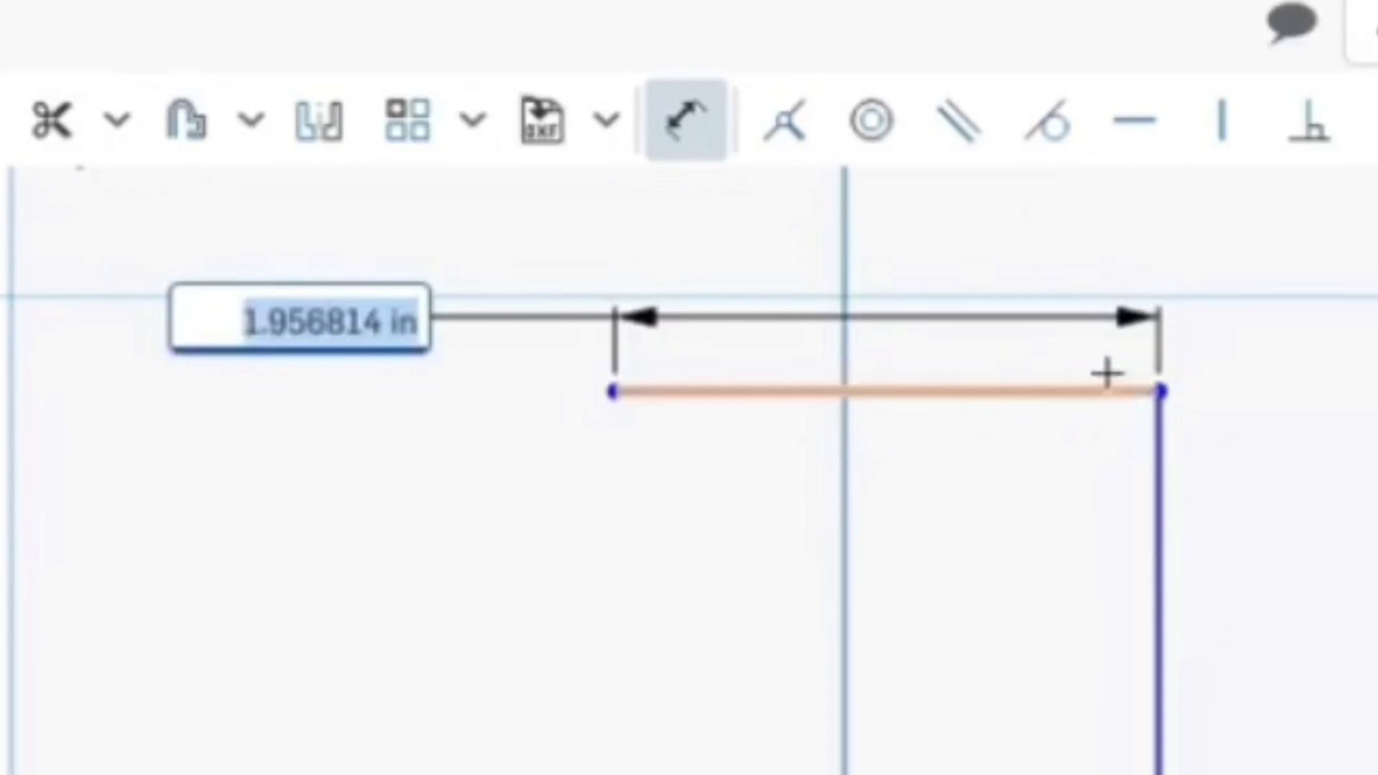
type("3")
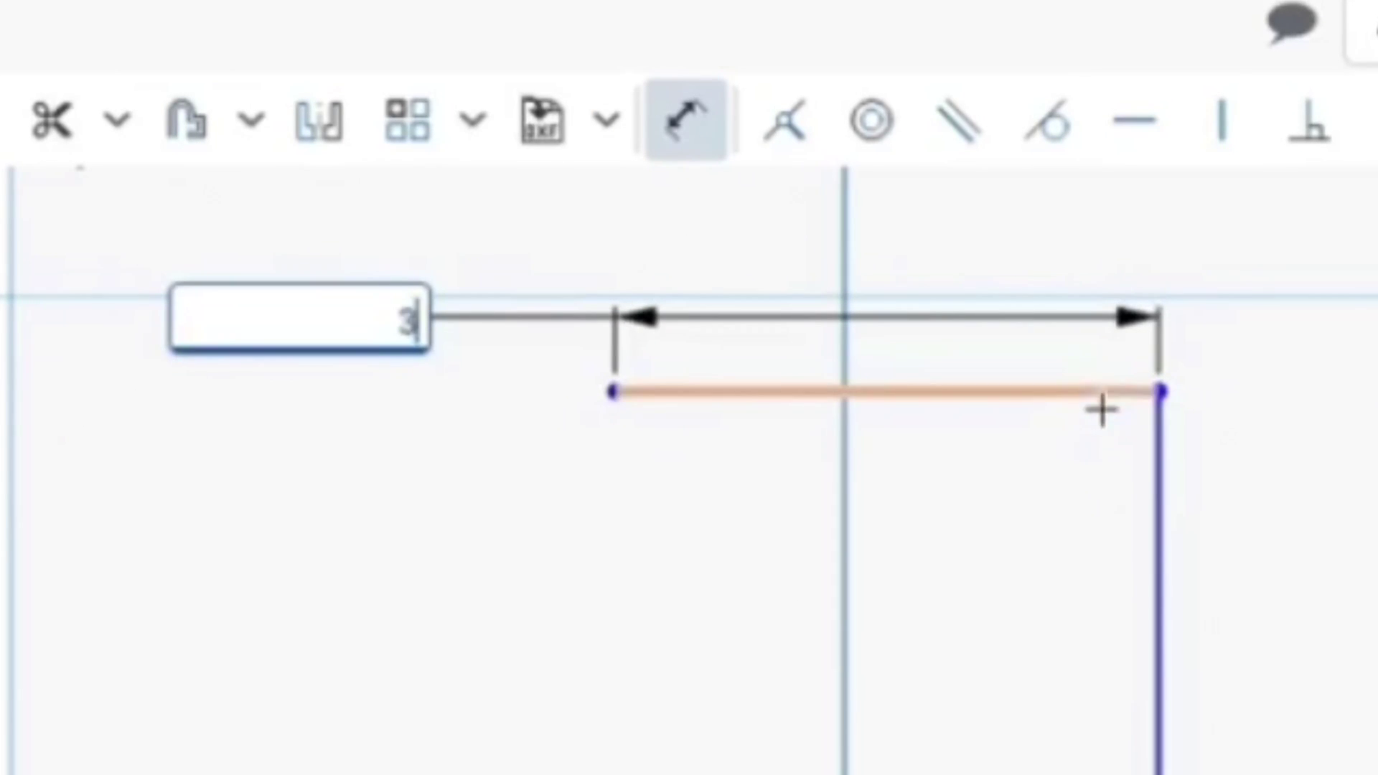
key("BackSpace")
type("2")
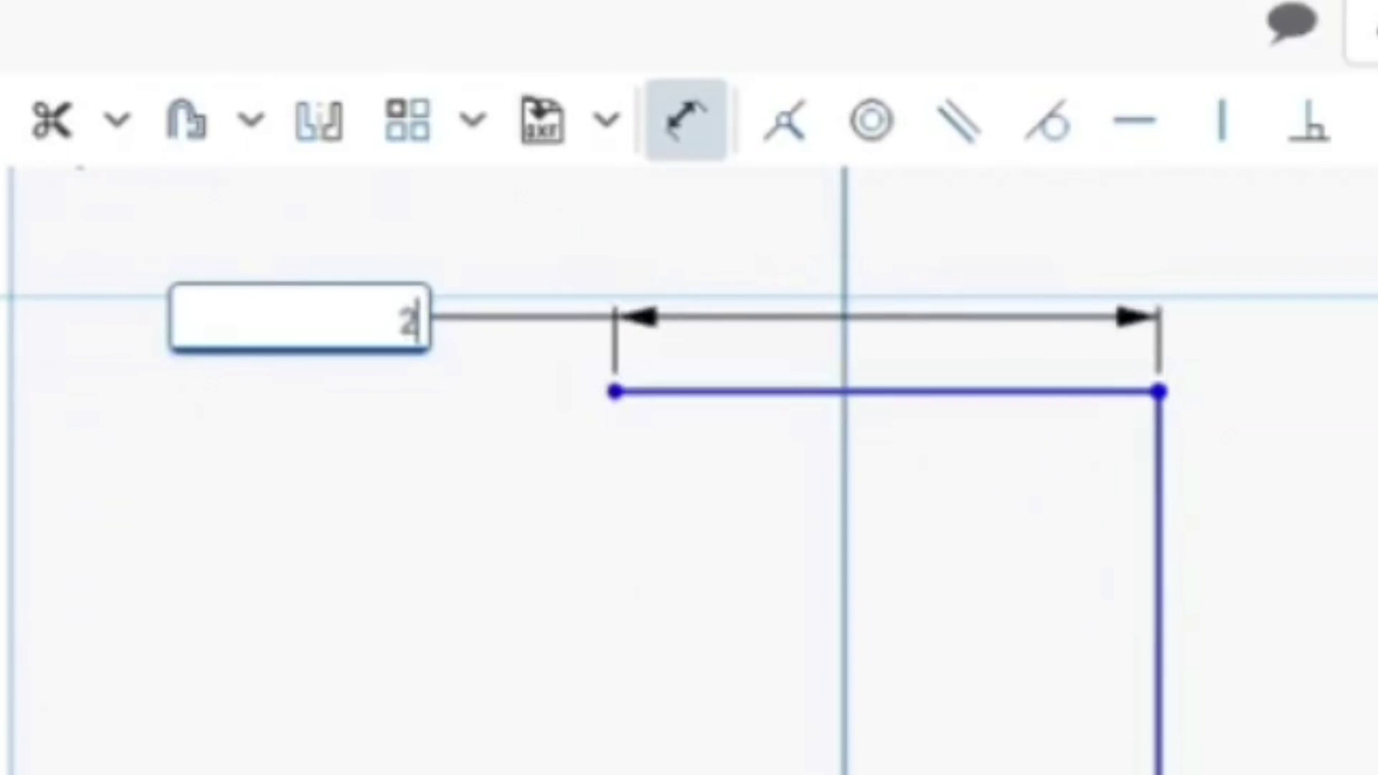
type(".9")
key("Return")
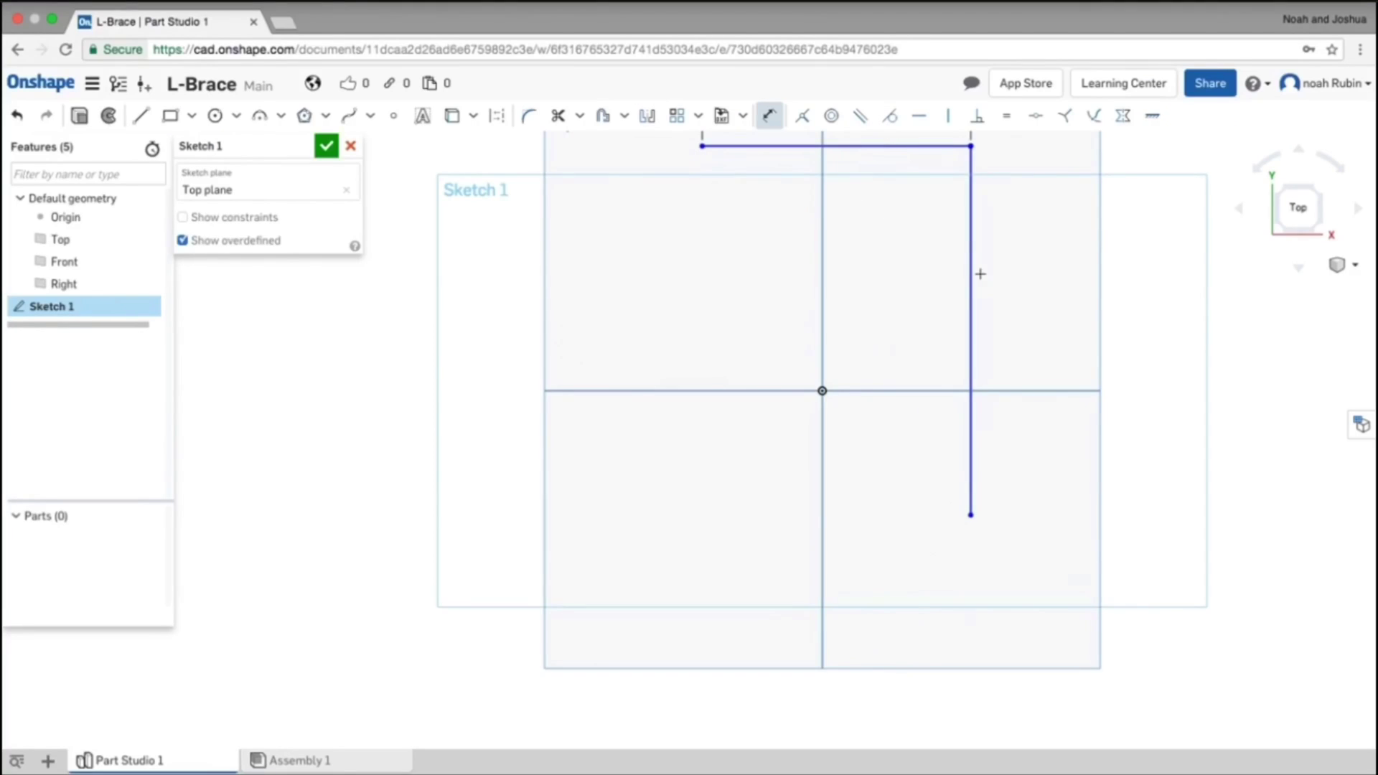
- Apply an Equal constraint between the upper horizontal line and the vertical line
middle_click_drag(992, 251, 896, 340)
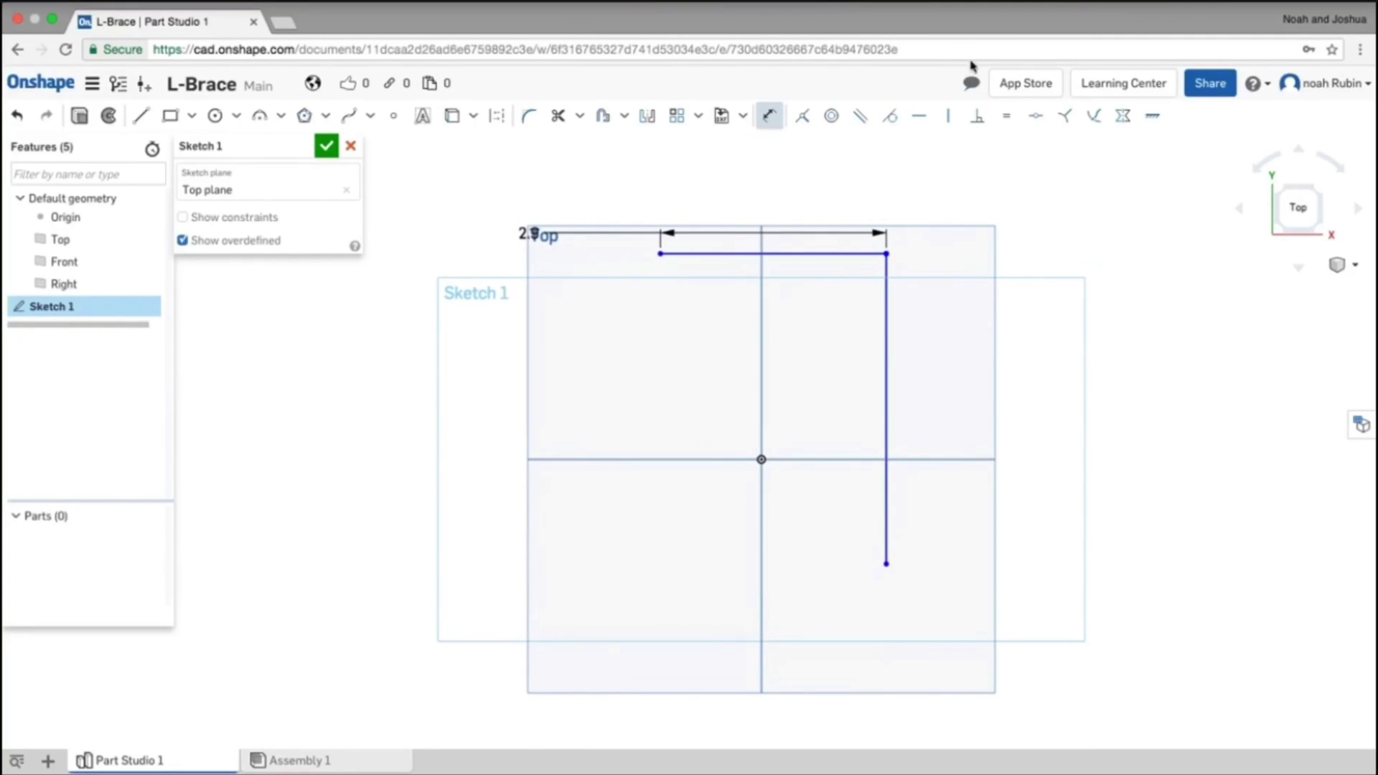
left_click(1005, 120)
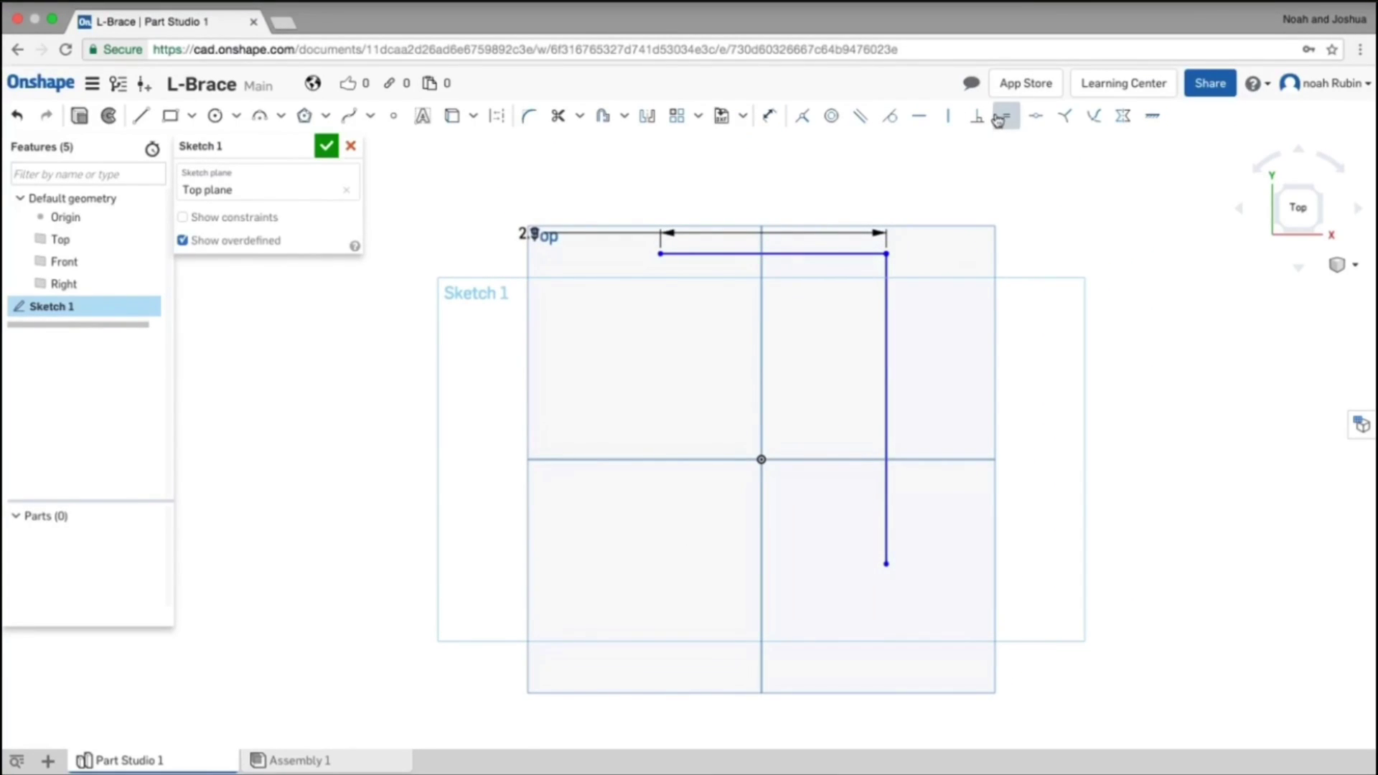
left_click(832, 253)
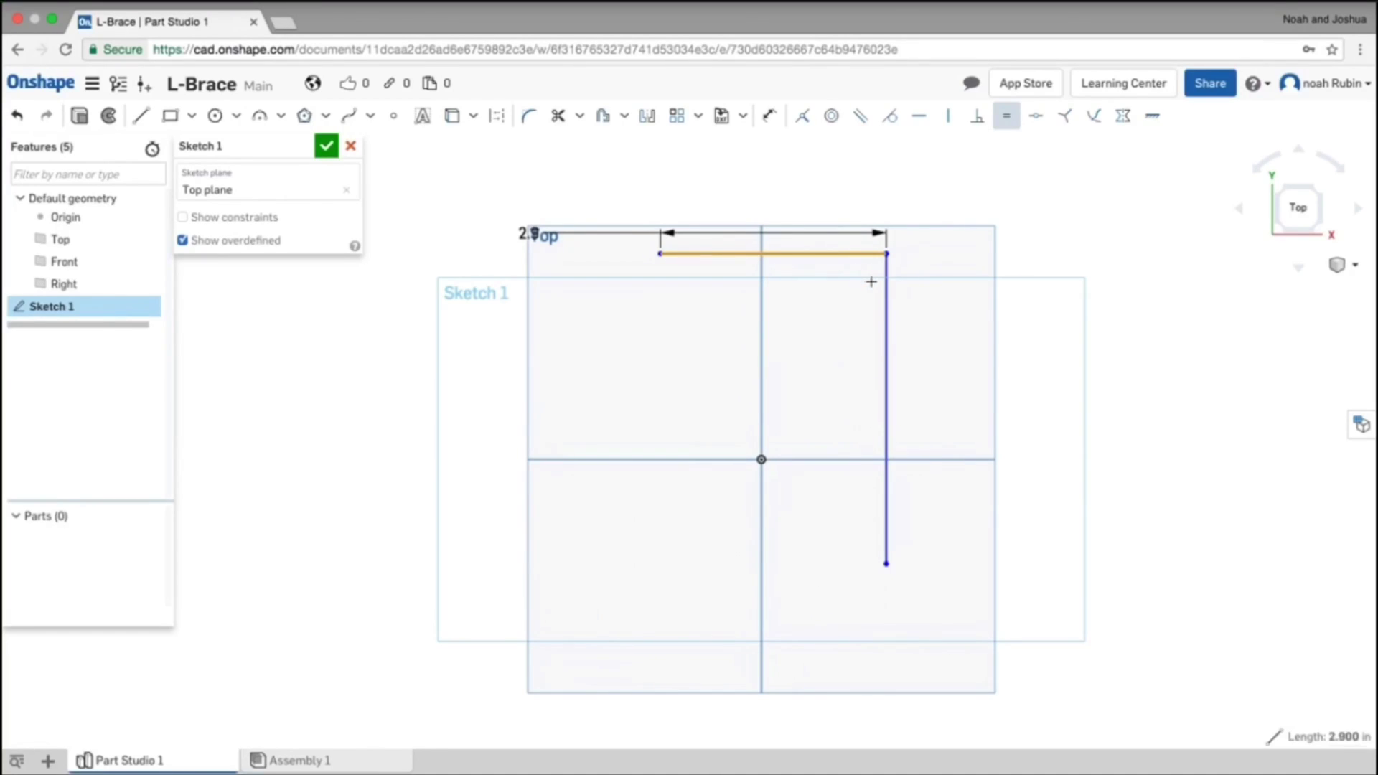
left_click(888, 300)
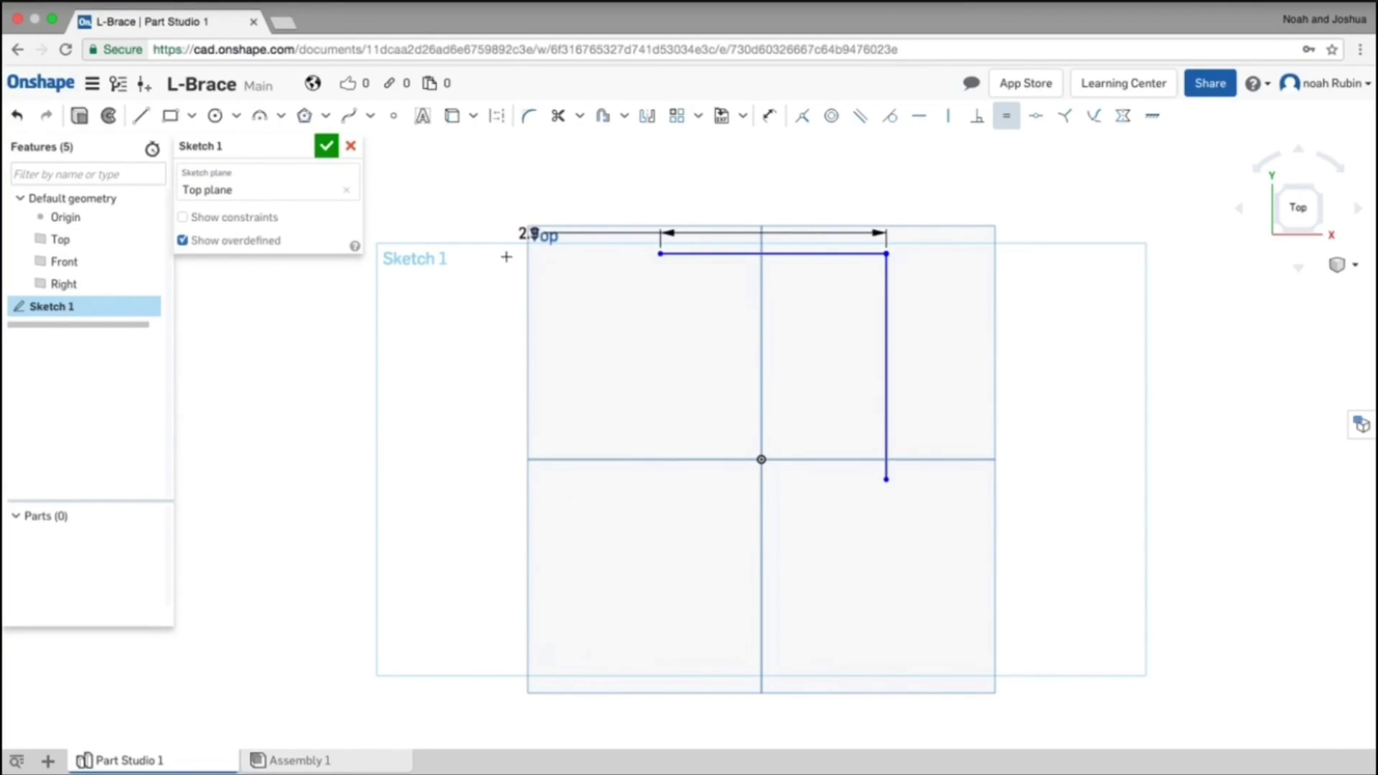
key("Escape")
- Try a larger value for the upper line's length dimension and undo the change
double_click(531, 233)
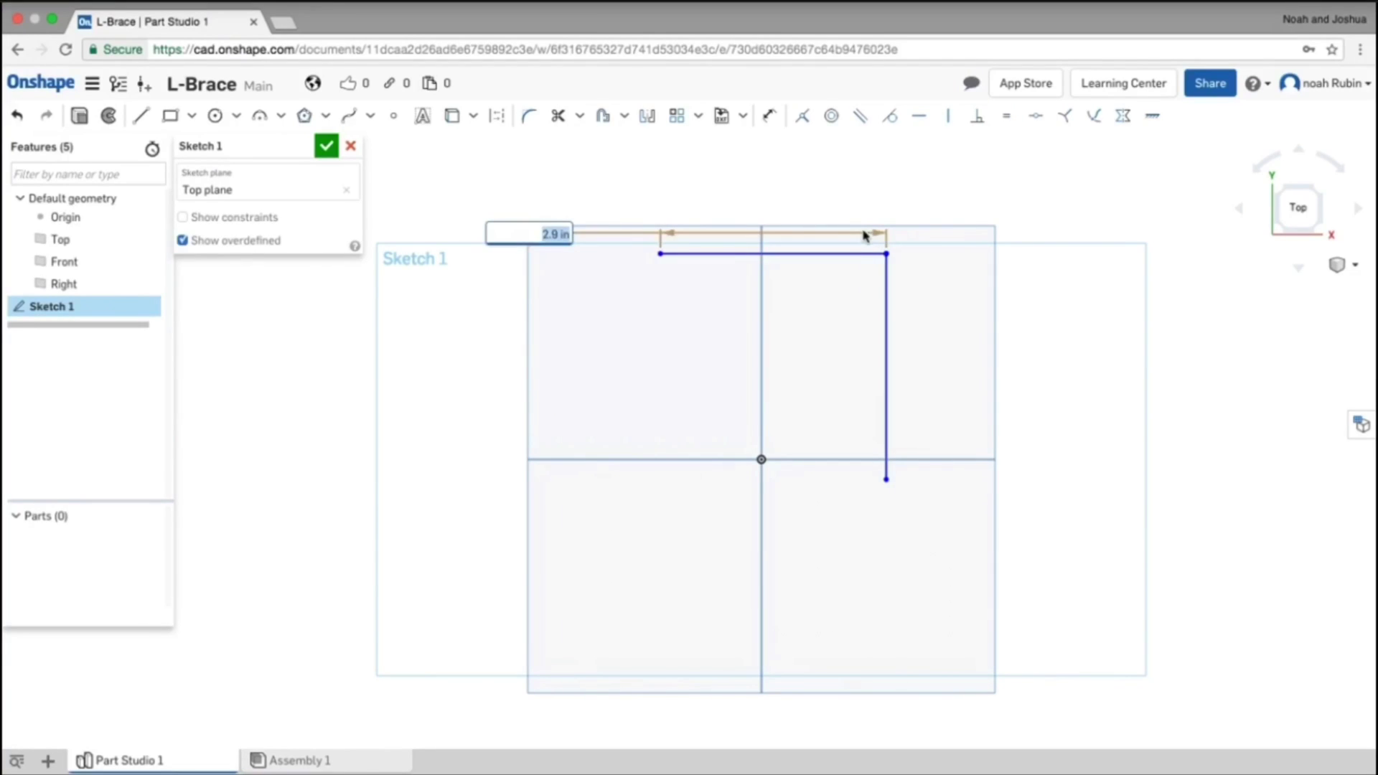
key("Return")
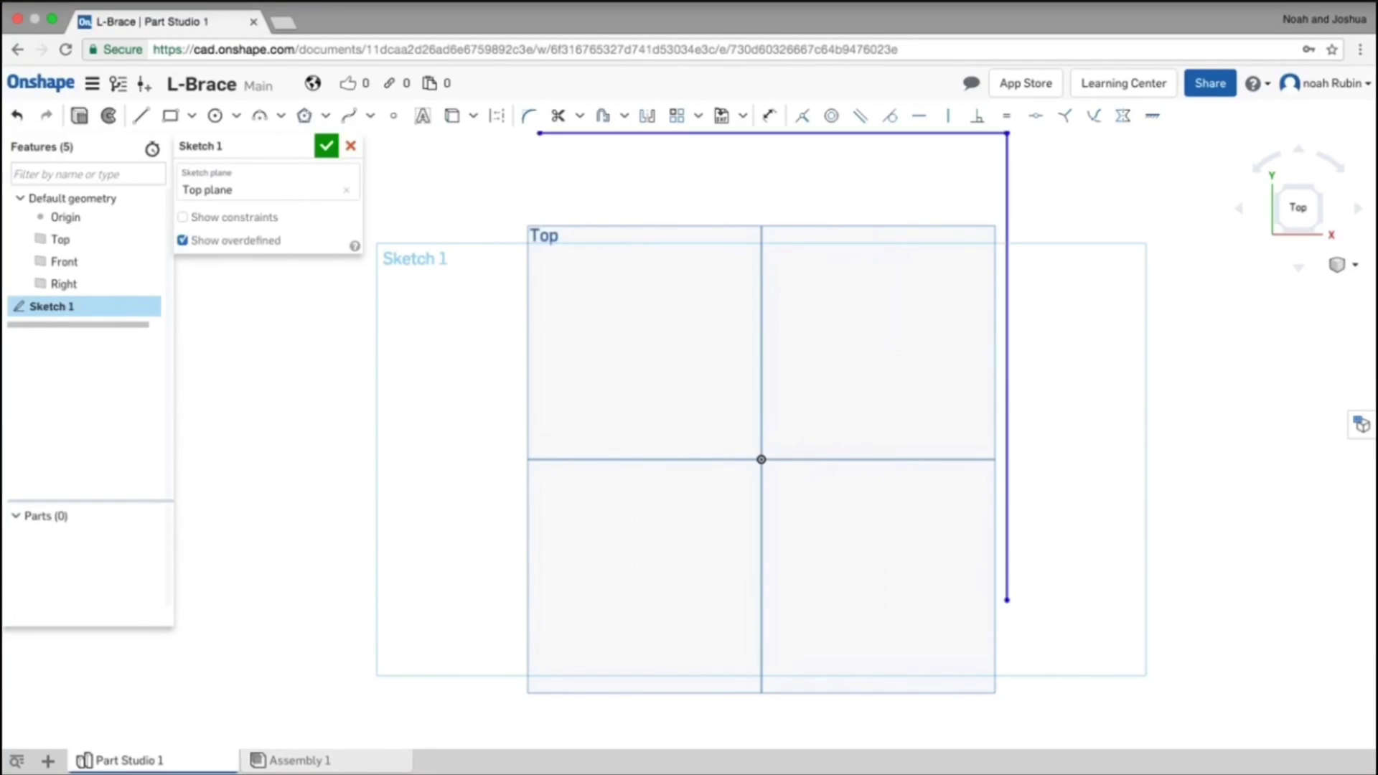
scroll(717, 215, "down", 2)
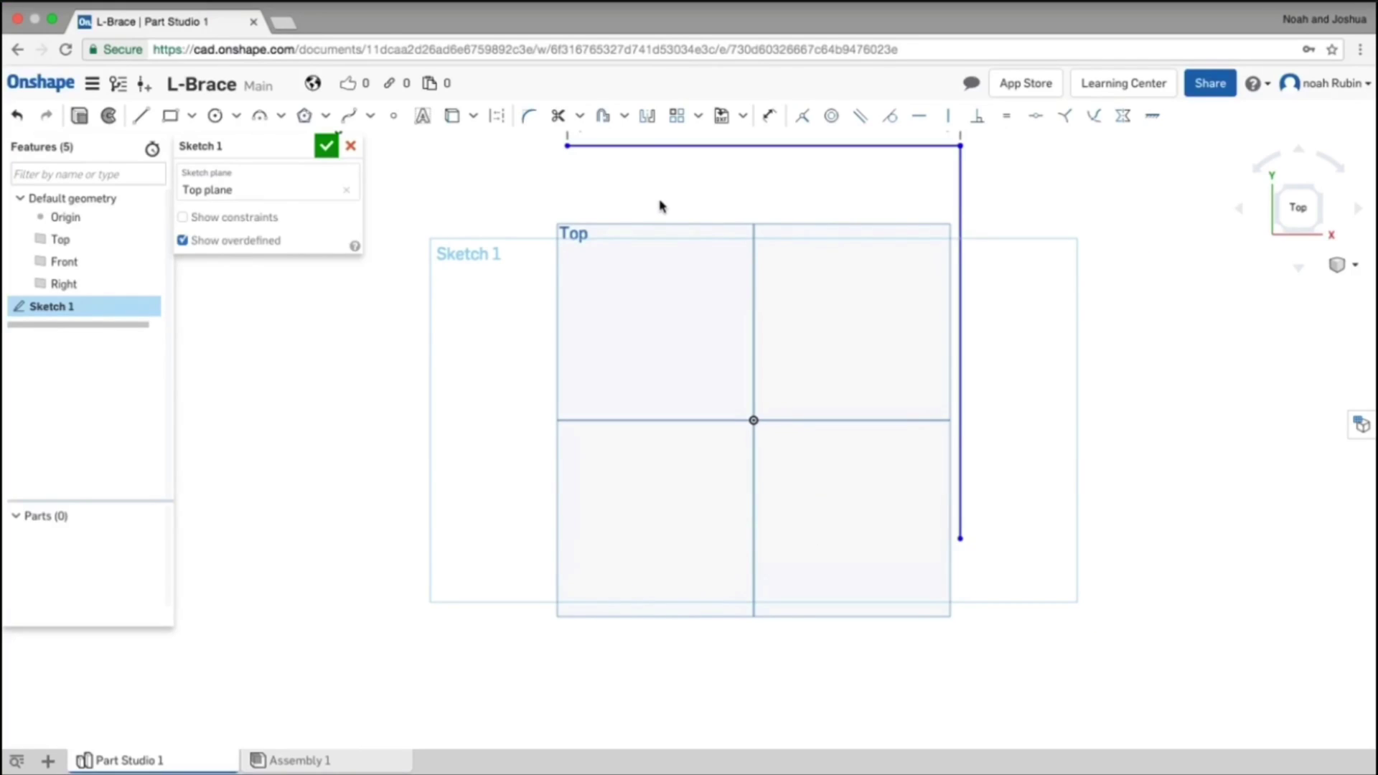
key("super+z")
- Close the L-shaped profile with four perpendicular lines about 0.42, 2.52, 2.49 and 0.39 in long, inside the existing corner
scroll(739, 278, "down", 1)
scroll(689, 244, "up", 3)
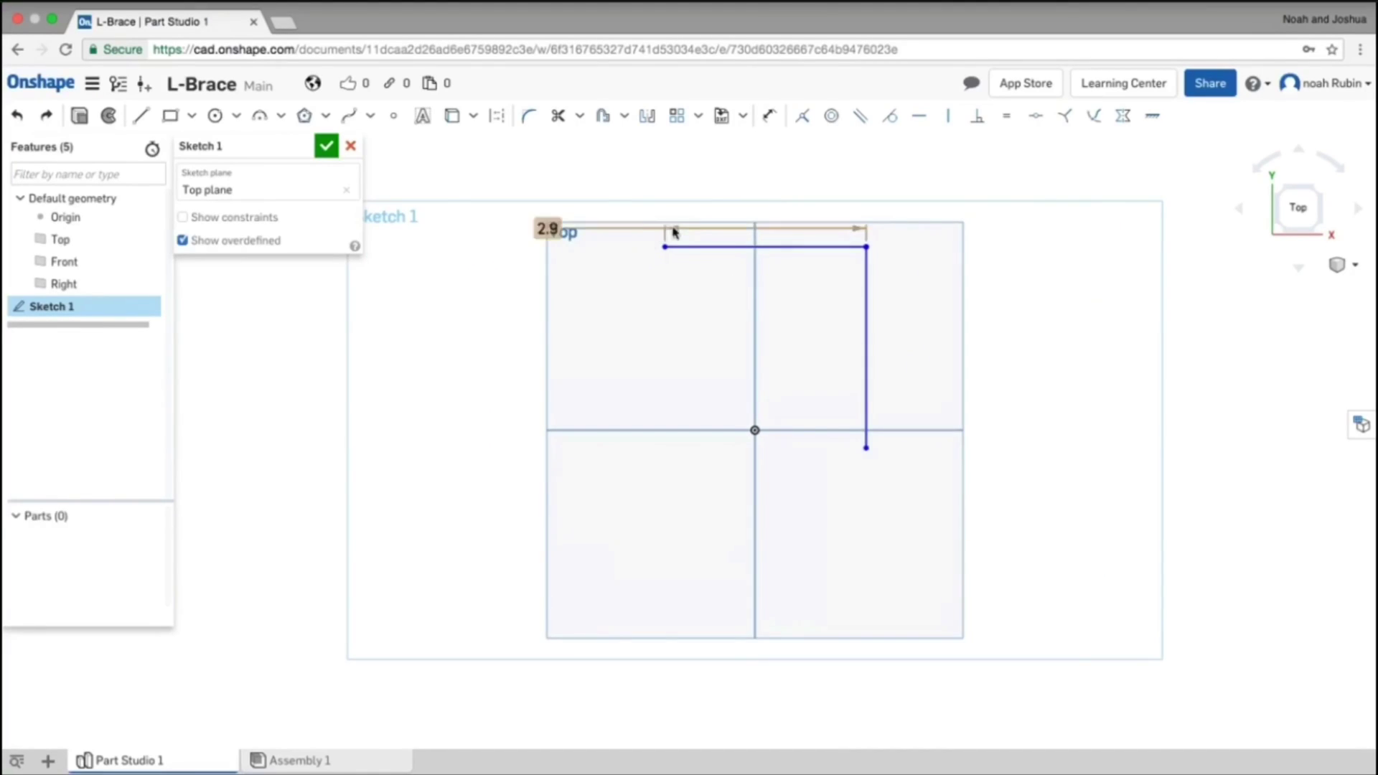
scroll(709, 233, "up", 1)
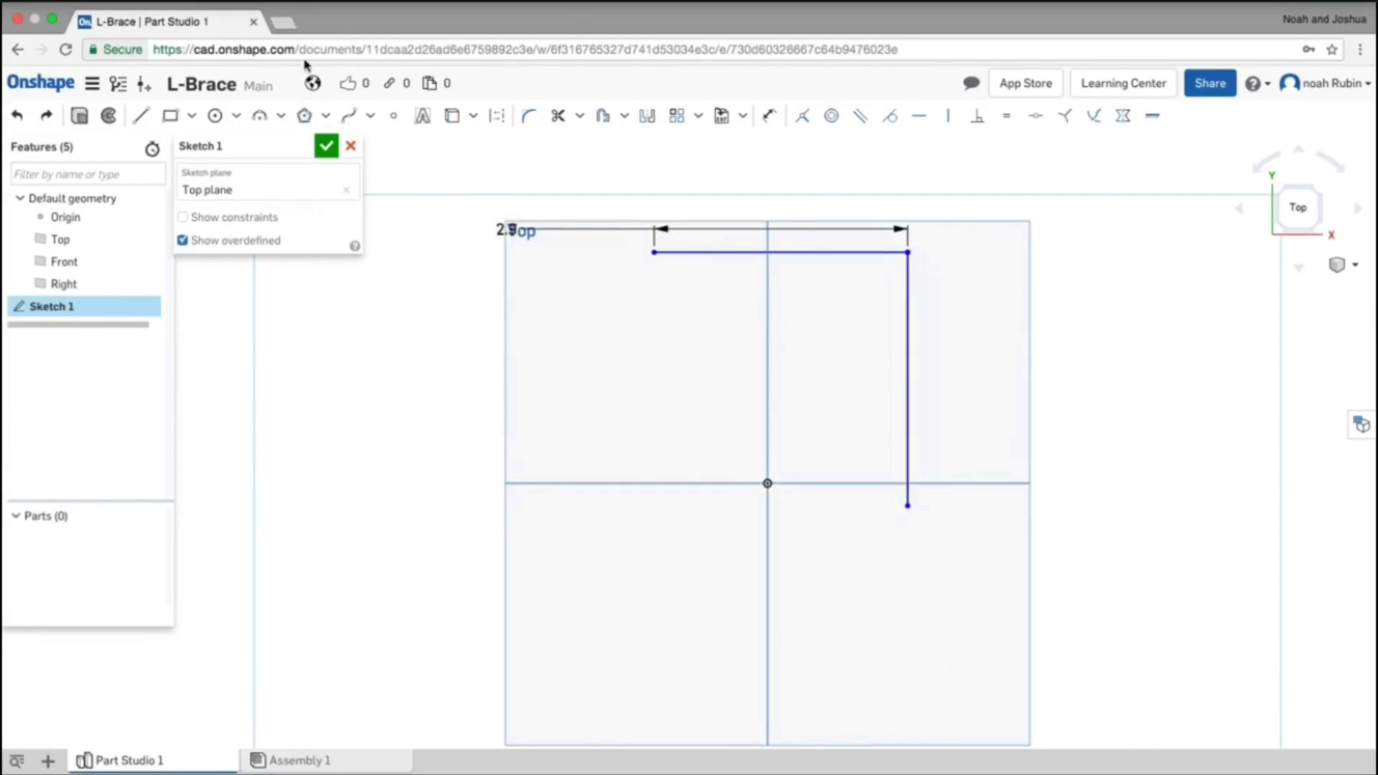
left_click(147, 120)
left_click(654, 253)
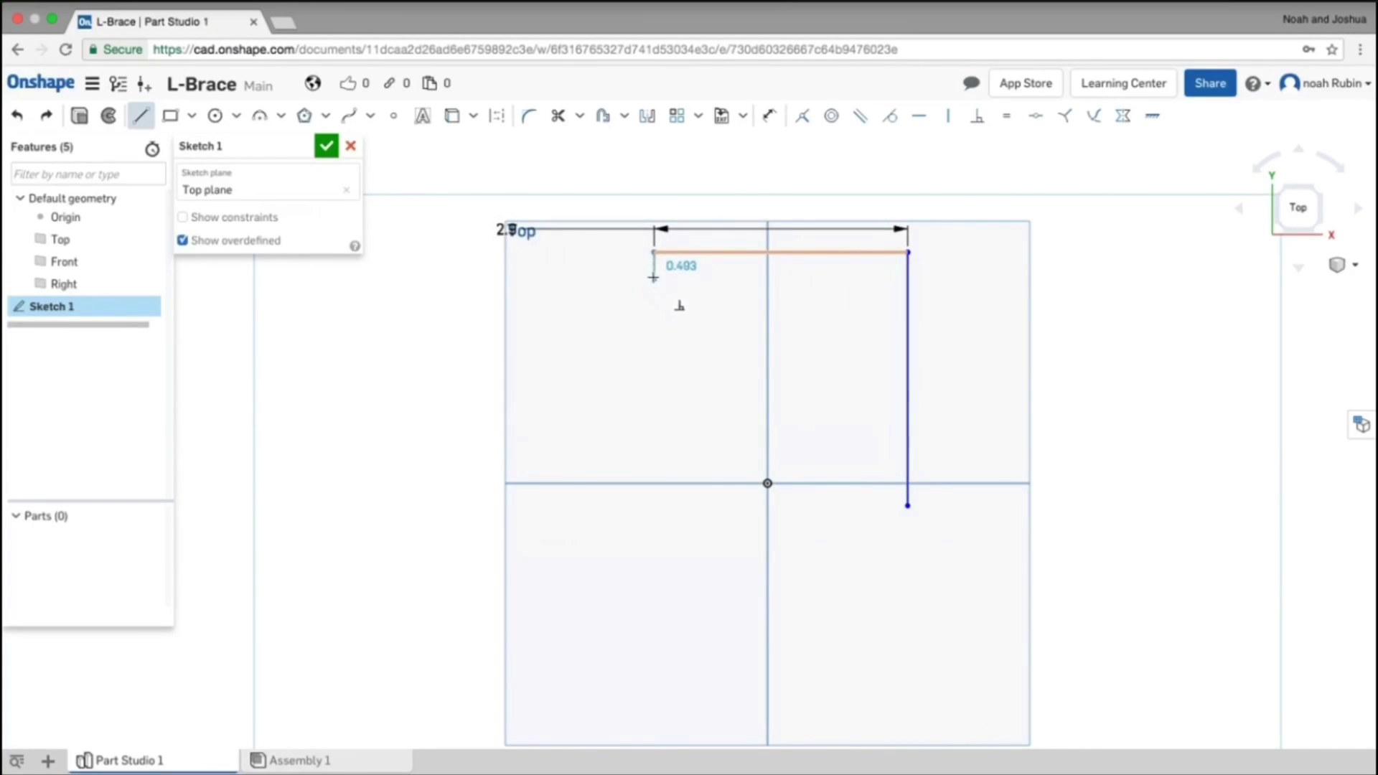
left_click(653, 289)
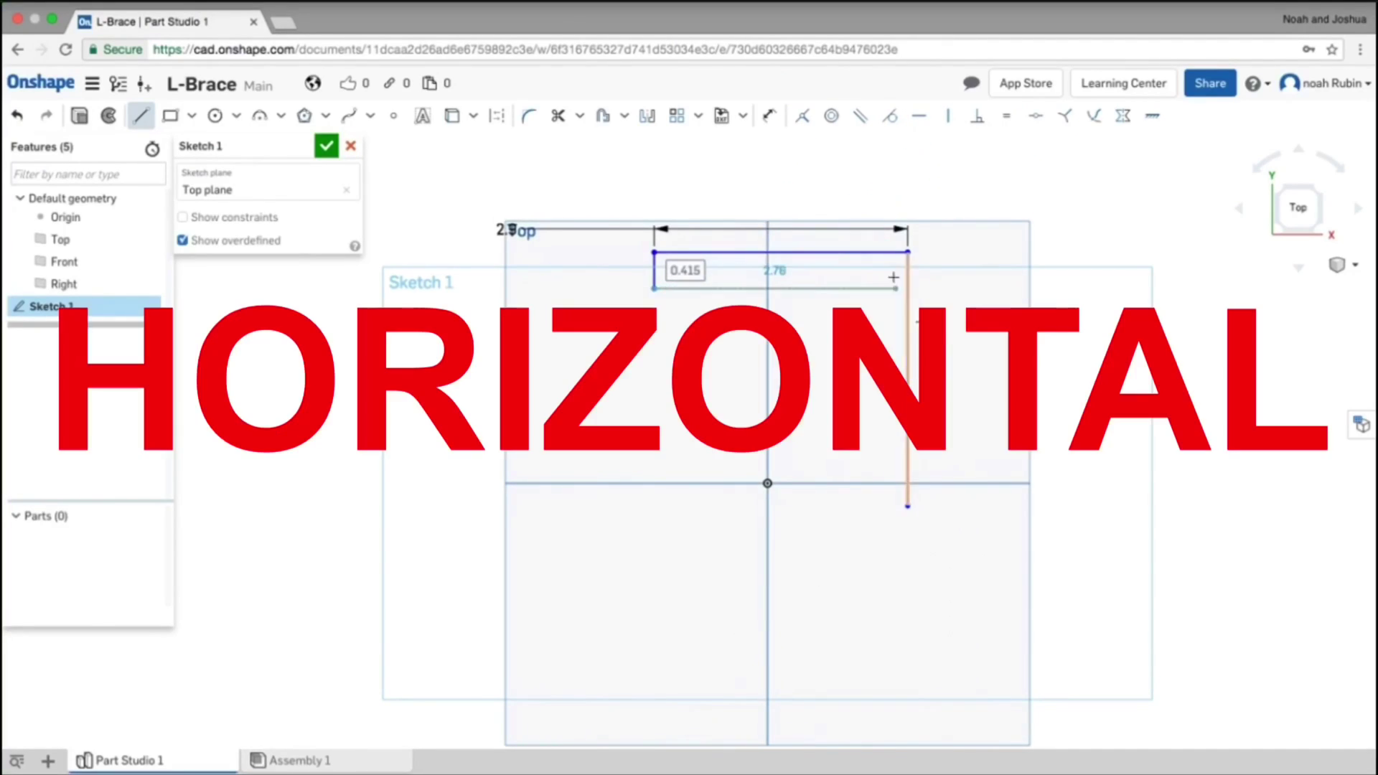
left_click(875, 288)
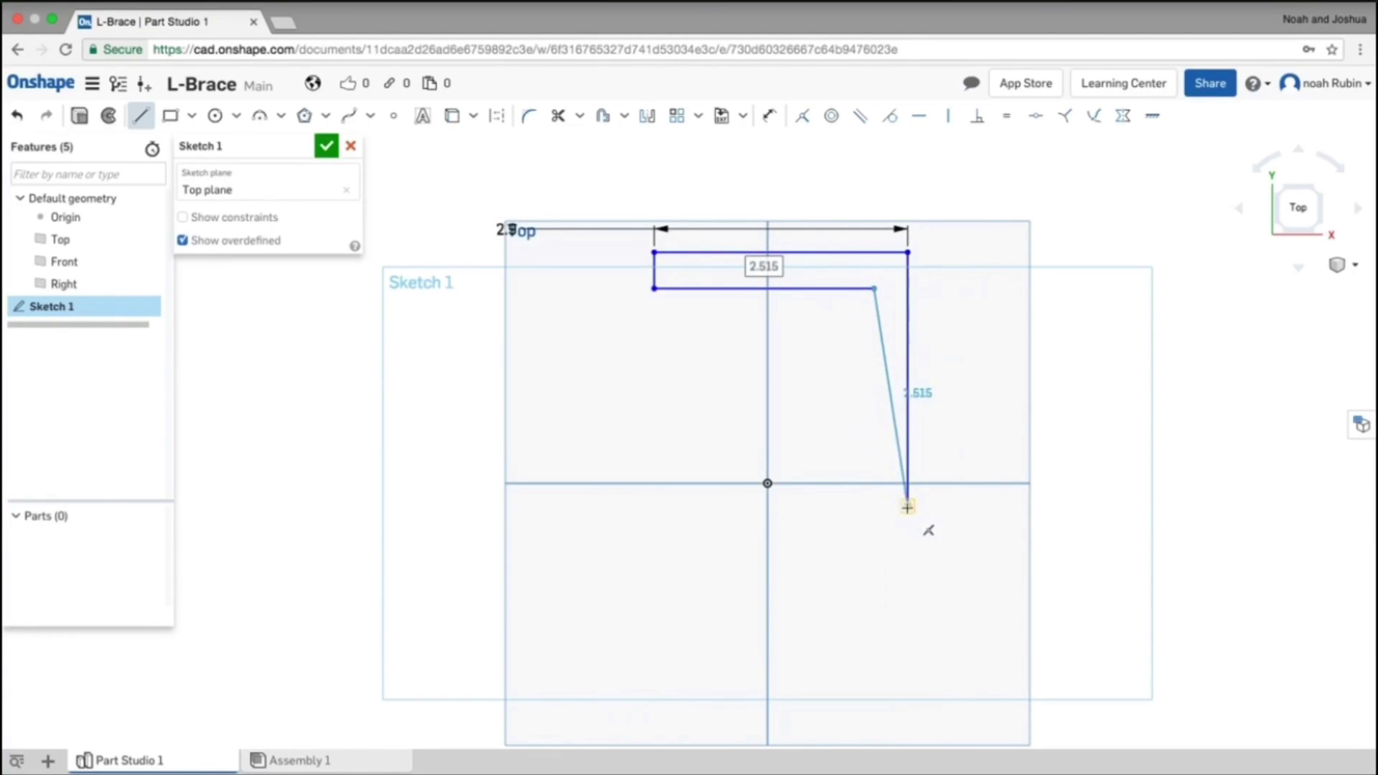
left_click(874, 508)
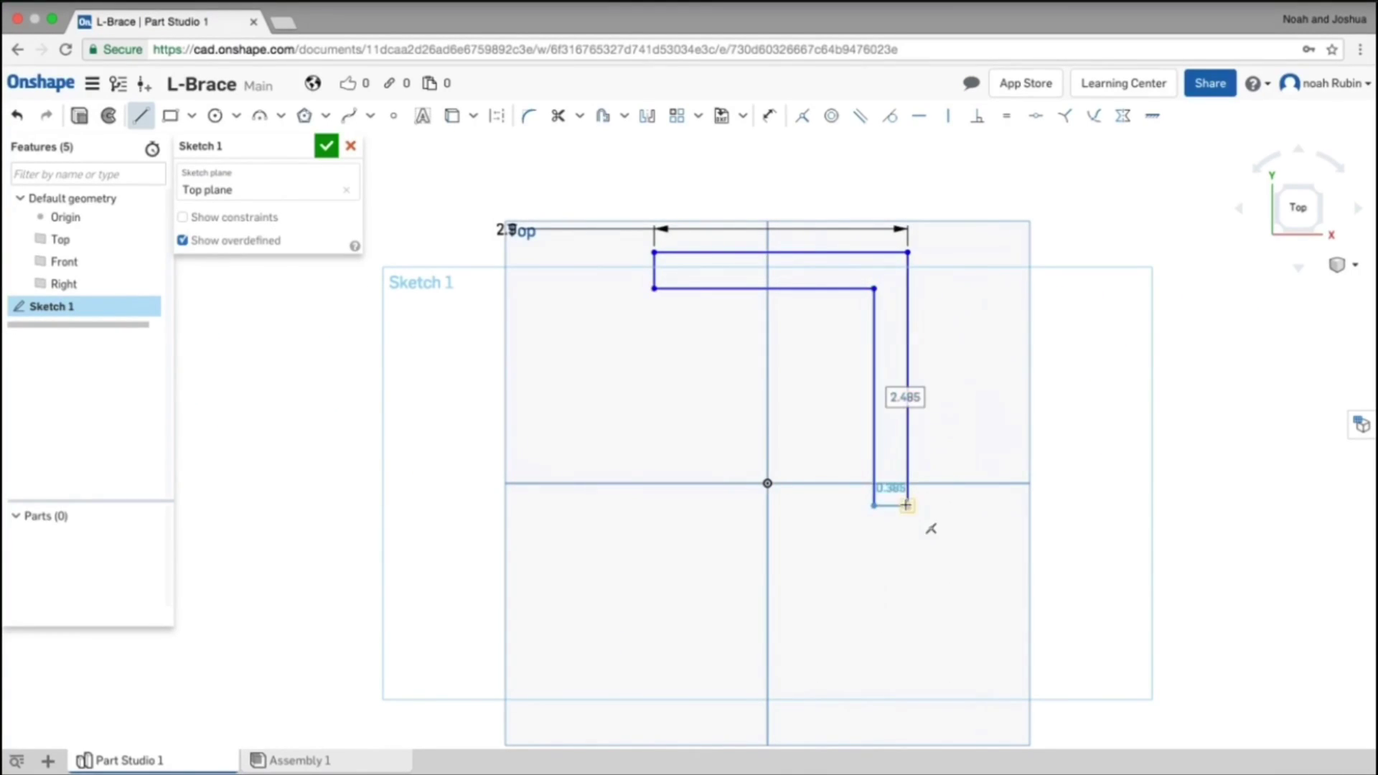
left_click(907, 505)
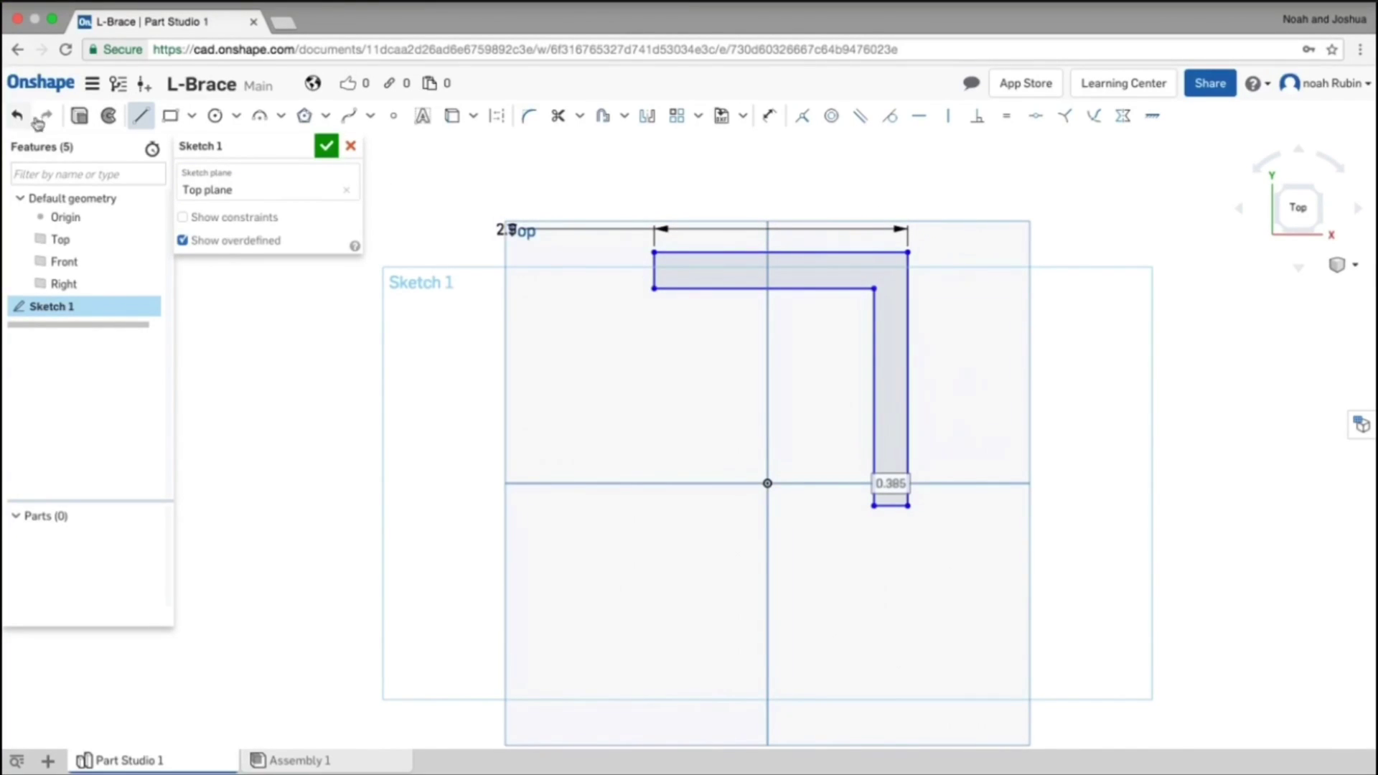
- Dimension the short end line of the horizontal leg at 0.5 in
left_click(498, 117)
left_click(507, 124)
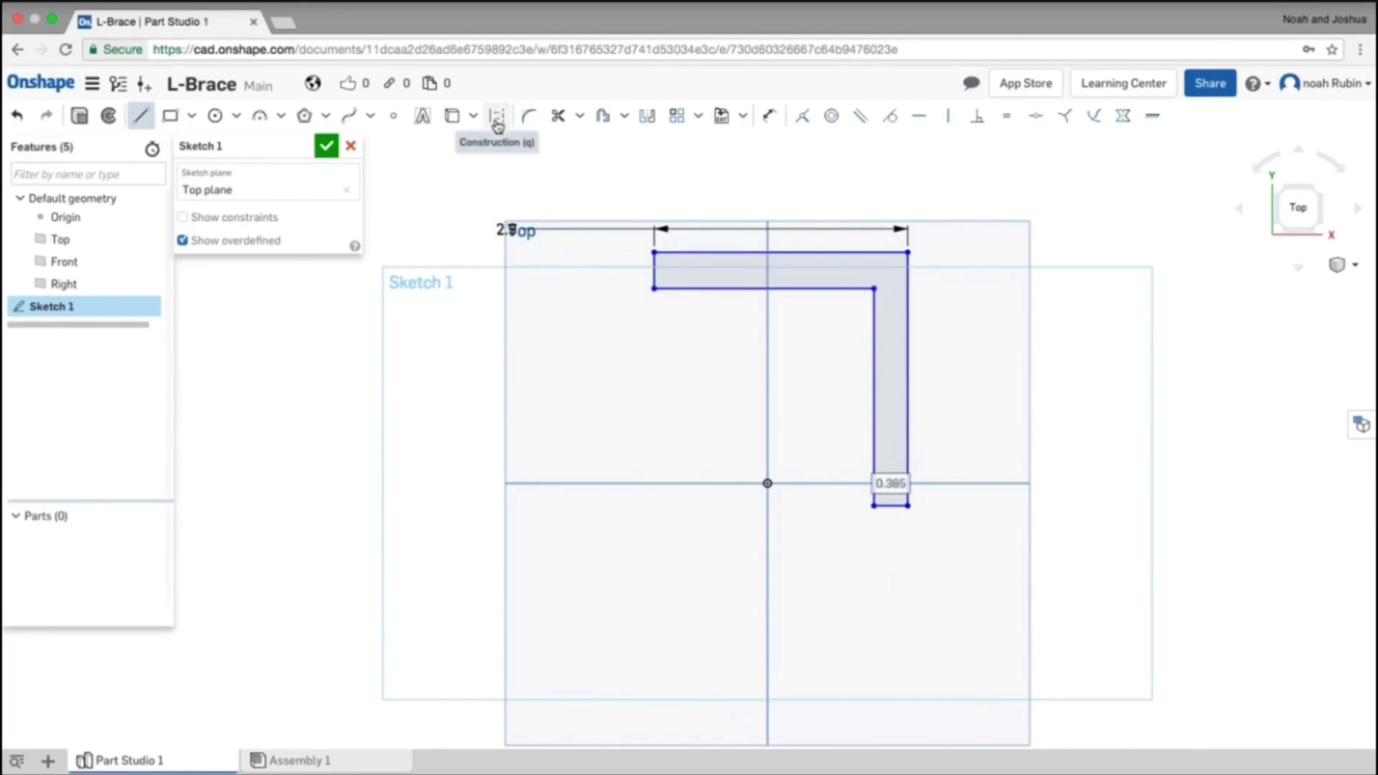
left_click(766, 118)
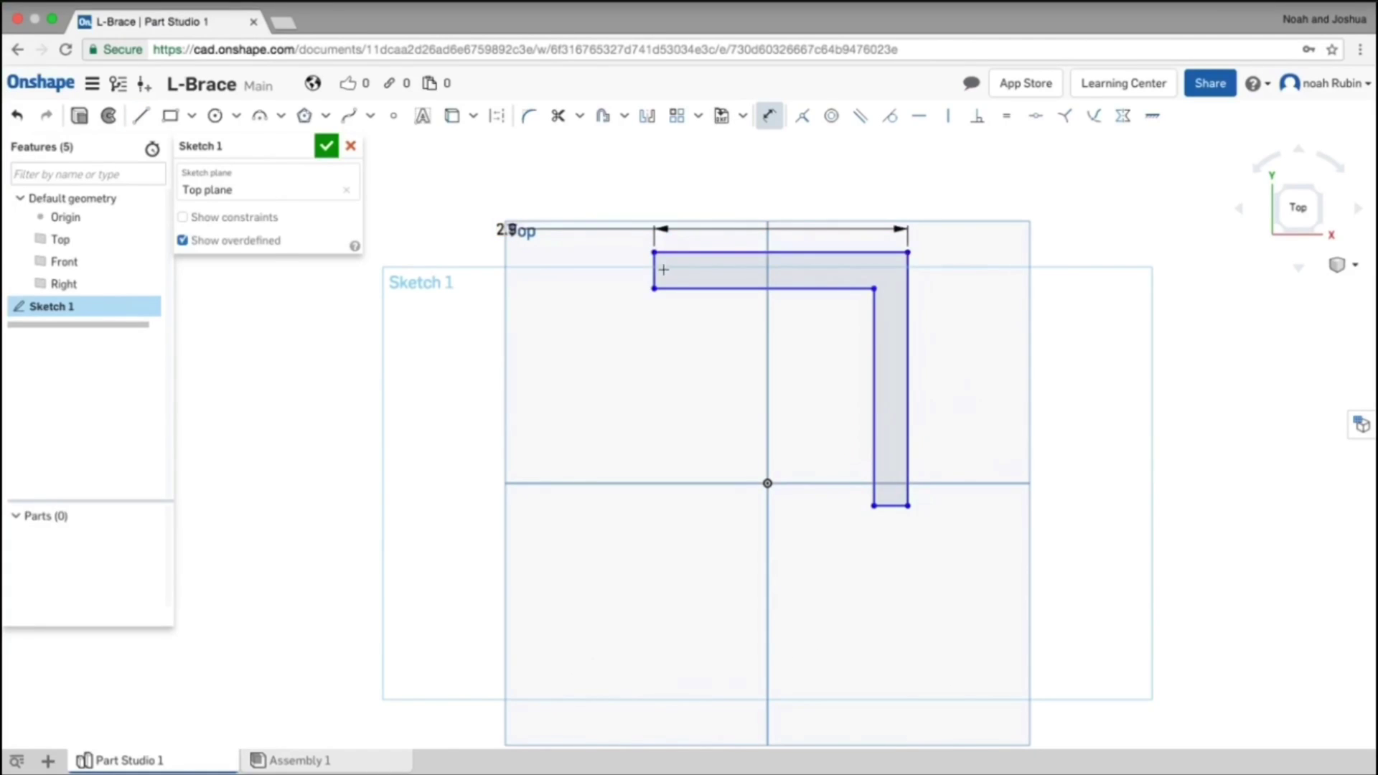
left_click(654, 269)
left_click(463, 377)
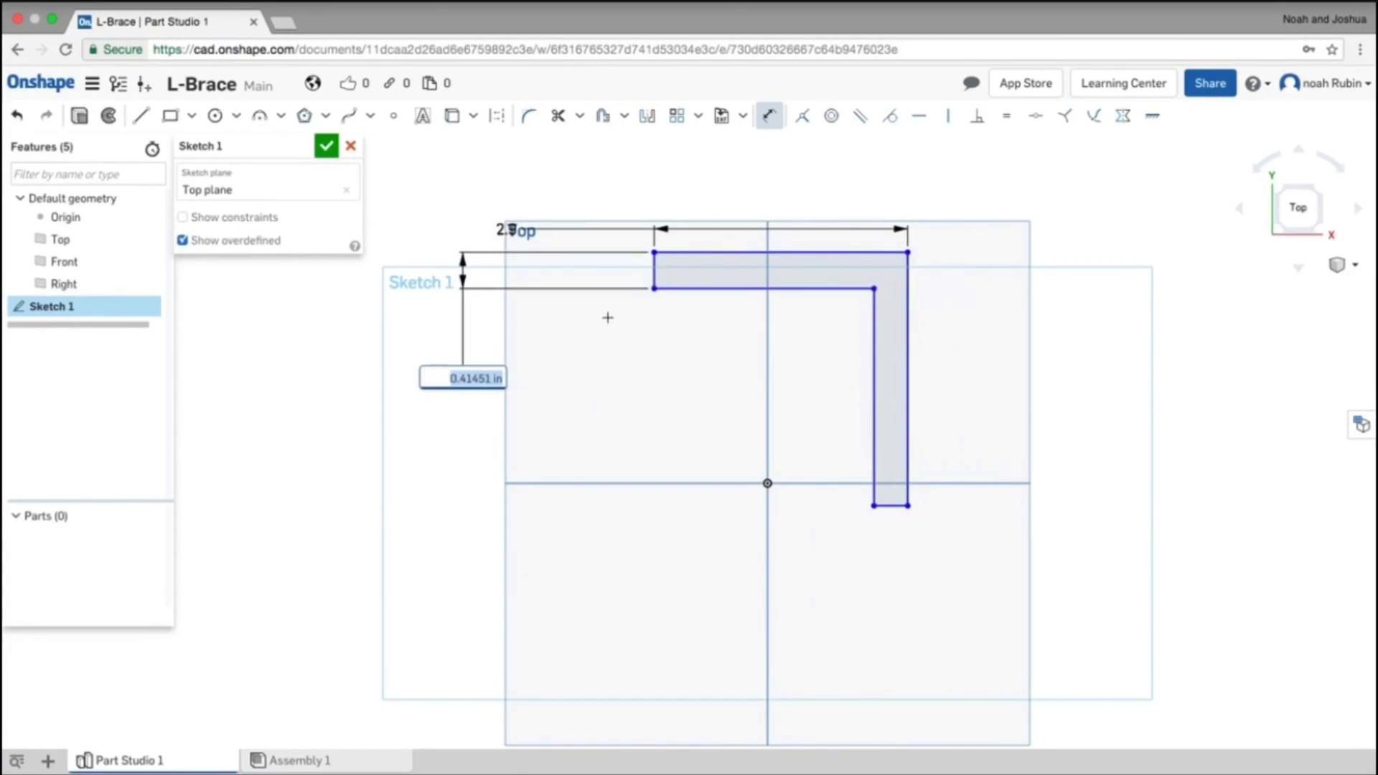
key("BackSpace")
key("Return")
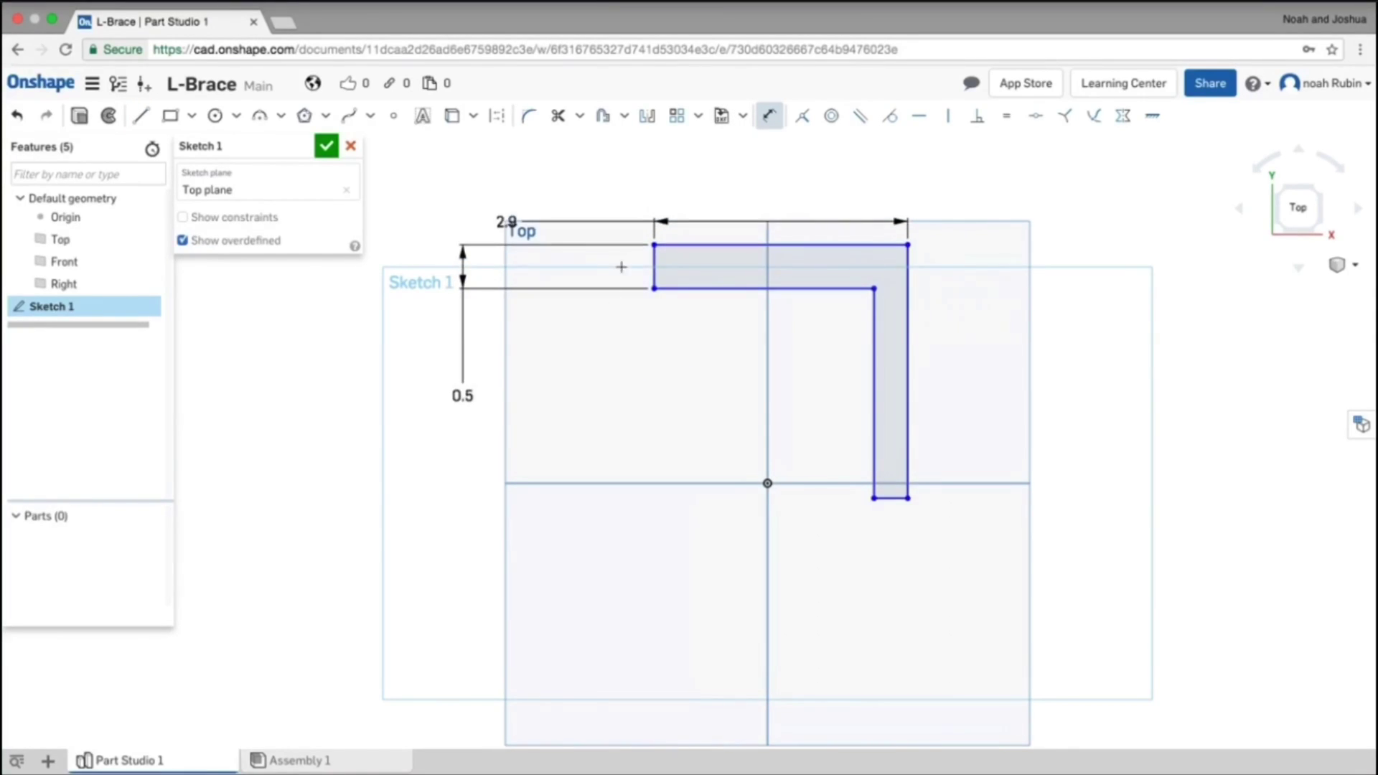
- Apply an Equal constraint between the short end lines of the horizontal and vertical legs
left_click(1007, 116)
left_click(651, 268)
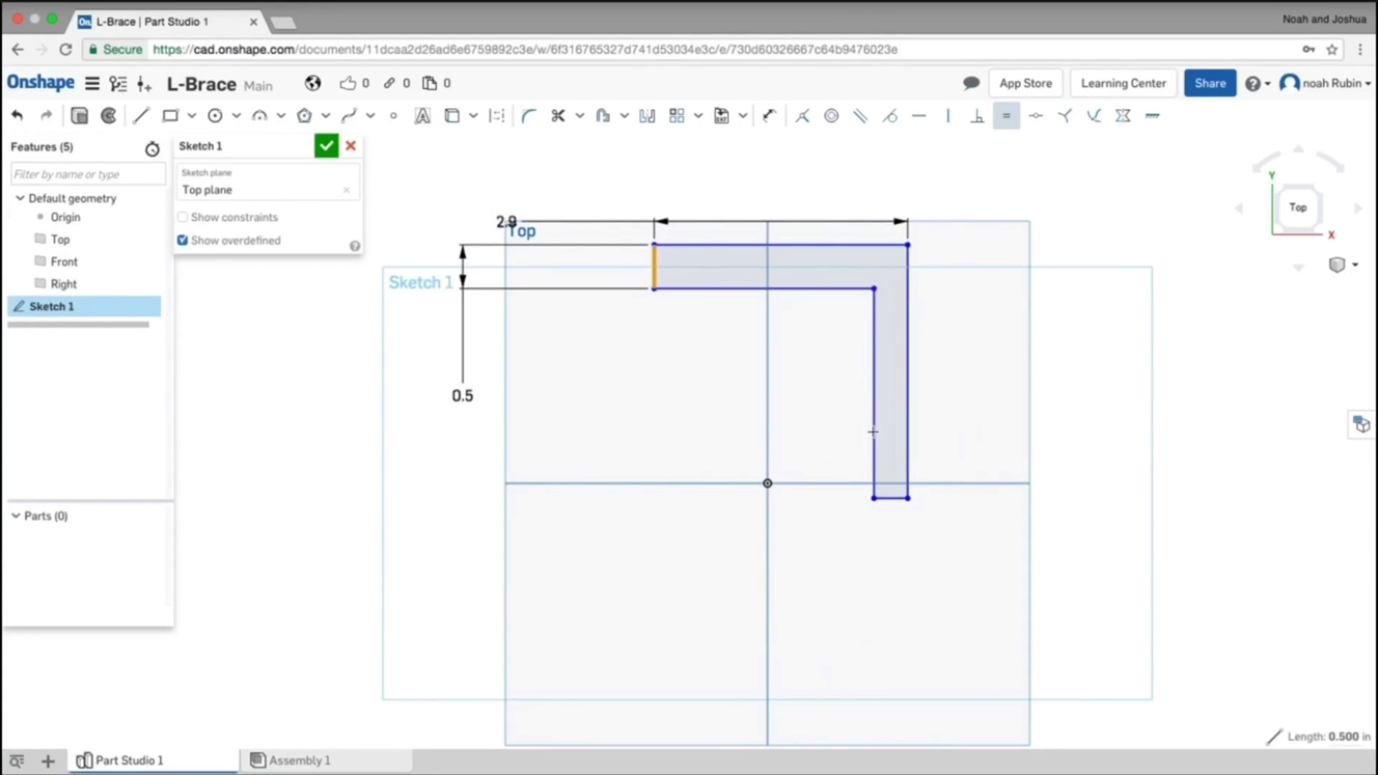
left_click(890, 498)
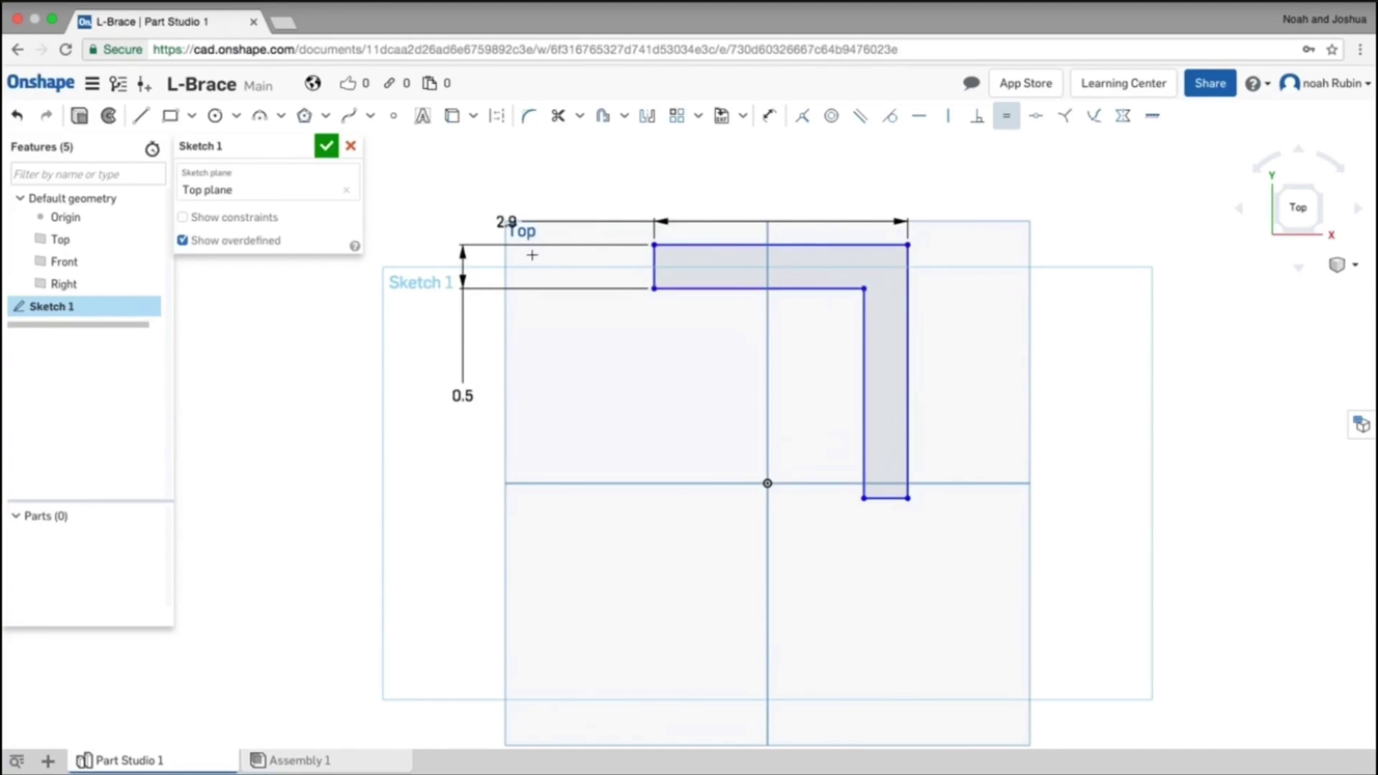
- Draw a 0.5 by 0.5 in construction rectangle from the L's inner corner to its outer corner
left_click(172, 116)
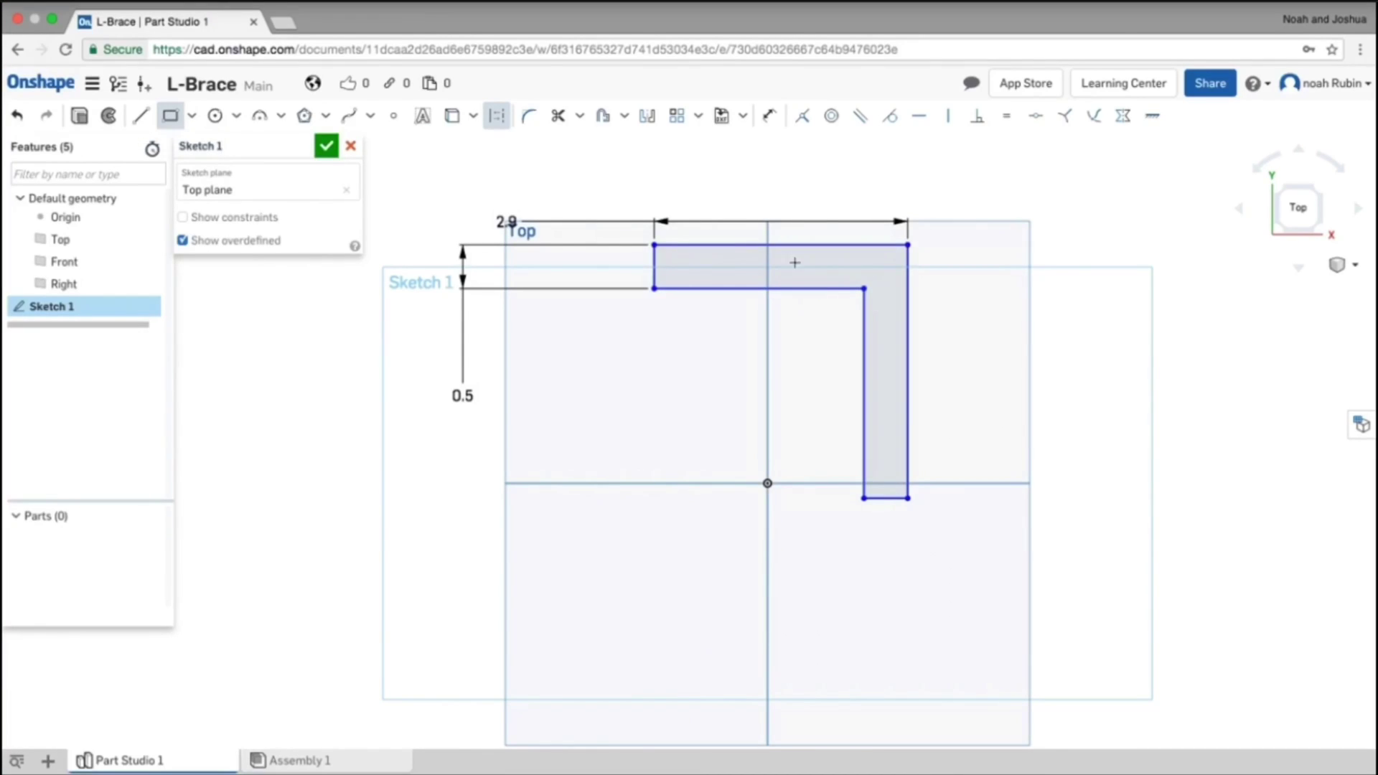
left_click(865, 287)
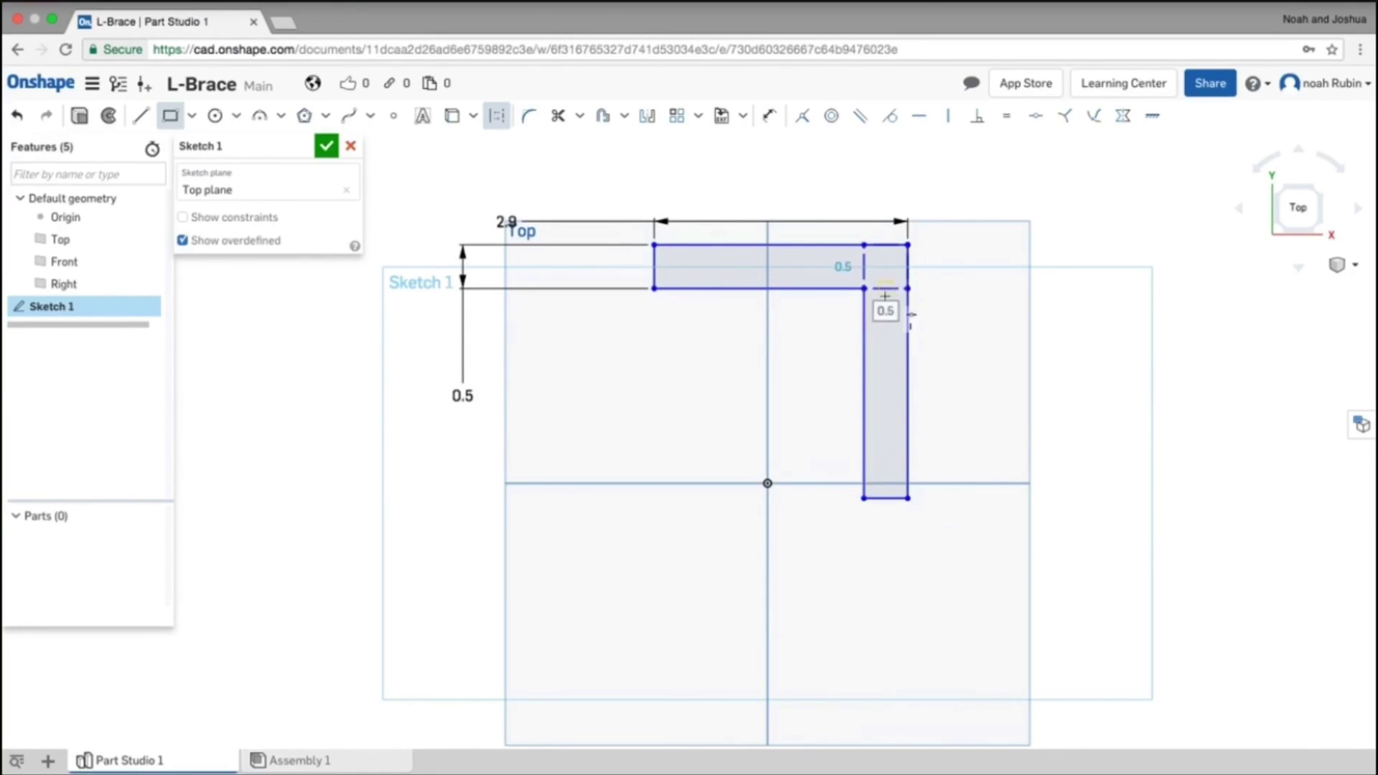
left_click(873, 276)
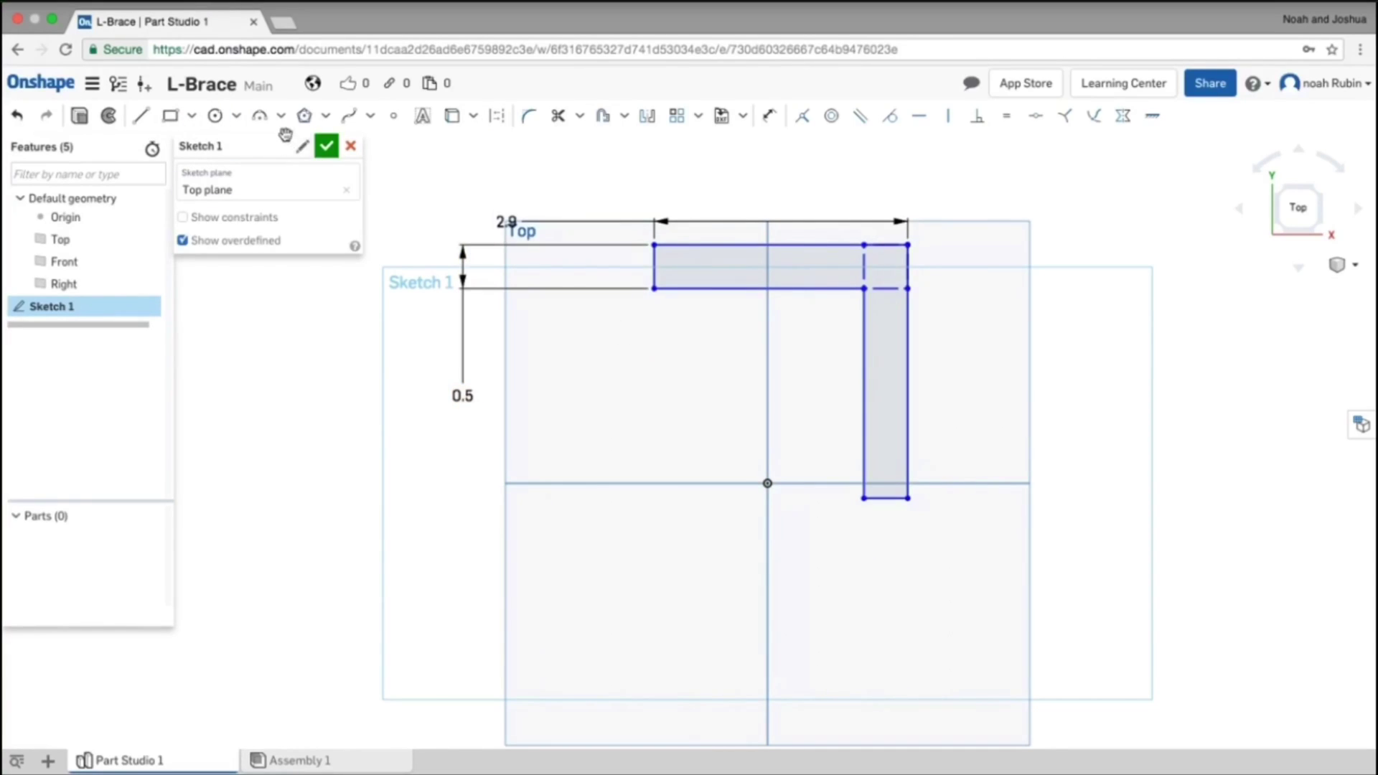
- Try a spline from the horizontal leg's outer end corner through the inner corner to the vertical leg's inner end corner, and undo it
left_click(348, 116)
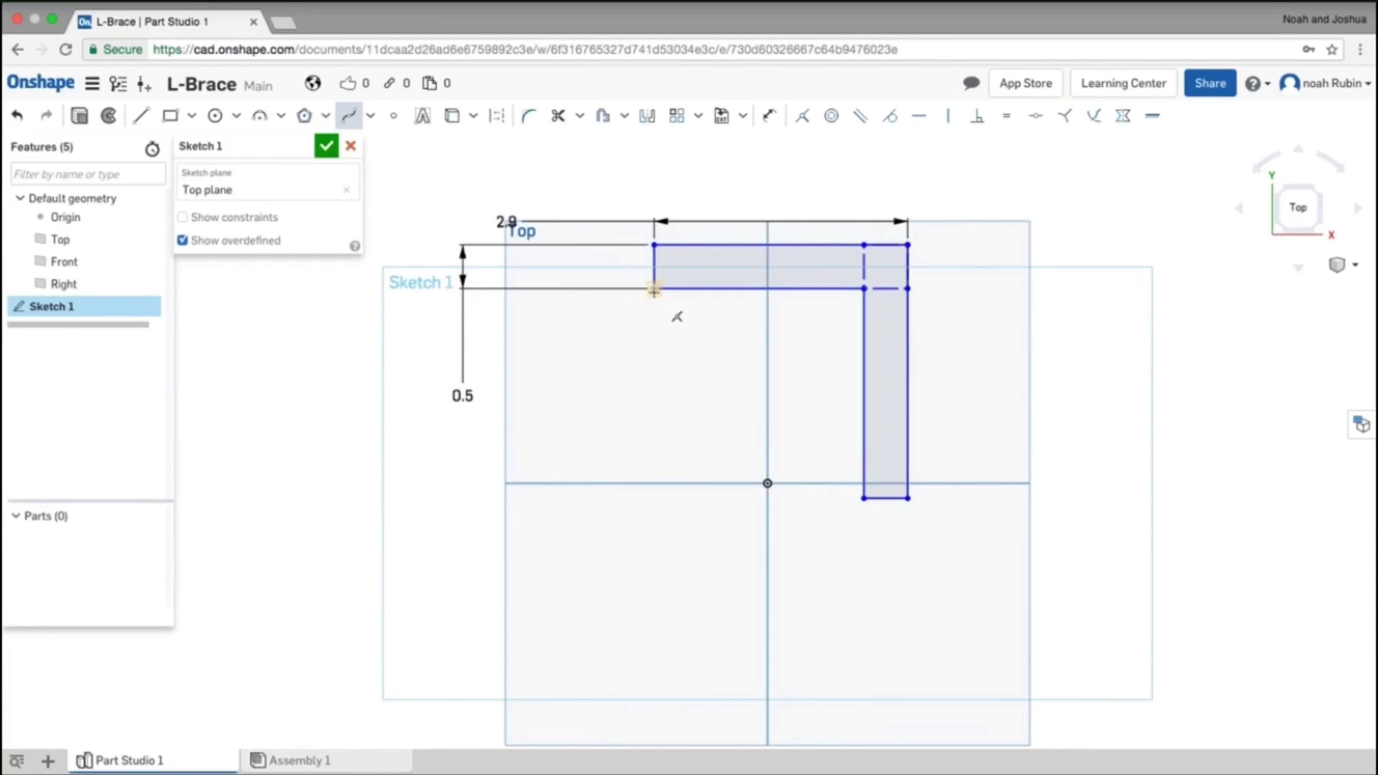
left_click(654, 245)
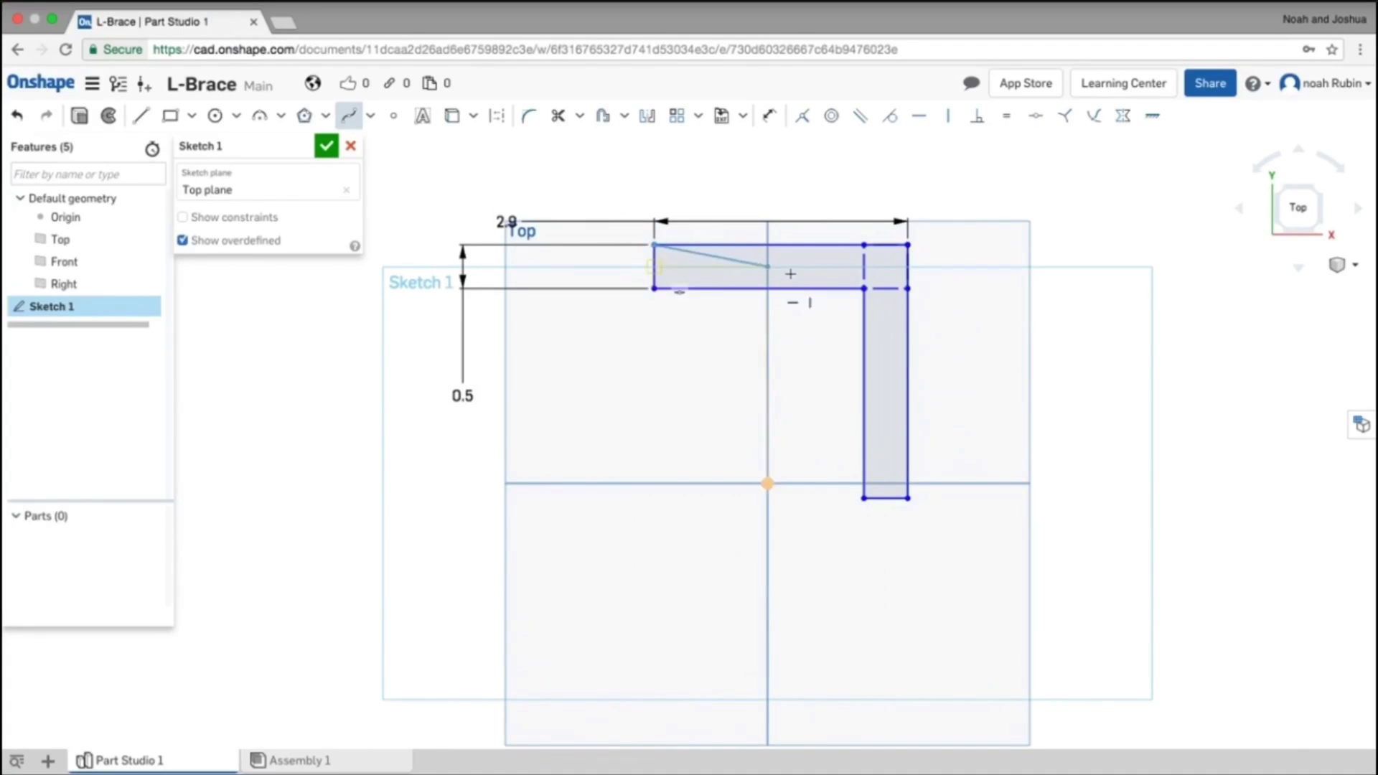
left_click(864, 287)
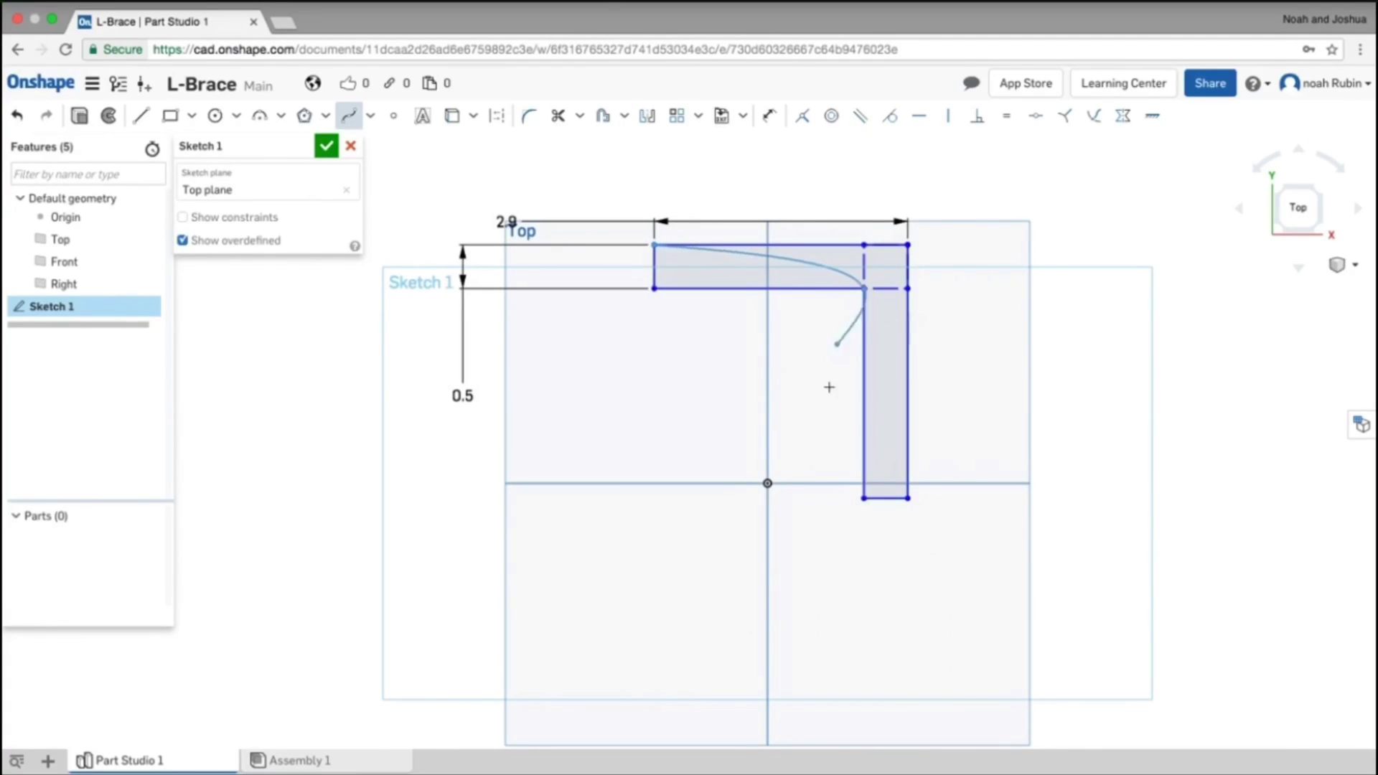
left_click(866, 498)
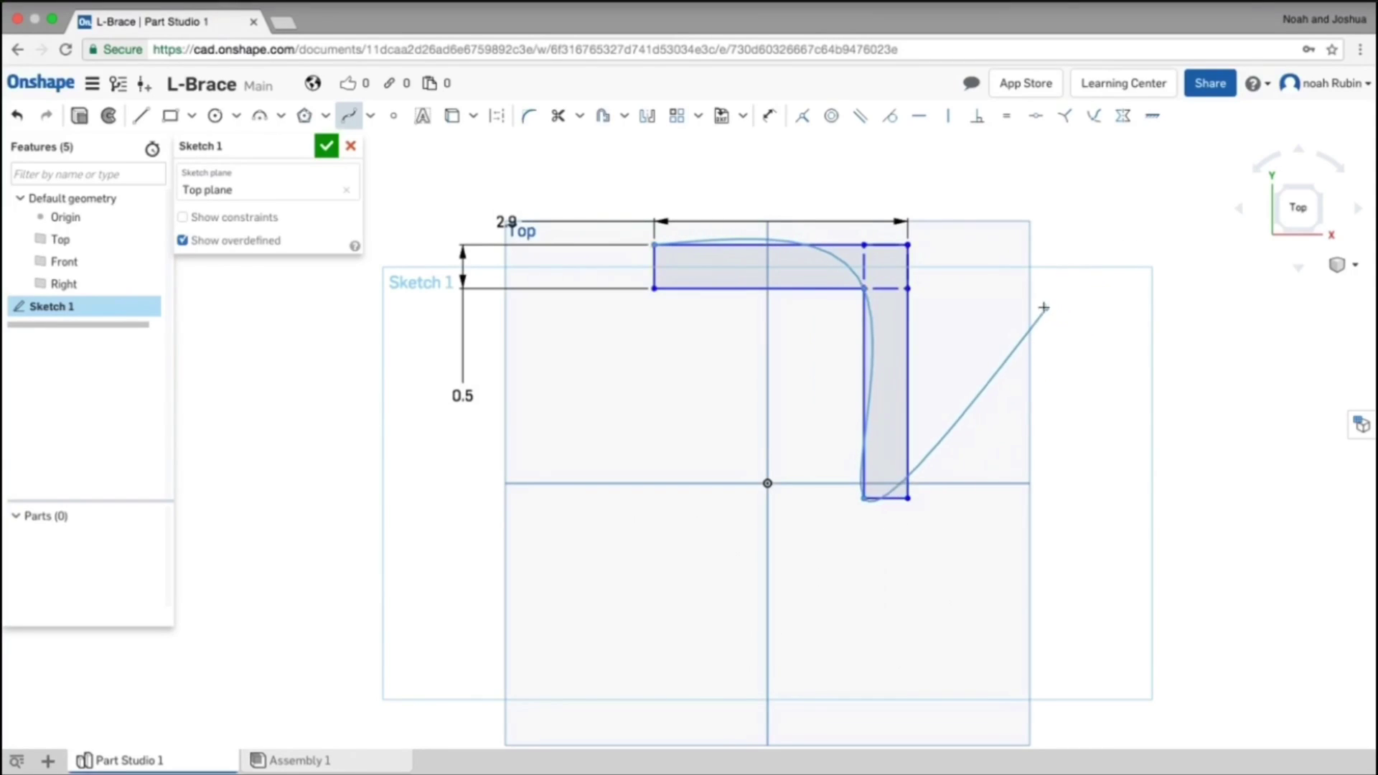
key("Escape")
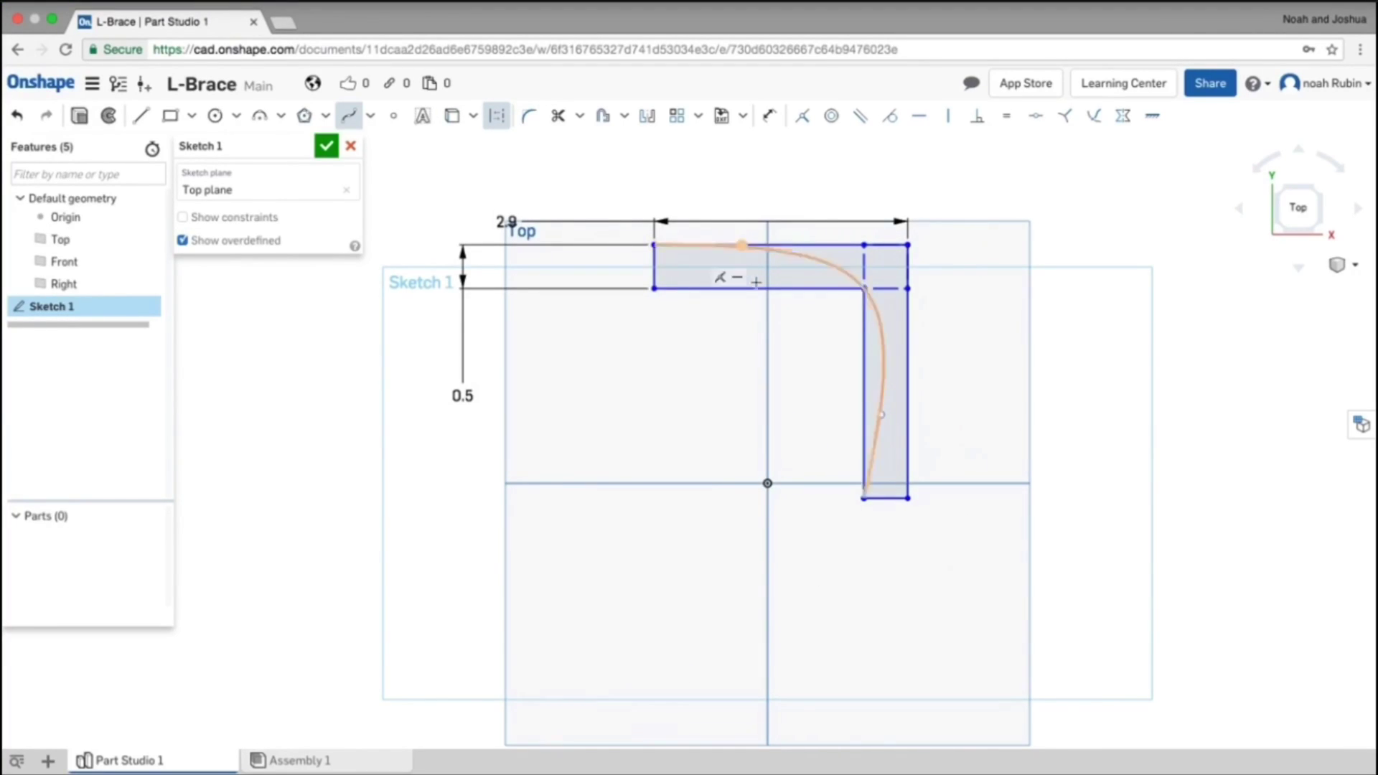
key("ctrl+z")
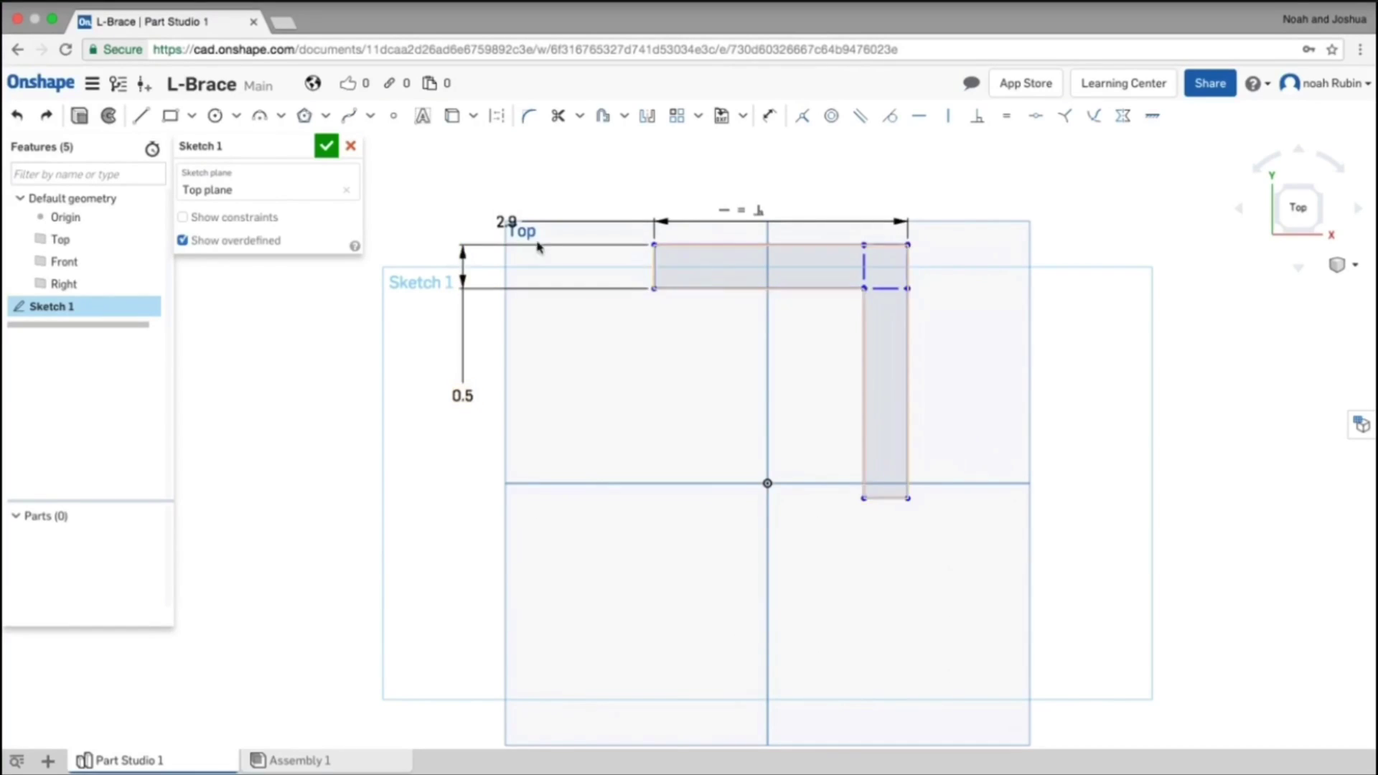
- Draw a 0.25 in line along each leg's short end, from a corner to the end's midpoint
scroll(654, 273, "down", 1)
scroll(655, 273, "up", 4)
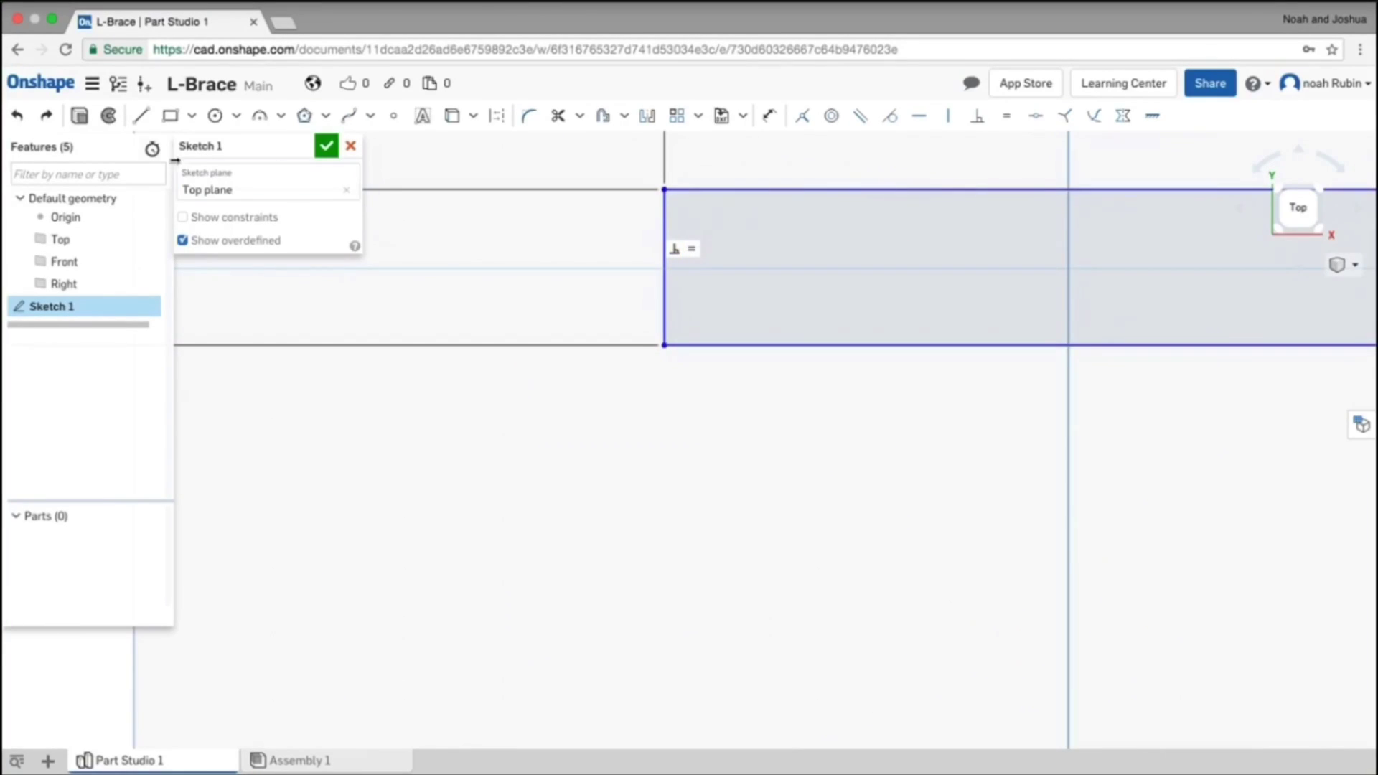
left_click(142, 115)
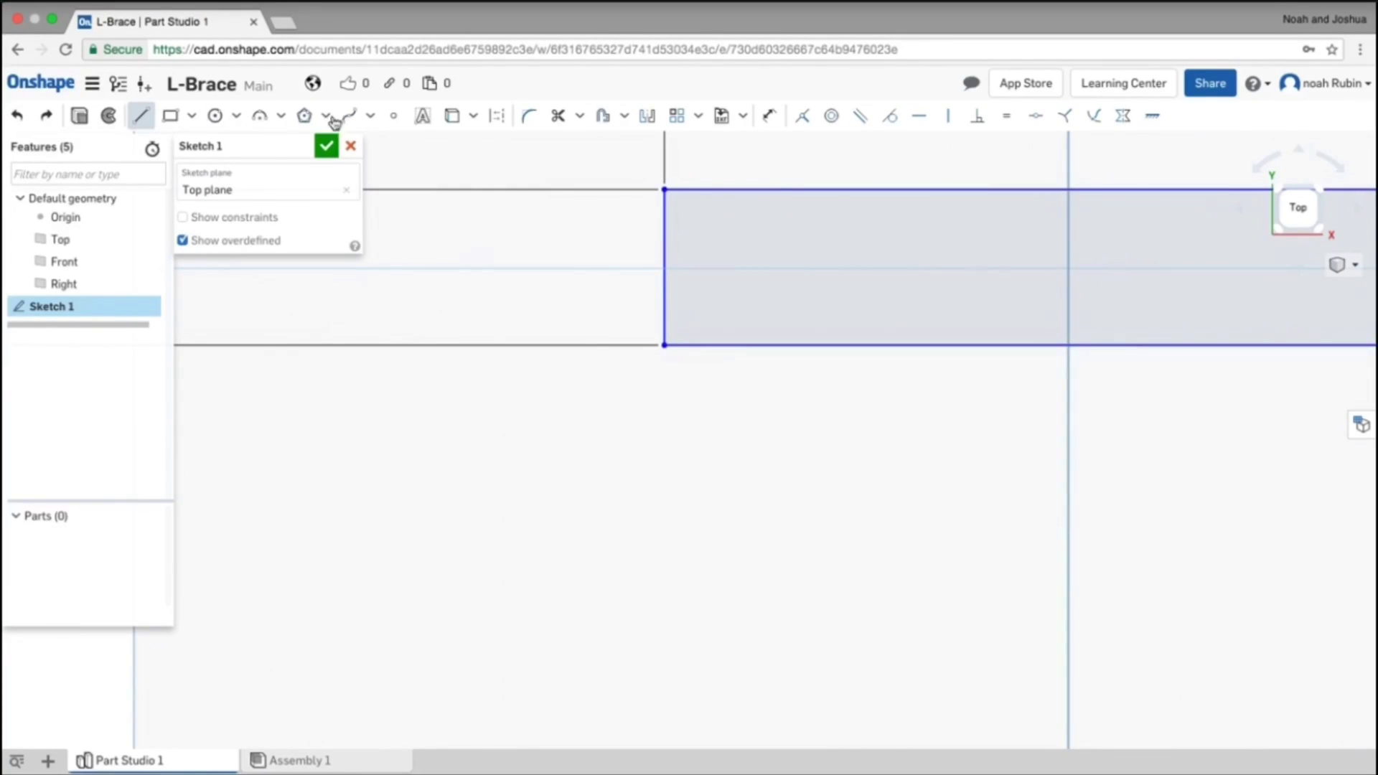
left_click(665, 190)
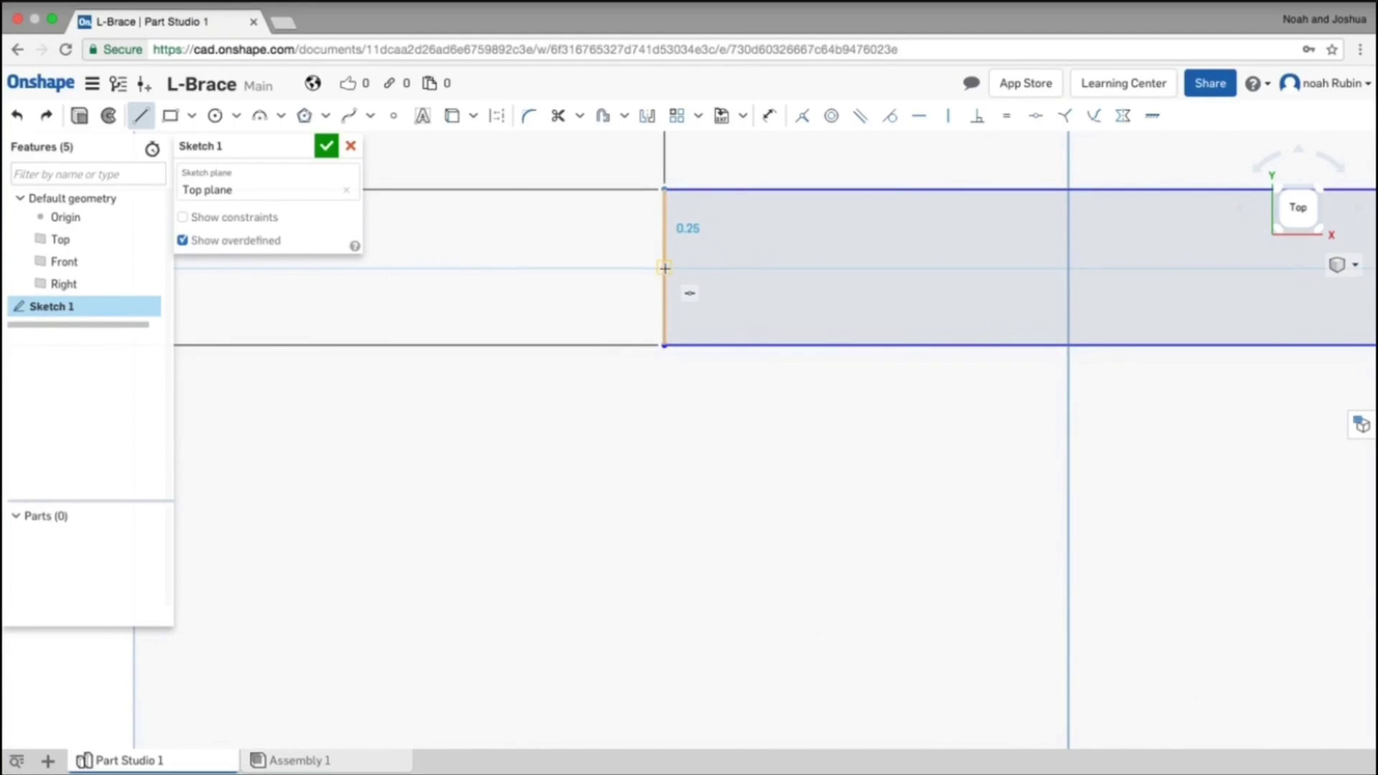
left_click(665, 268)
scroll(955, 288, "down", 5)
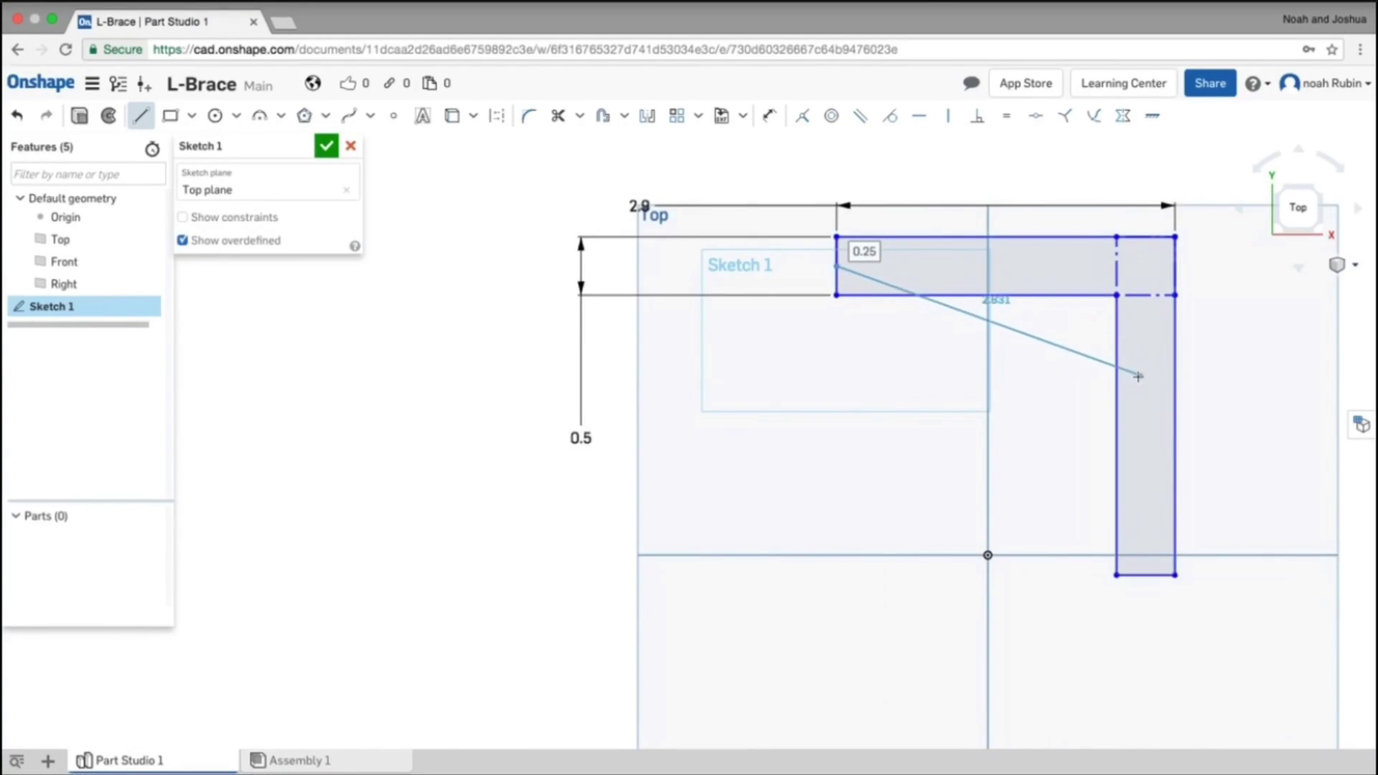
key("Escape")
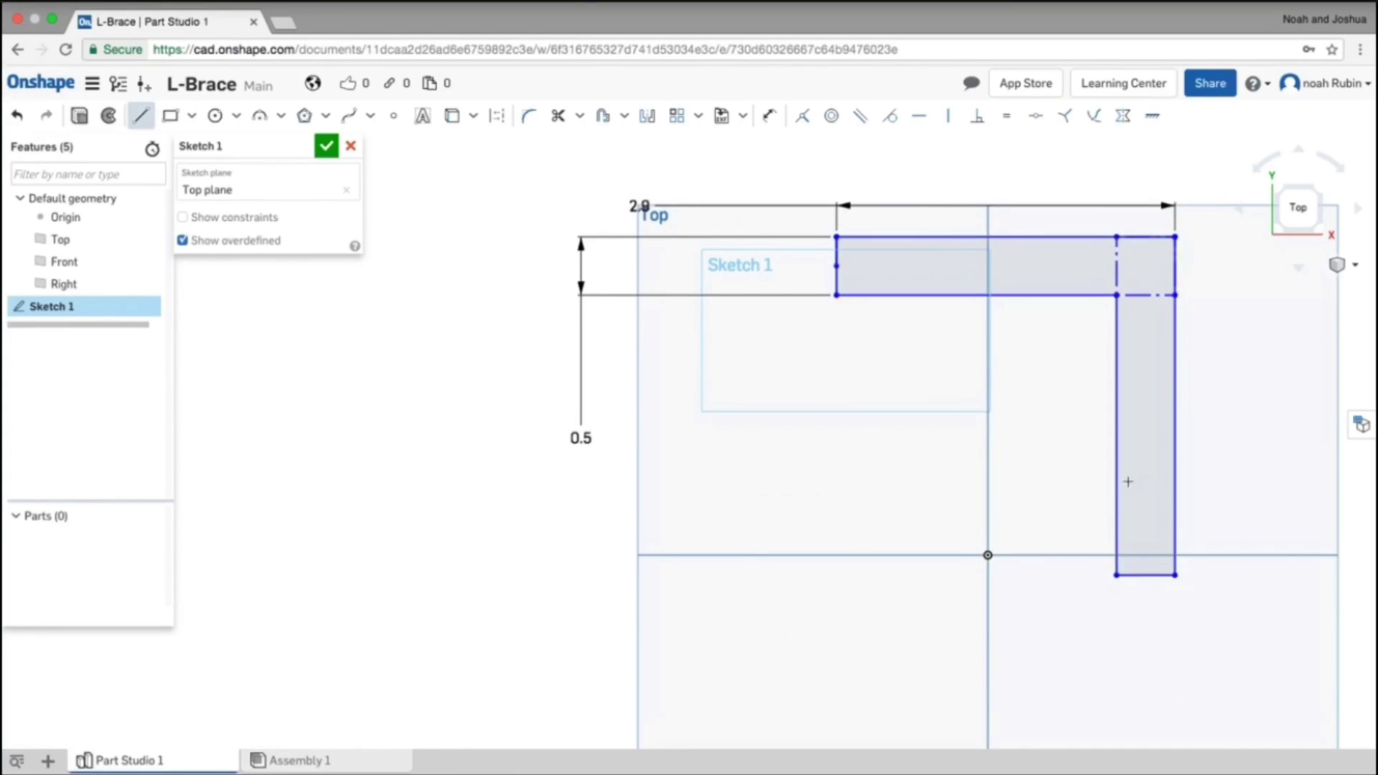
left_click(1156, 578)
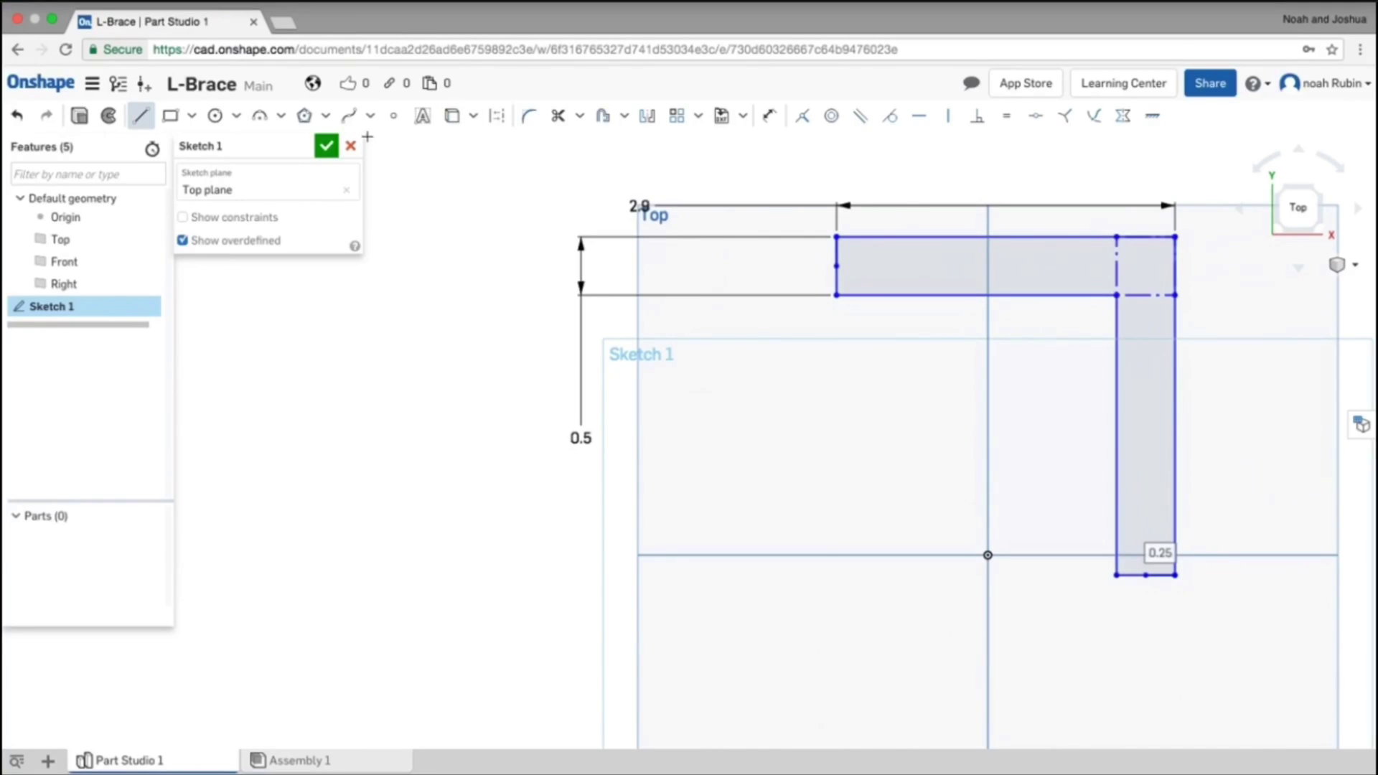
- Draw a spline from the horizontal leg's end midpoint through the inner corner to the vertical leg's end midpoint
left_click(349, 115)
left_click(834, 265)
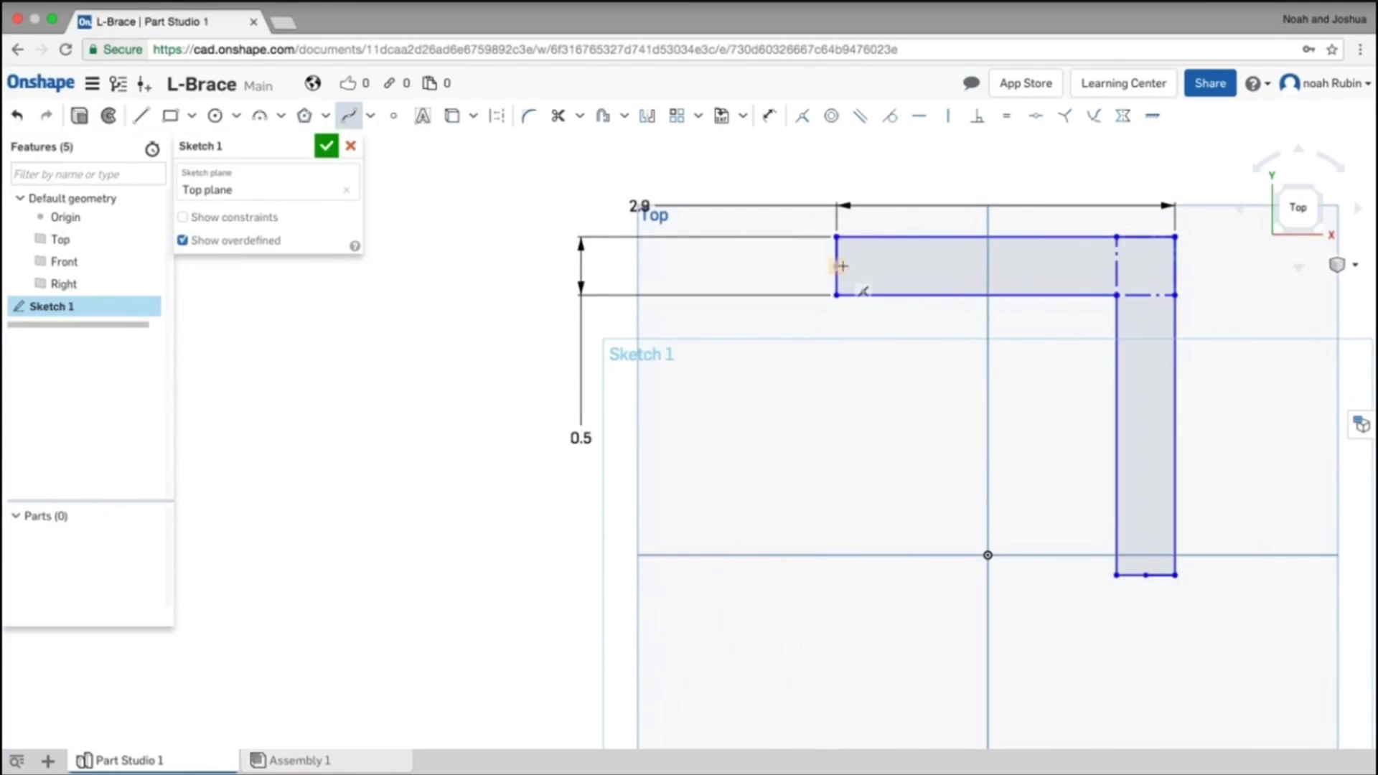
left_click(1117, 294)
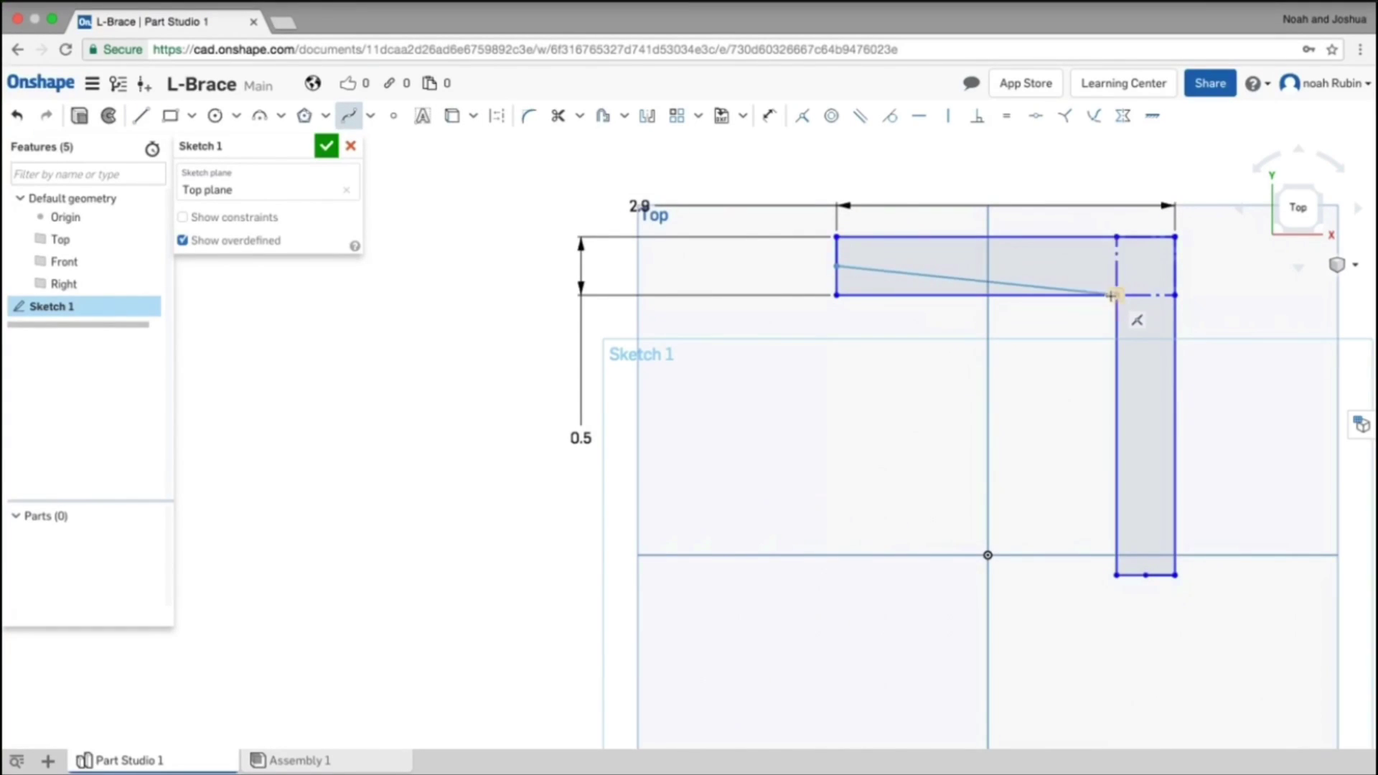
left_click(1147, 574)
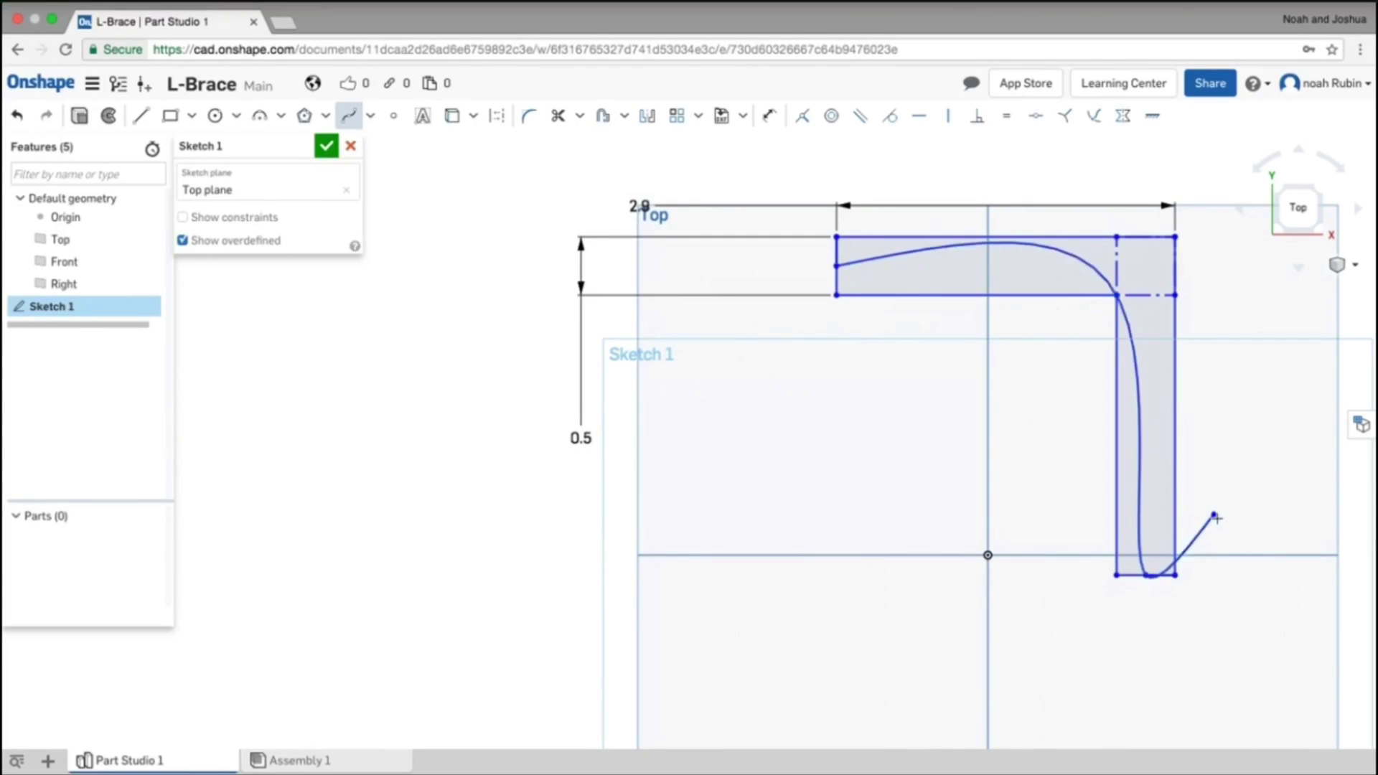
key("Escape")
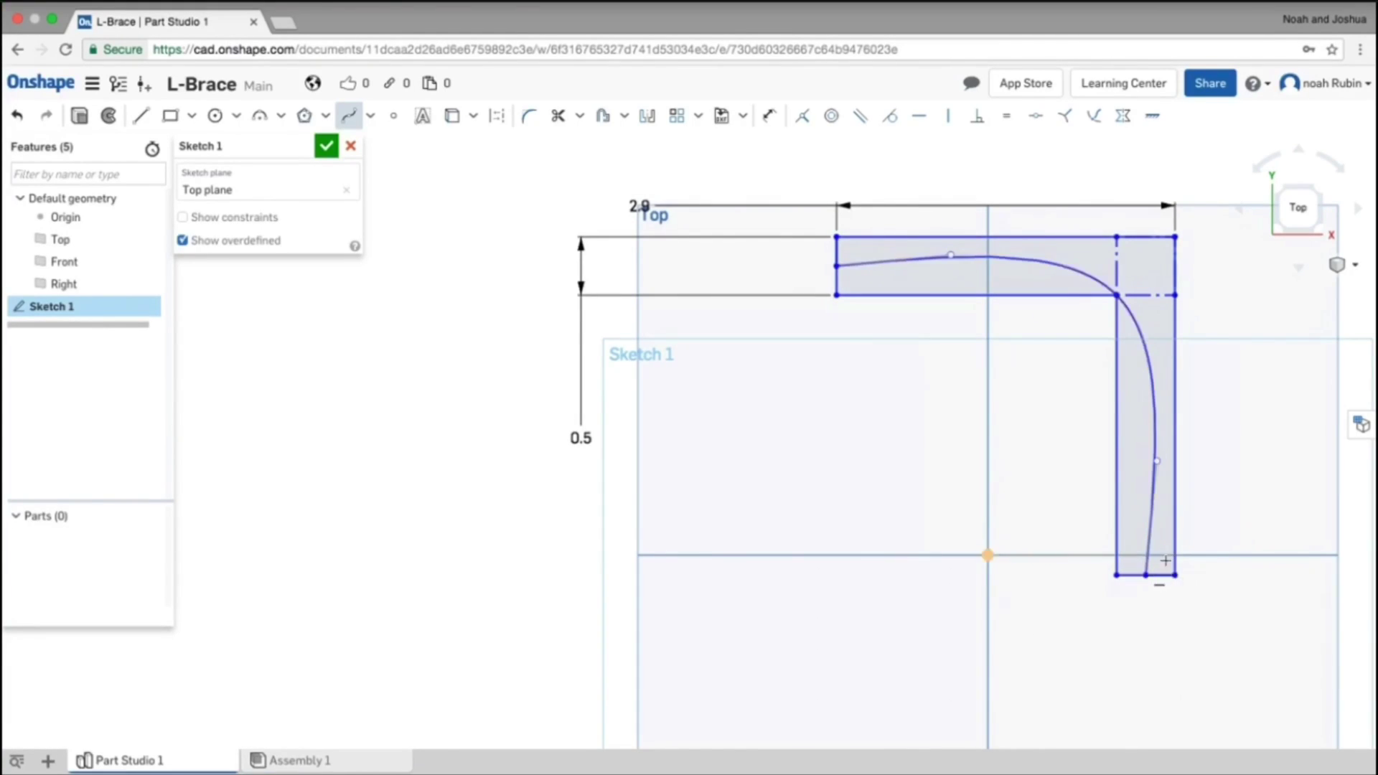
scroll(1177, 560, "up", 5)
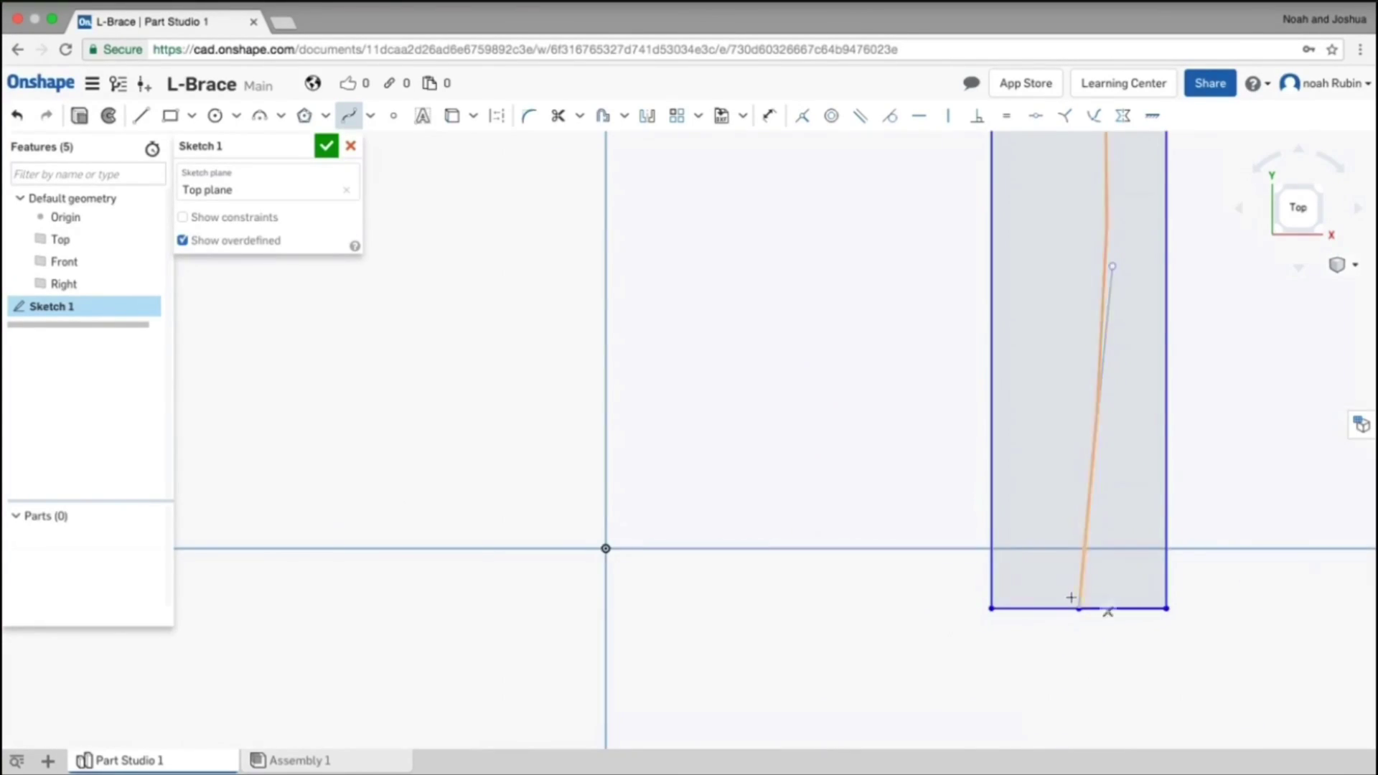
scroll(1177, 593, "down", 5)
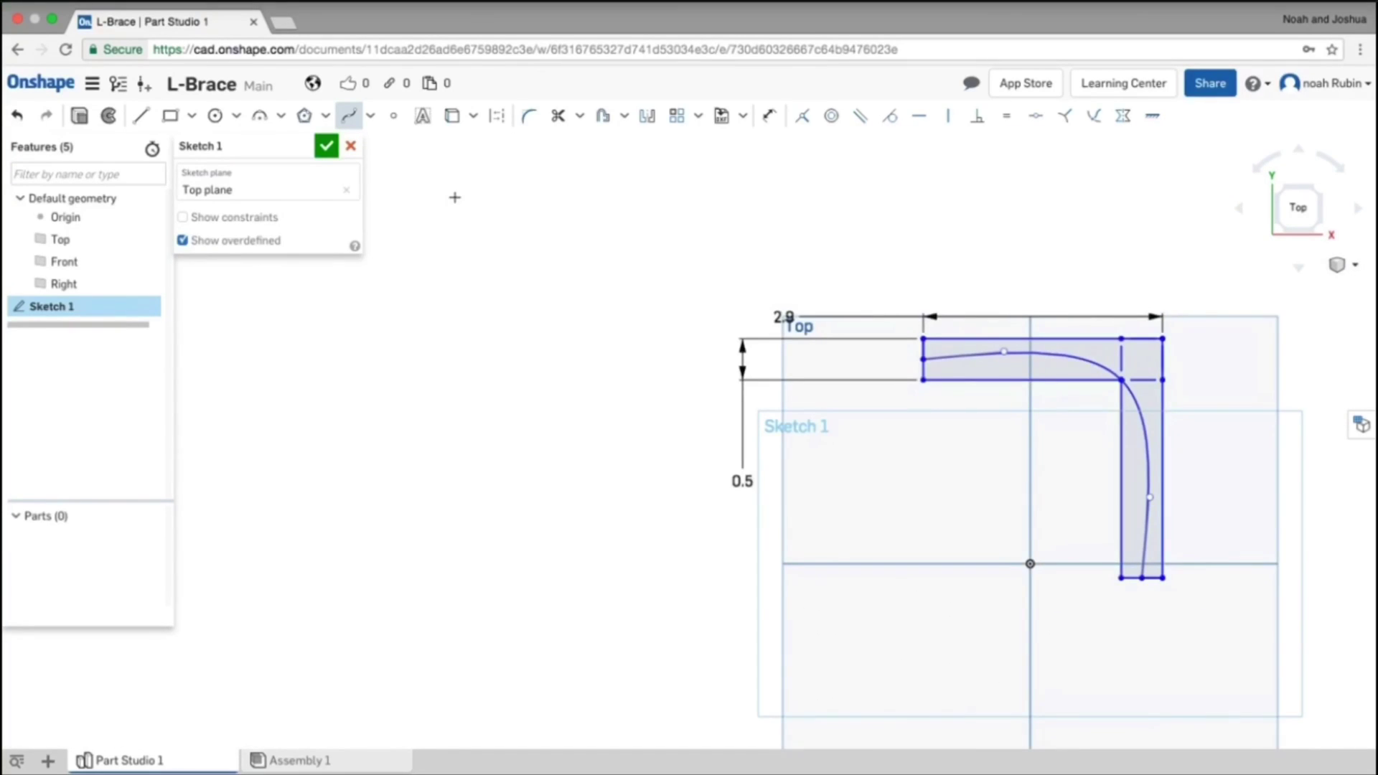
- Convert the L's two inner edges and both short end lines to construction geometry
left_click(496, 116)
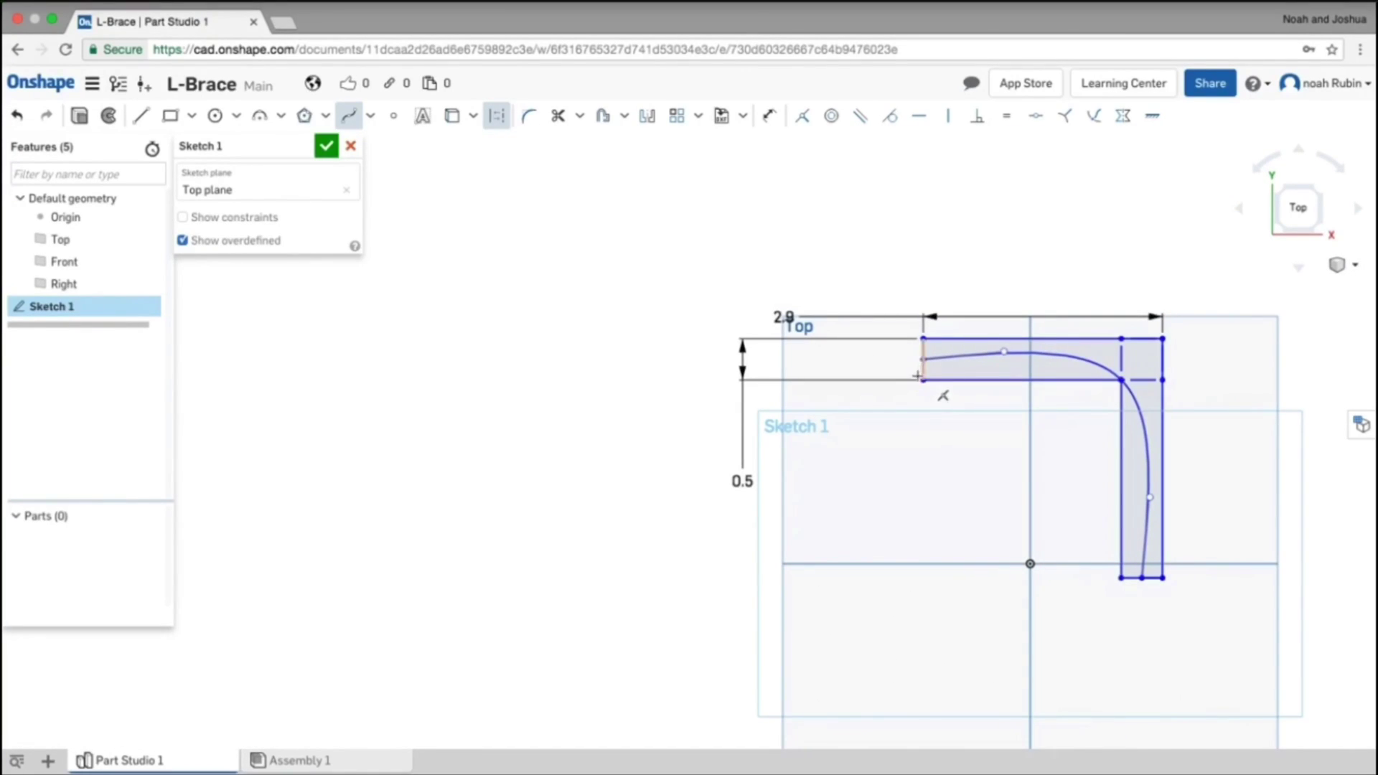
key("Escape")
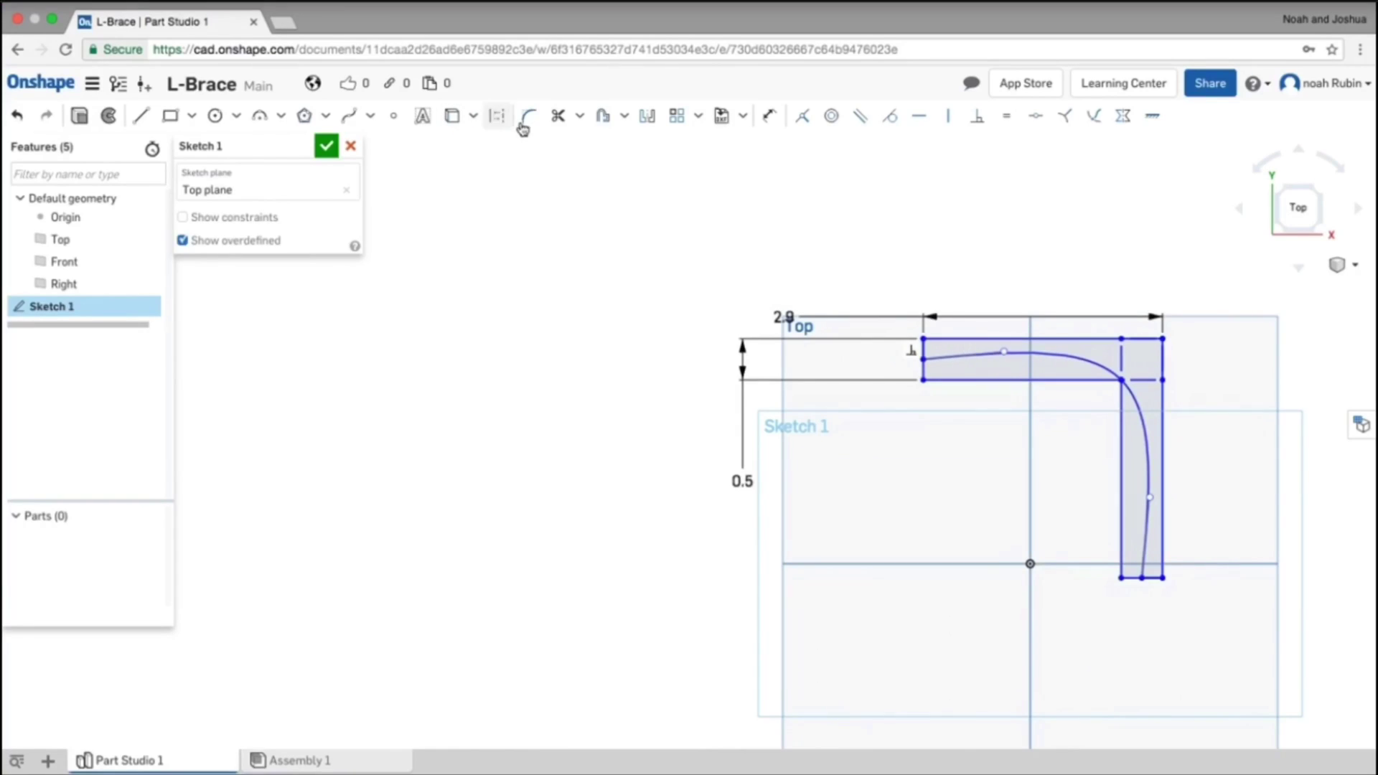
left_click(497, 116)
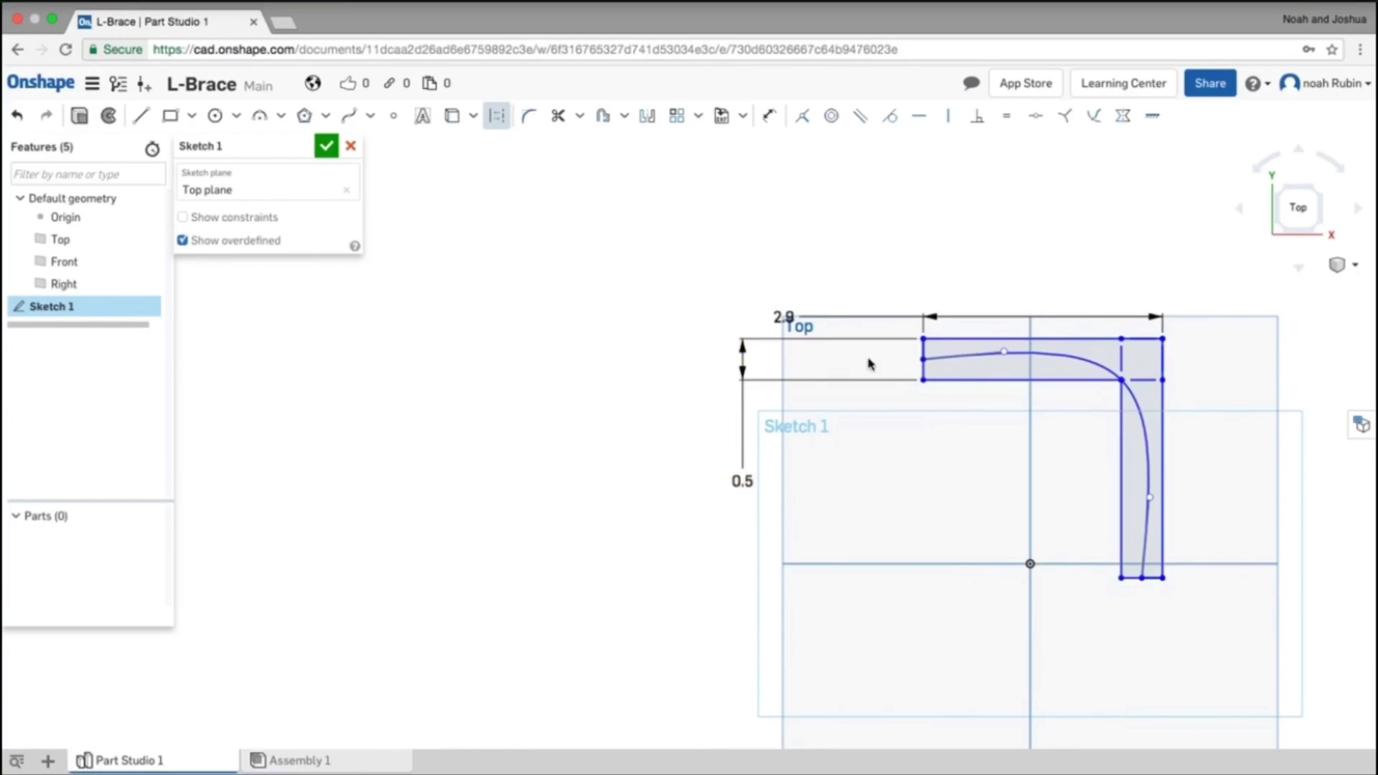
scroll(919, 378, "up", 5)
left_click(924, 374)
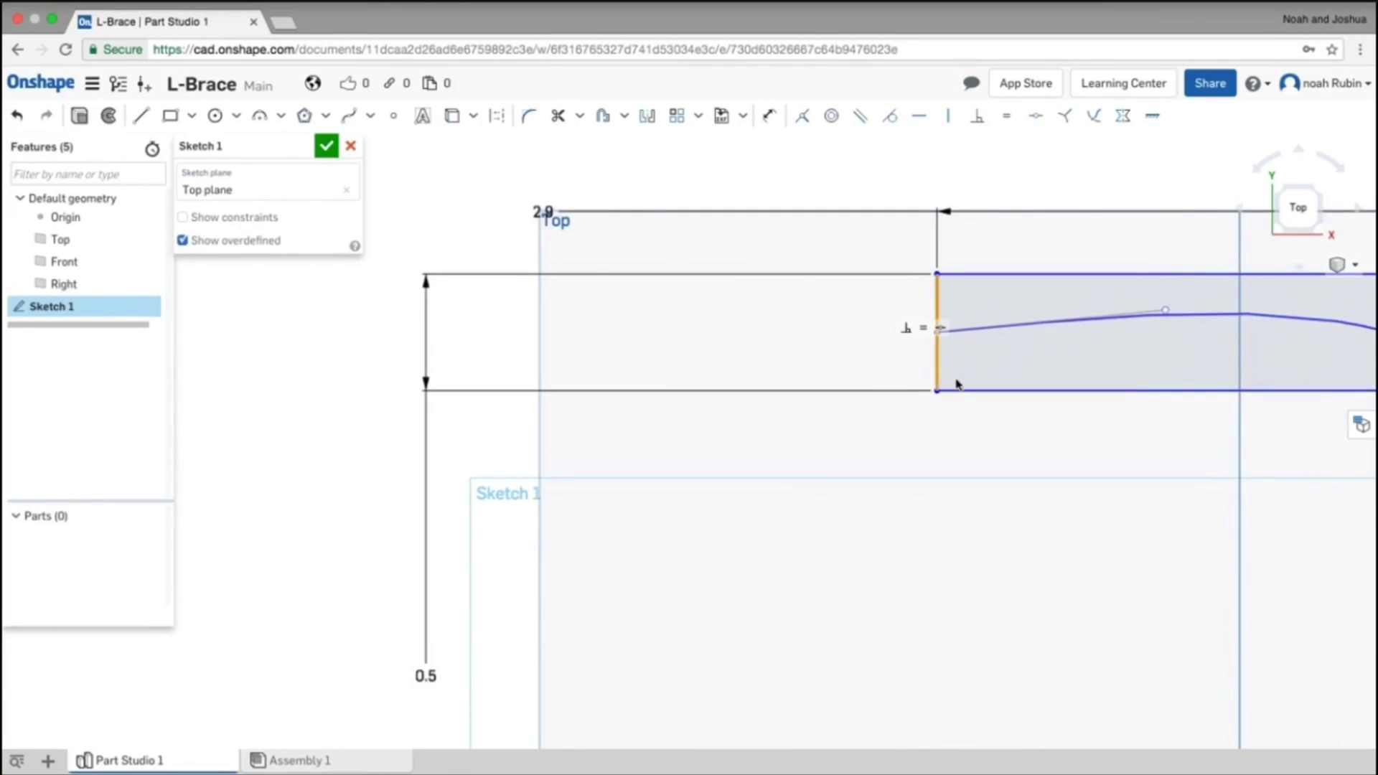
left_click(974, 391)
scroll(1026, 399, "down", 5)
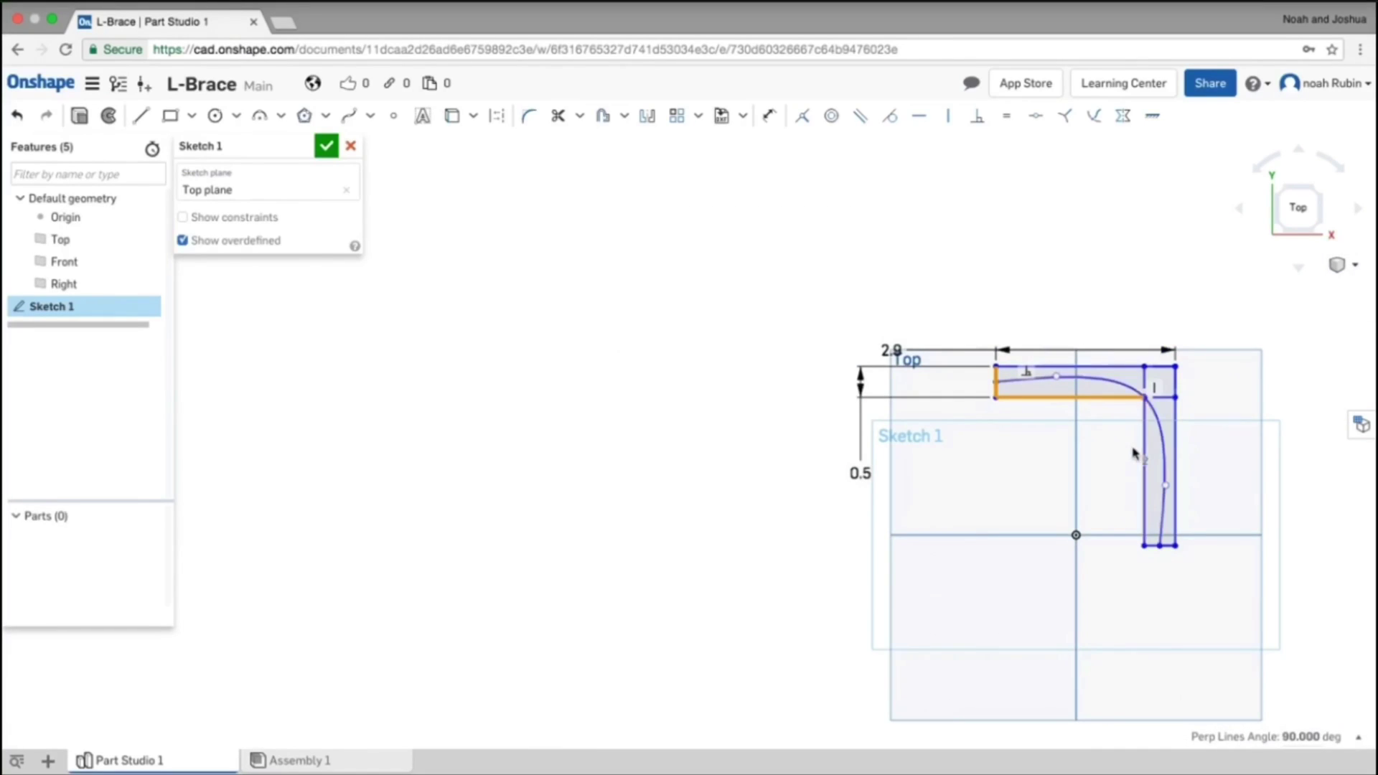
left_click(1147, 496)
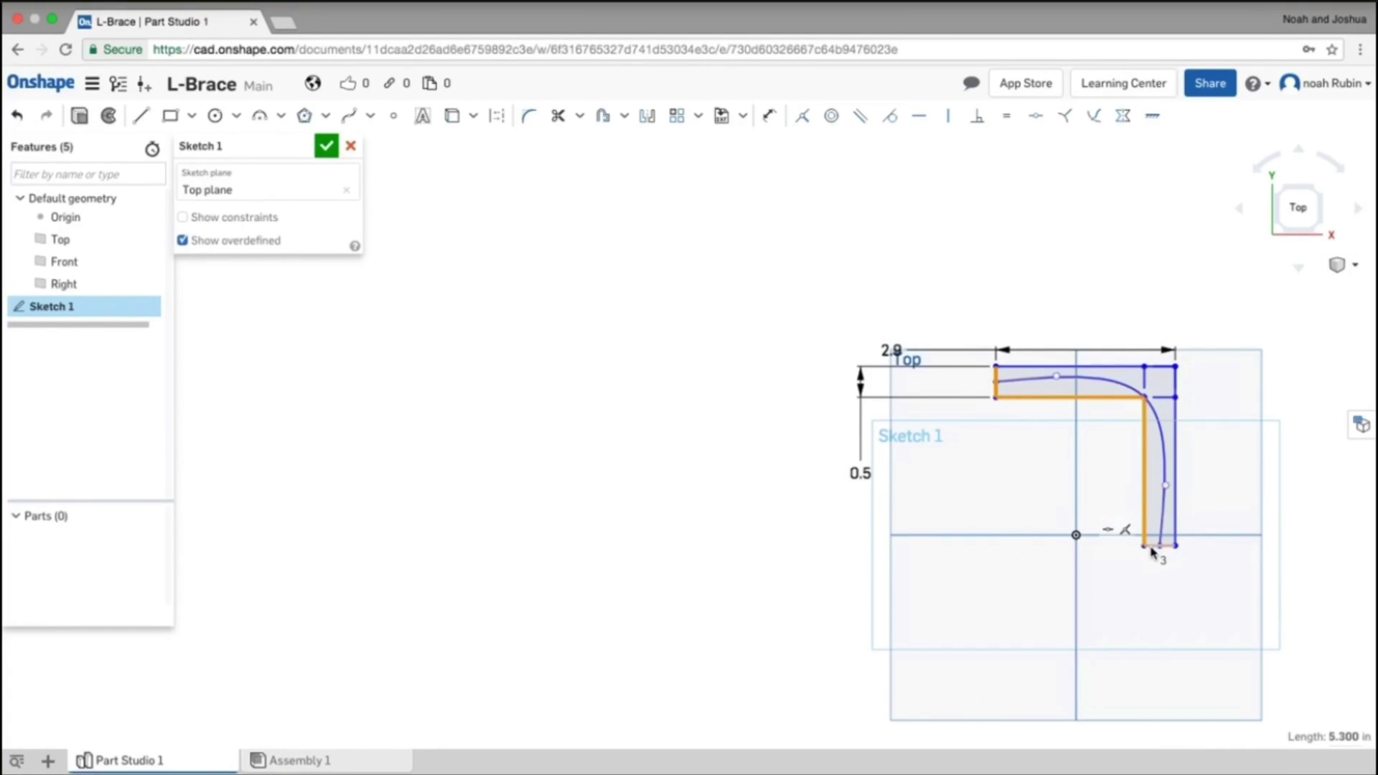
key("q")
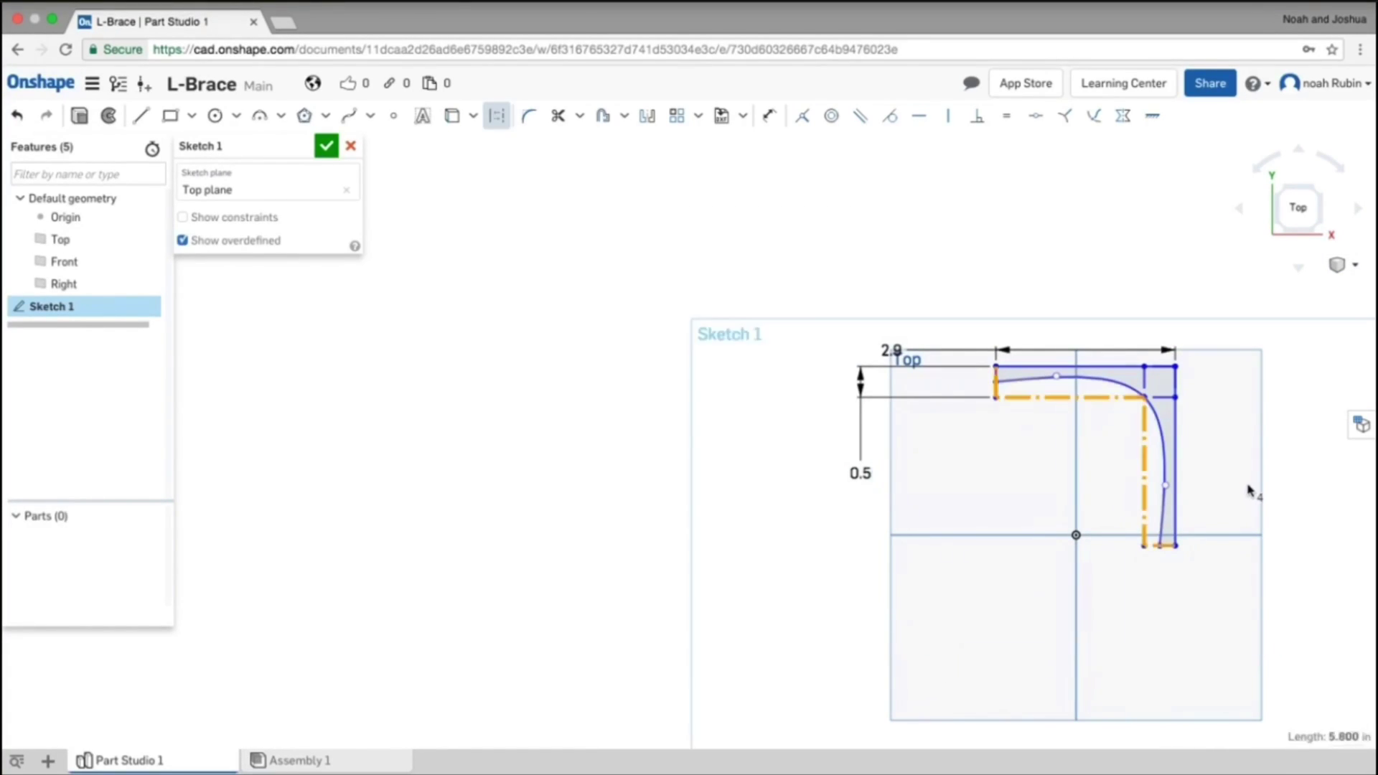
scroll(1077, 437, "up", 3)
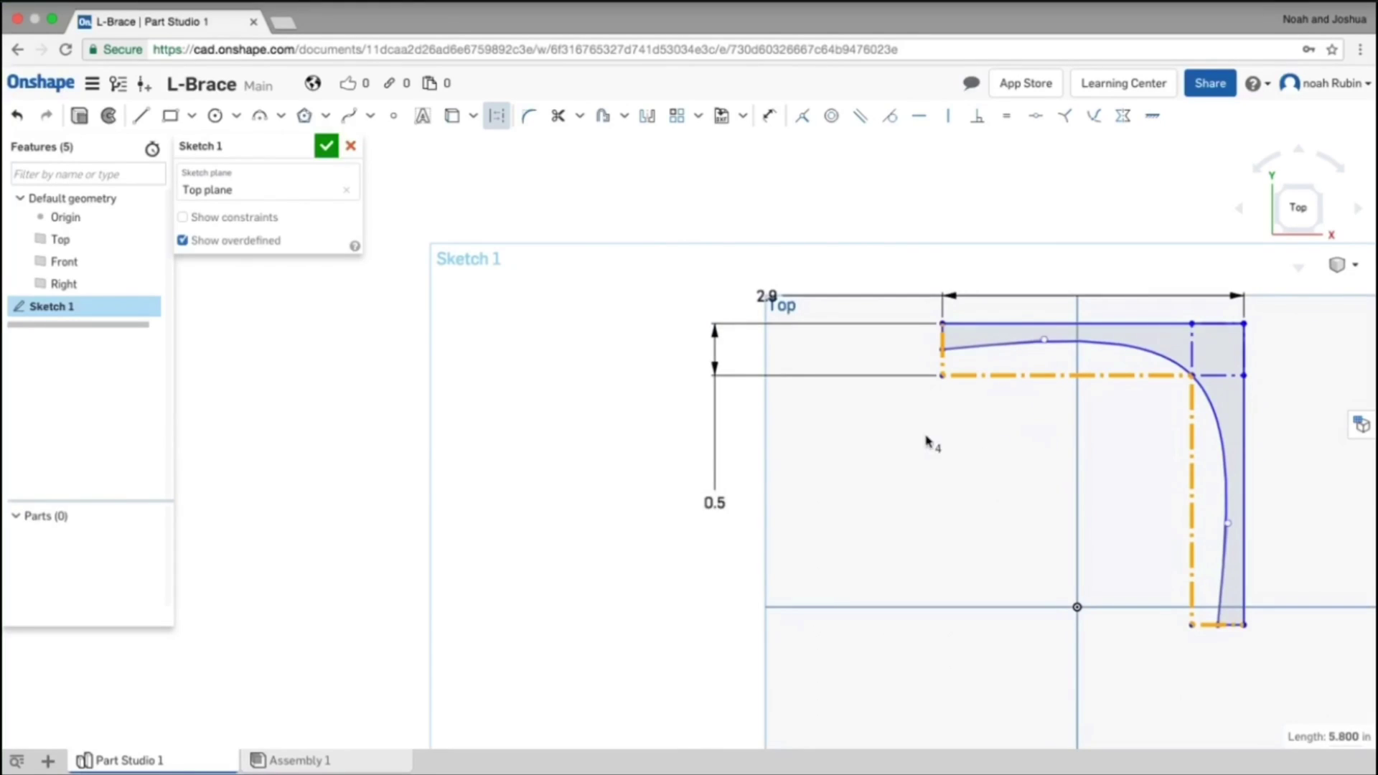
- Draw a circle about 0.73 in in diameter centred on the L's inner corner
left_click(679, 378)
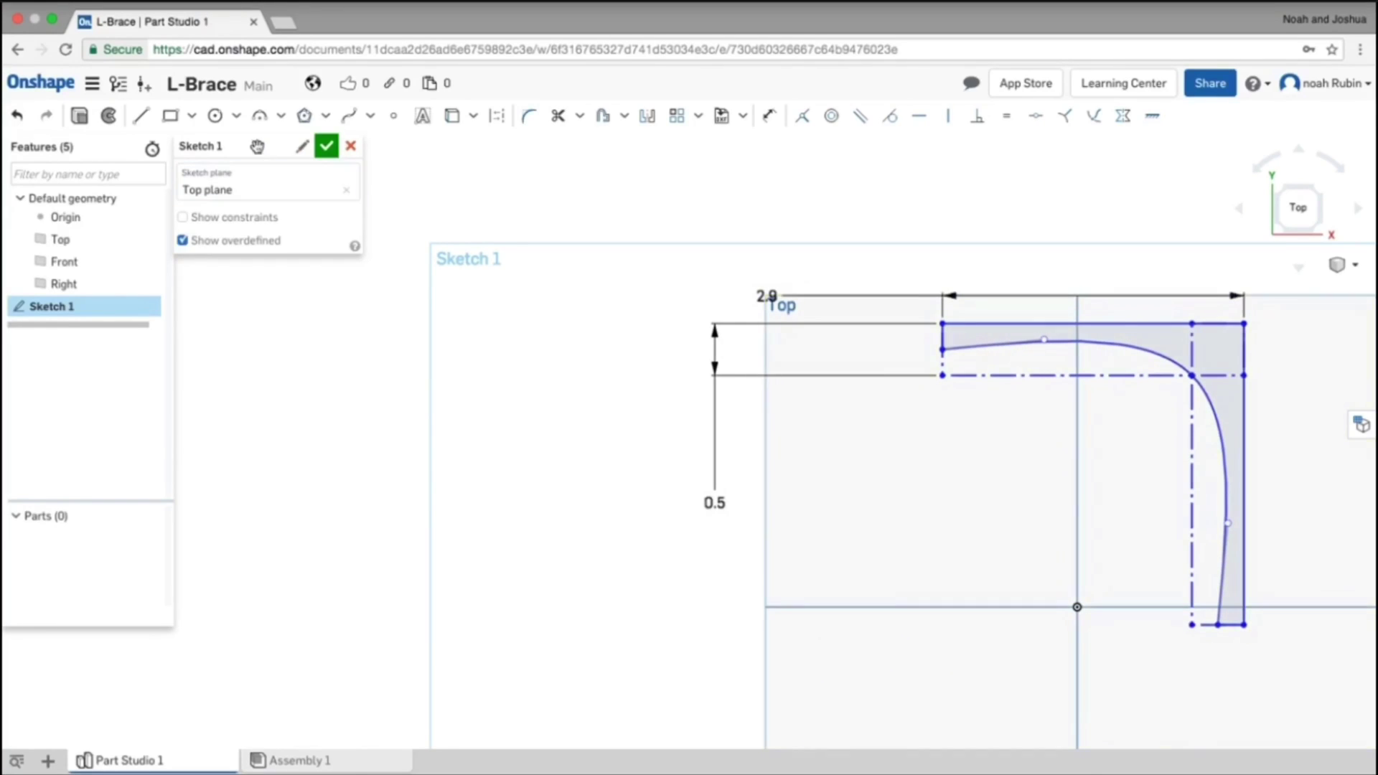
left_click(215, 115)
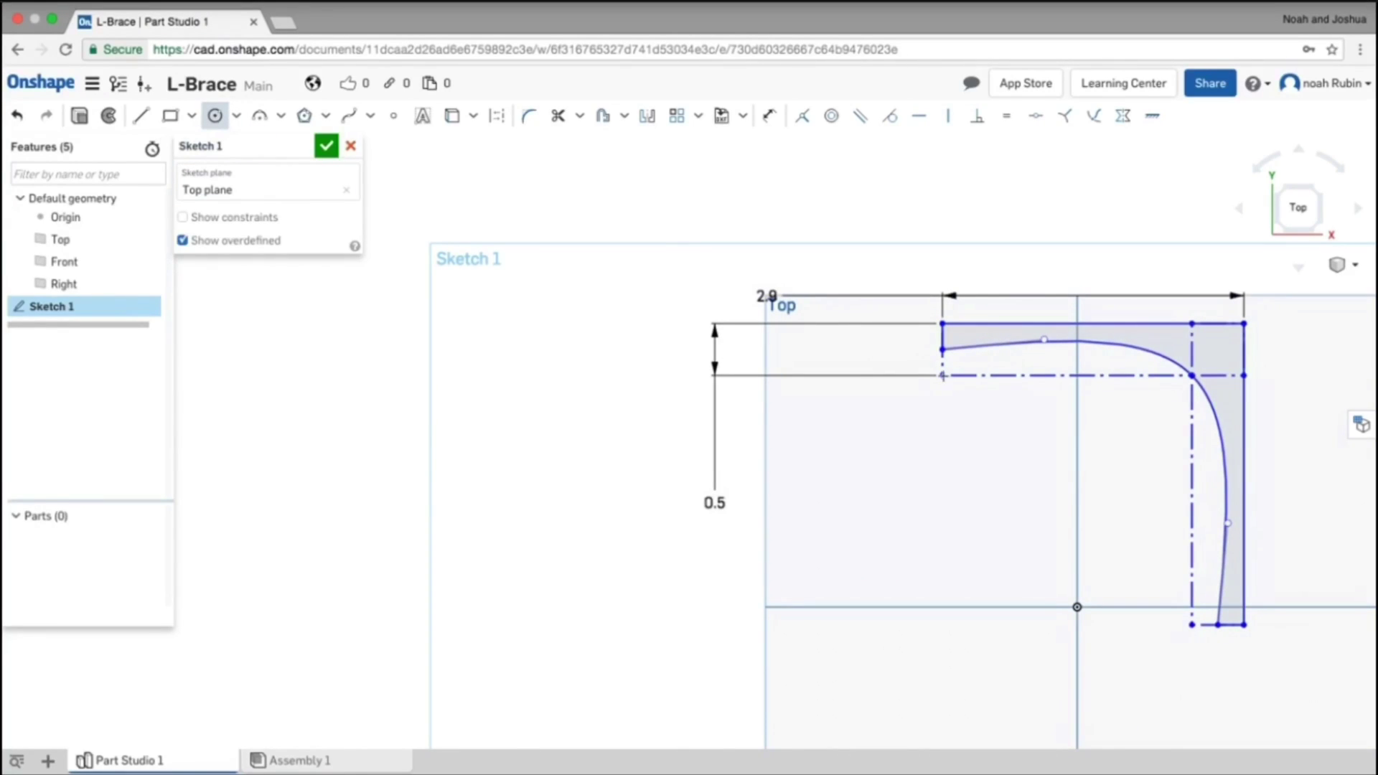
left_click(1191, 374)
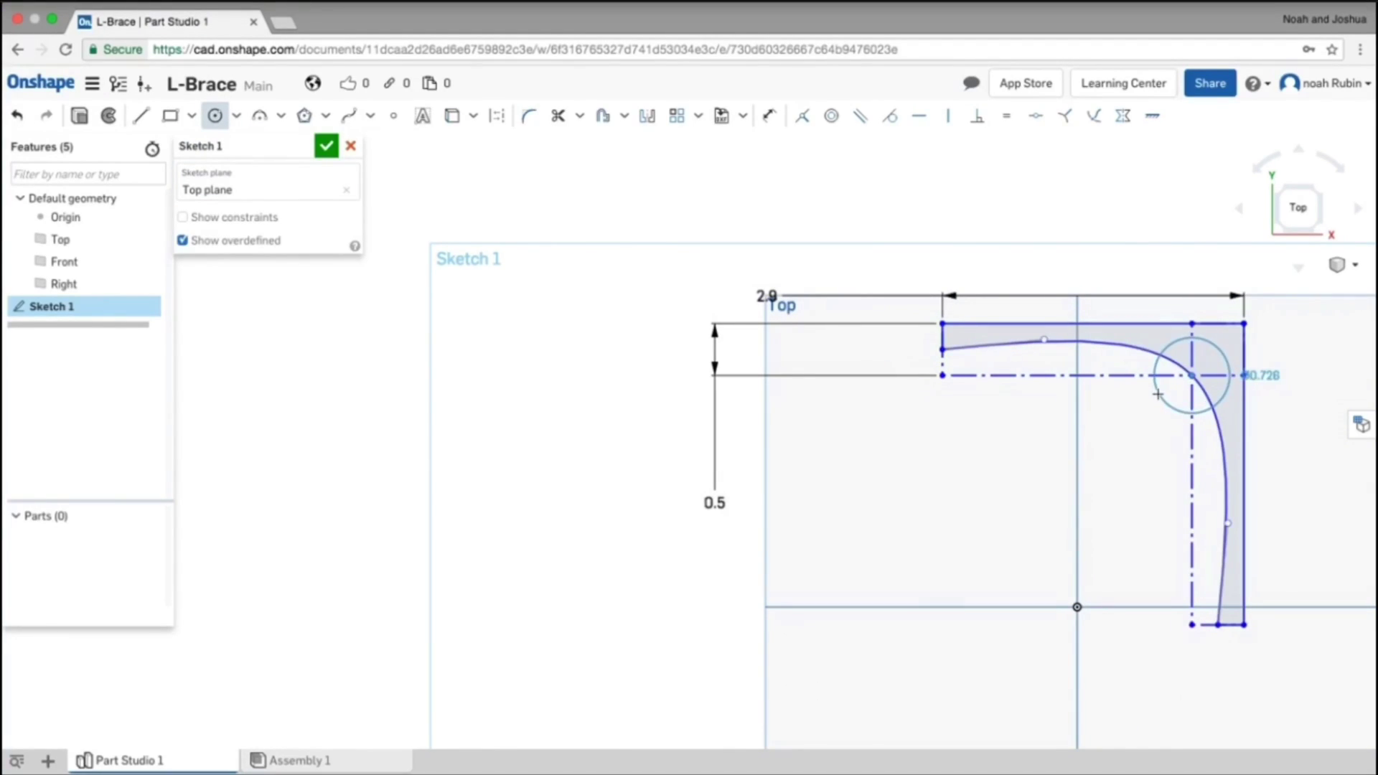
left_click(1158, 393)
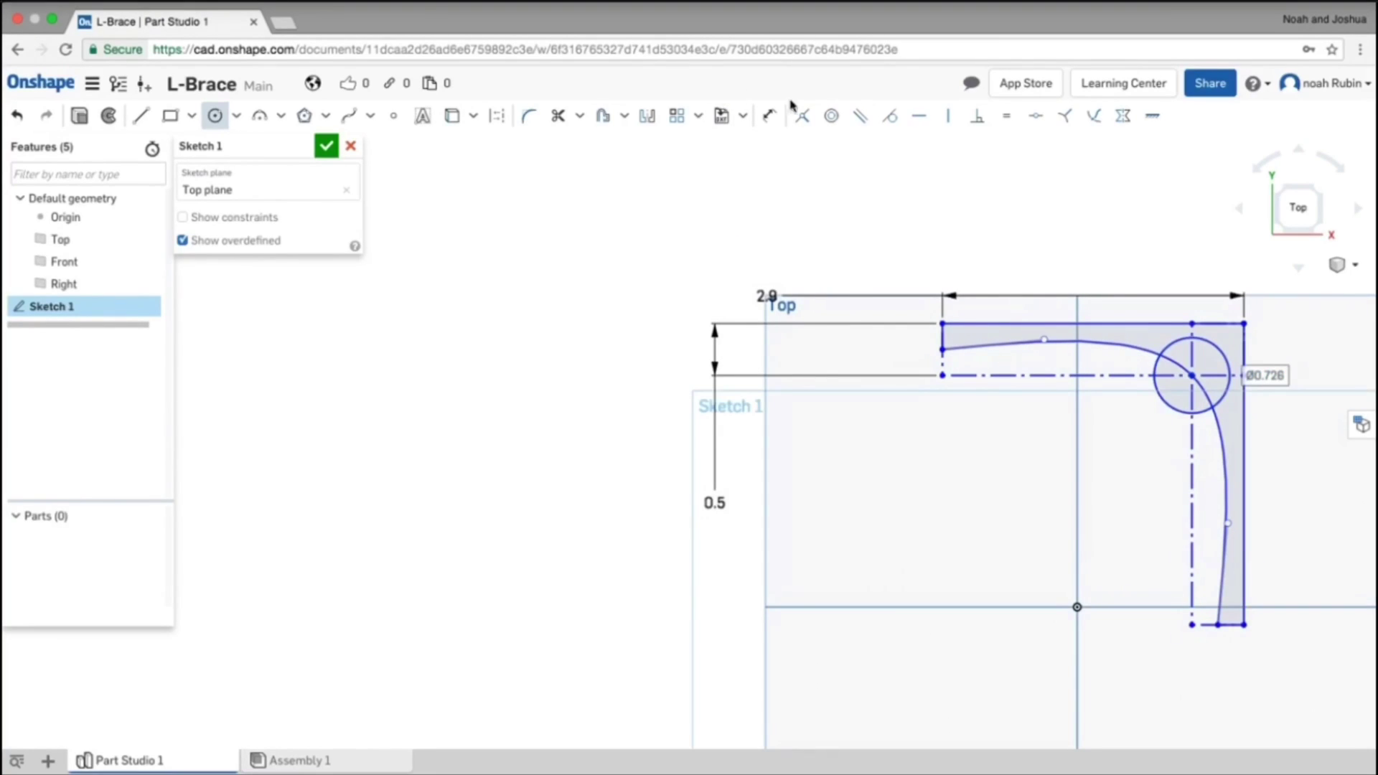
- Dimension the corner circle's diameter to 0.75 in
left_click(770, 116)
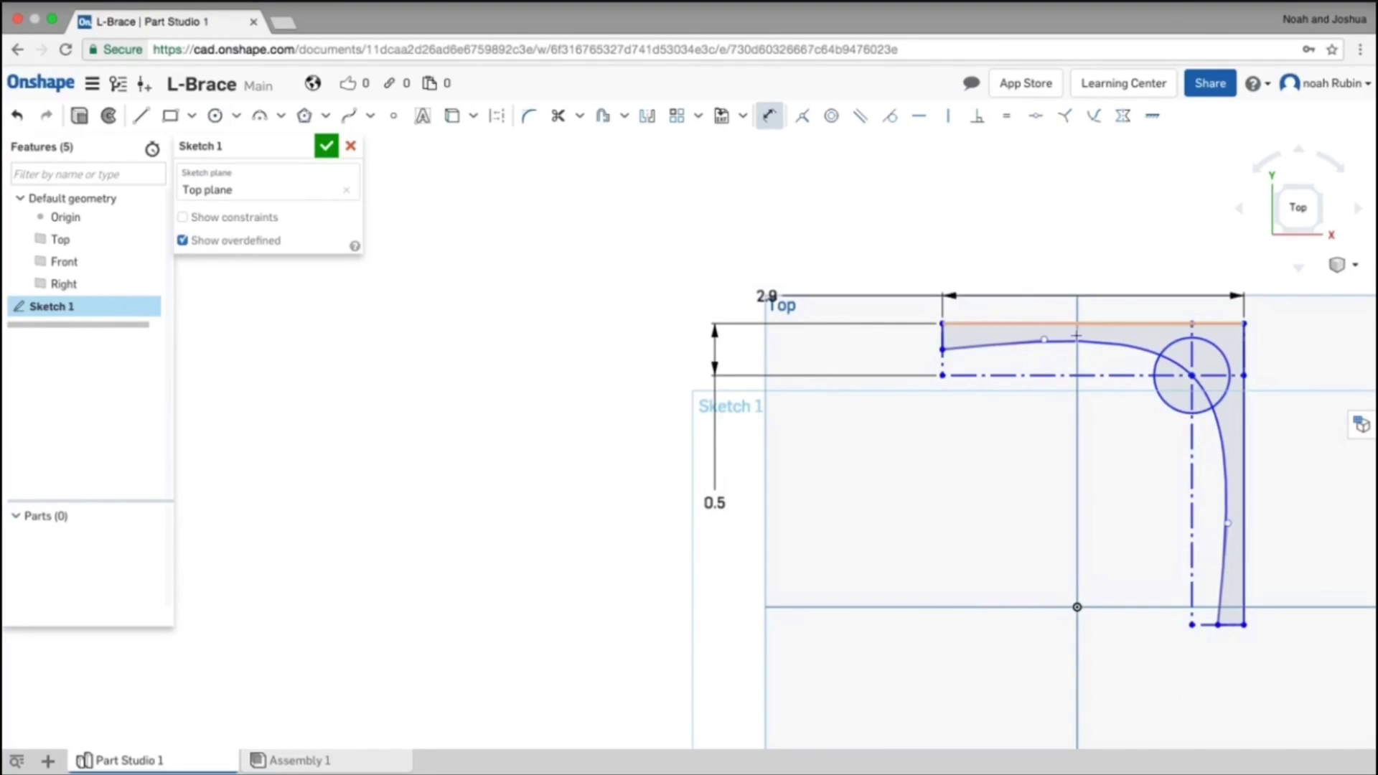
left_click(1168, 345)
left_click(1096, 243)
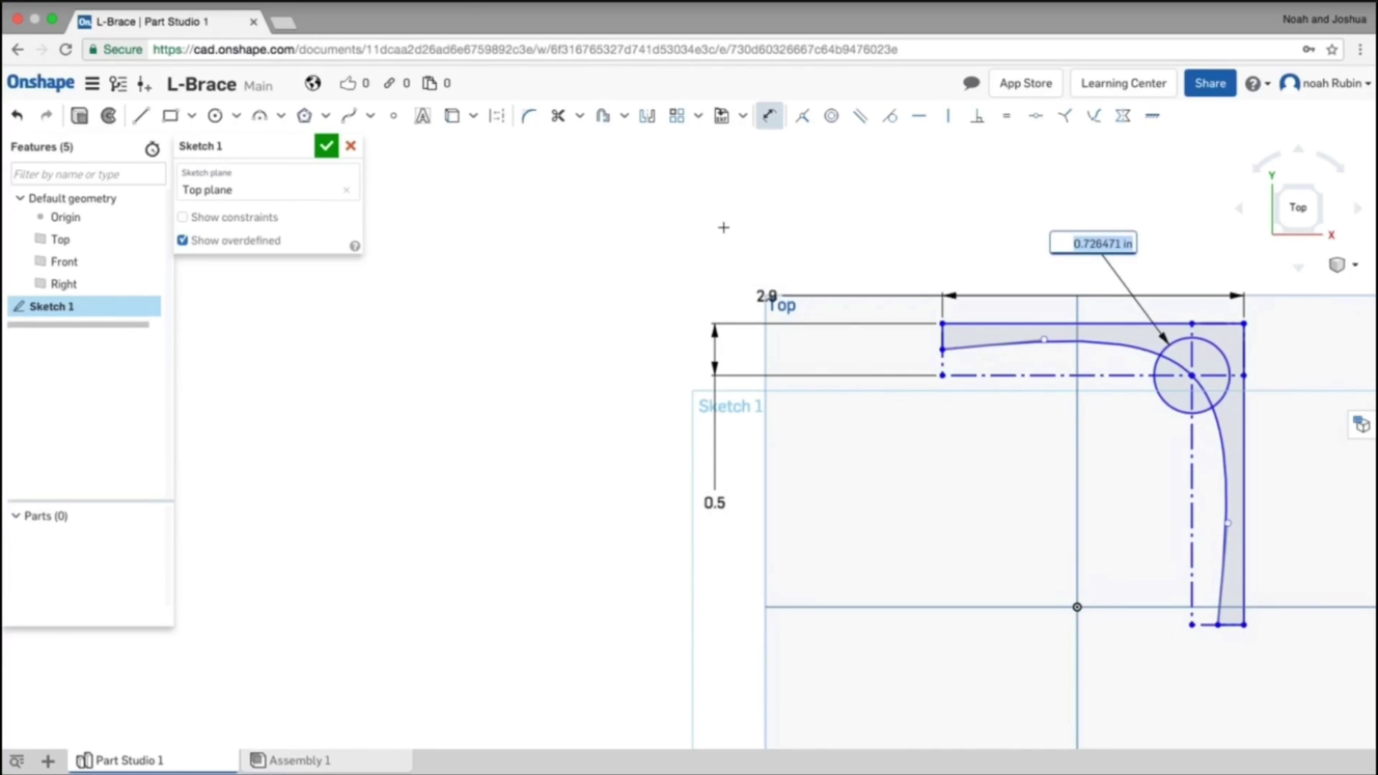
key("BackSpace")
type(".75")
key("Return")
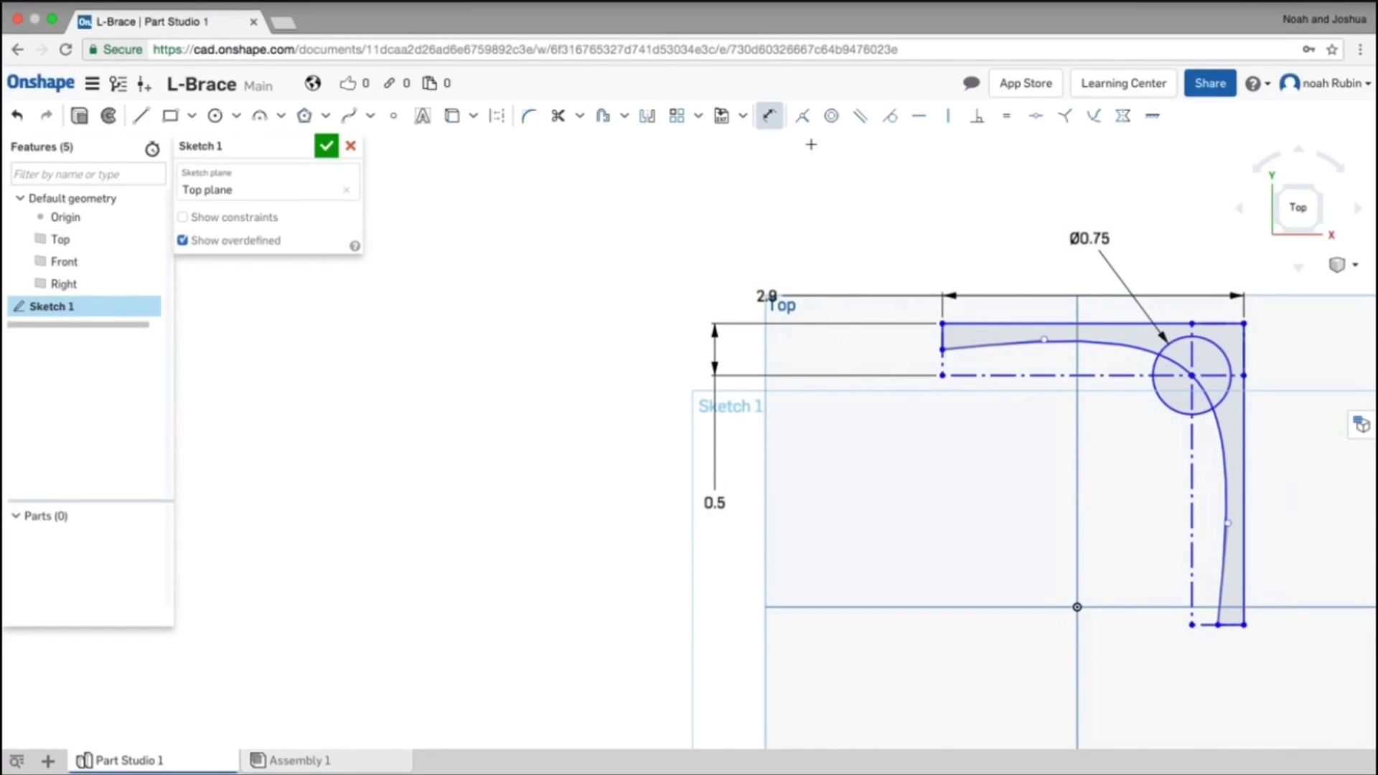
- Trim the circle's two upper arcs on the outer-corner side and place a point at its lower crossing with the spline
left_click(564, 120)
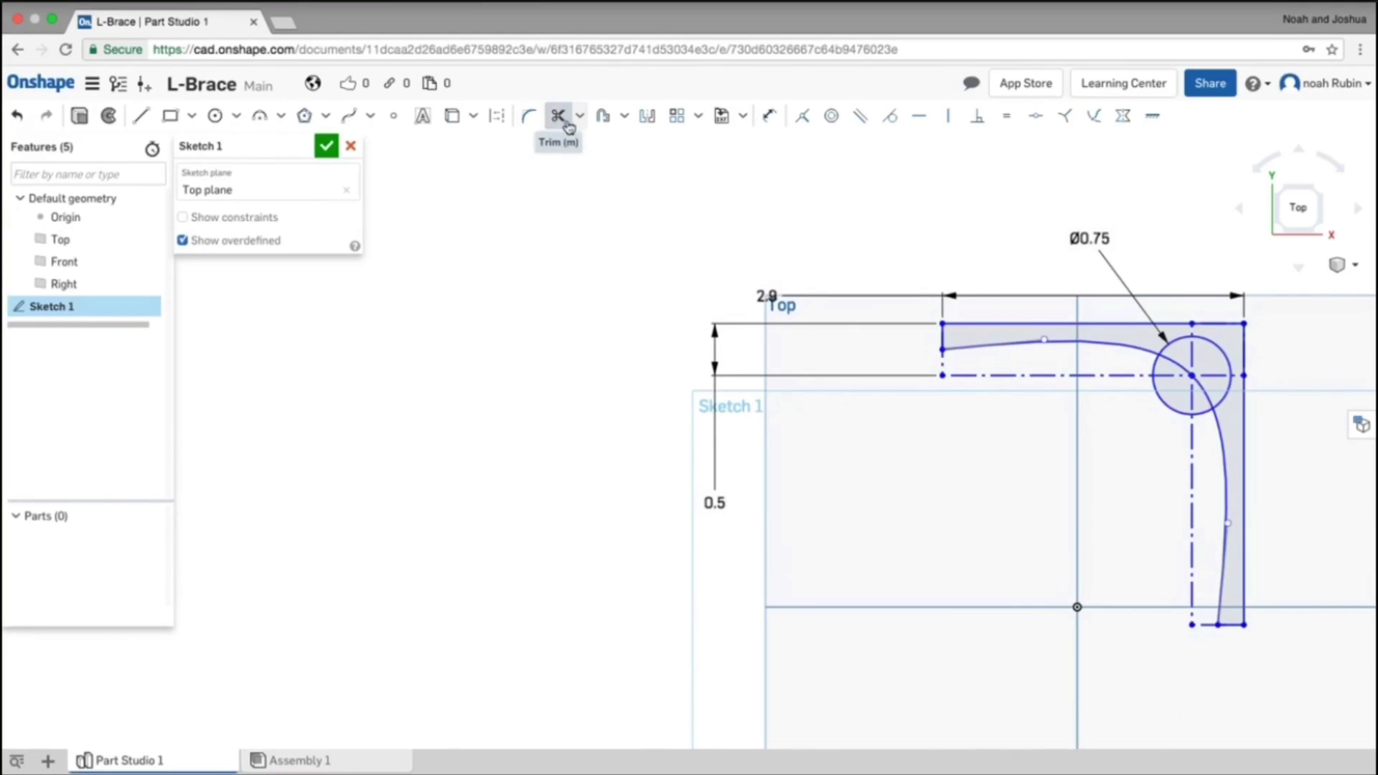
left_click(1175, 343)
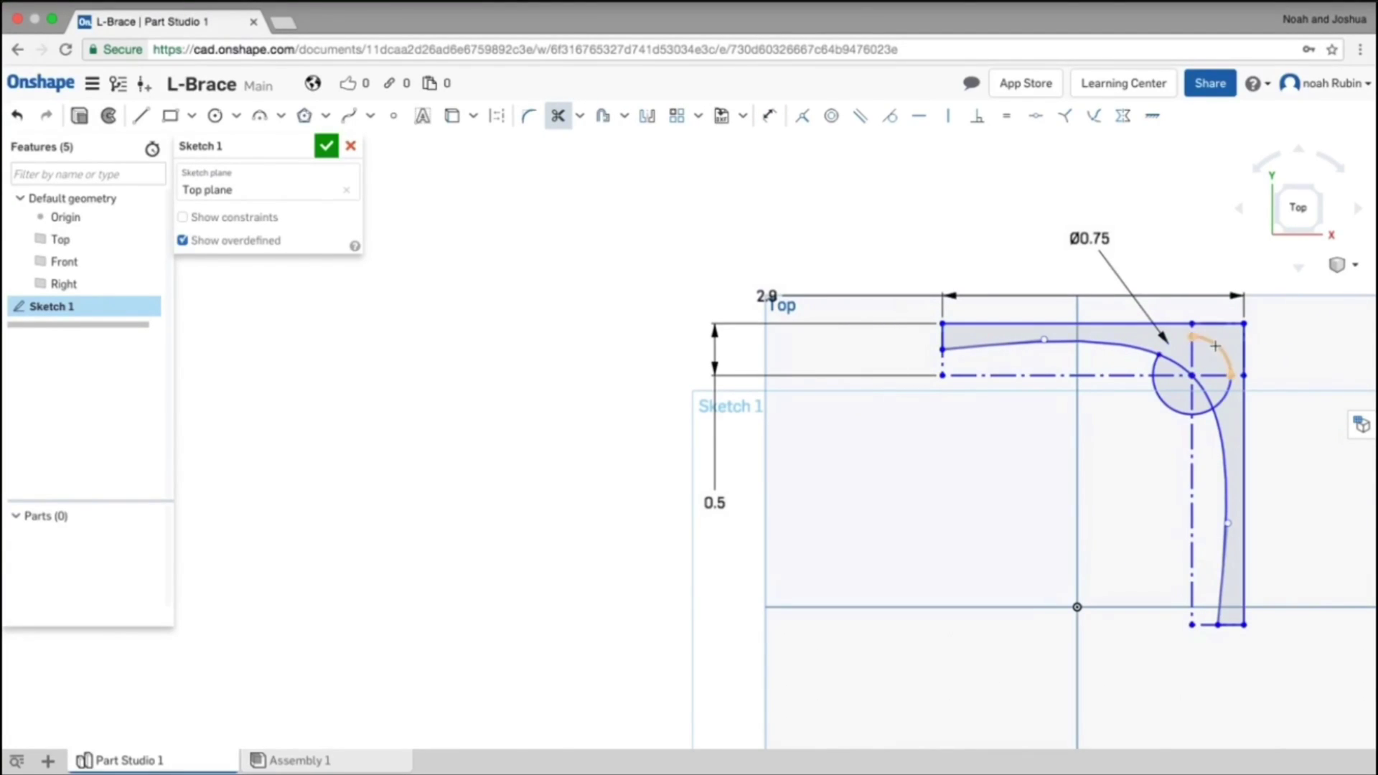
left_click(1221, 352)
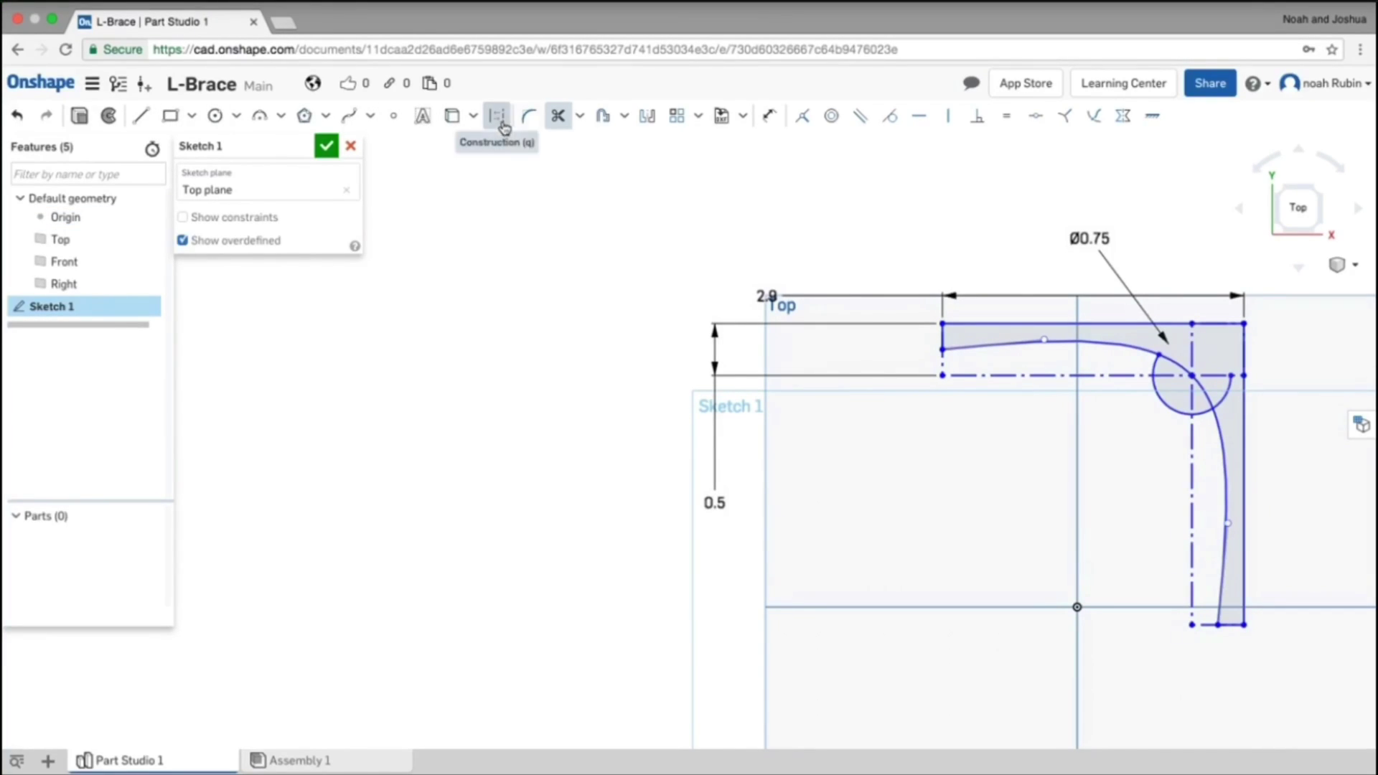
key("Escape")
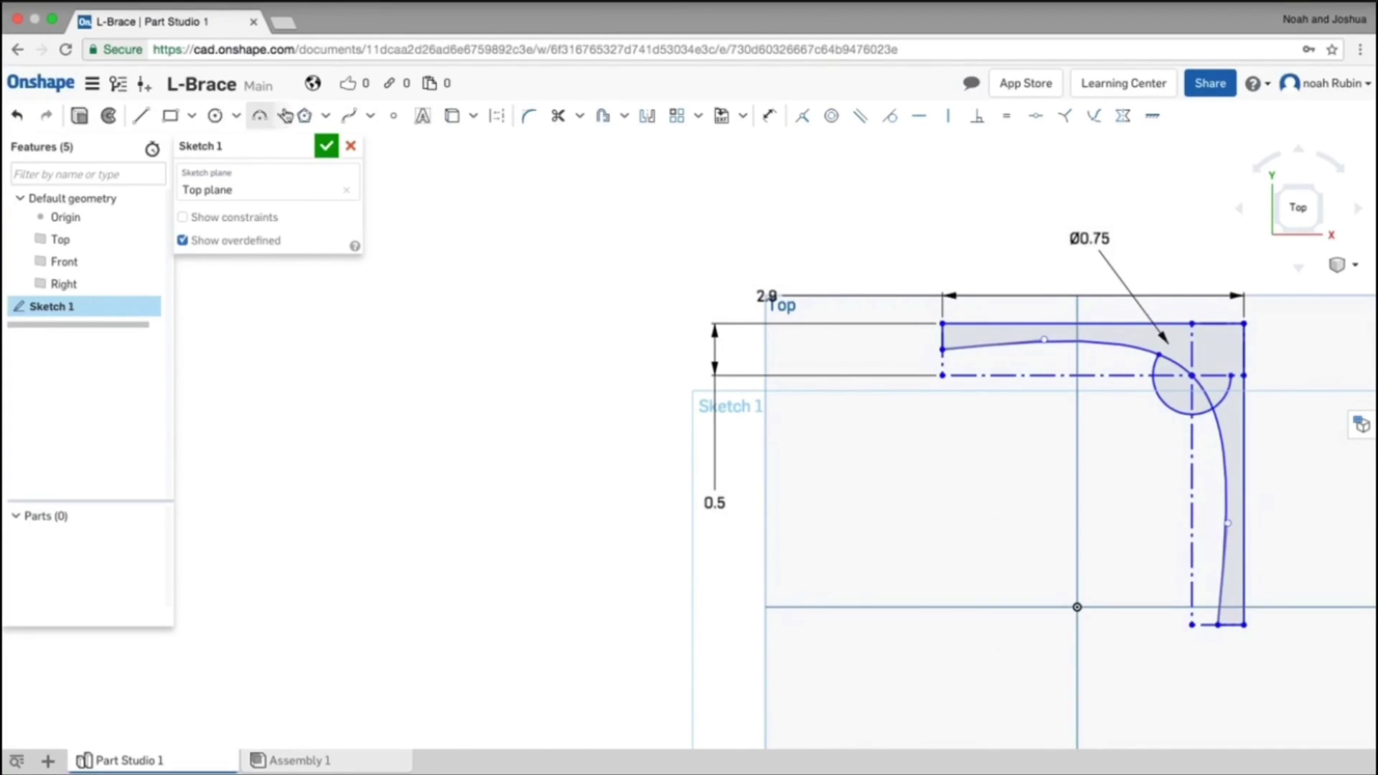
left_click(394, 115)
- Try converting the remaining corner arc to construction geometry, and switch it back to regular geometry
left_click(500, 117)
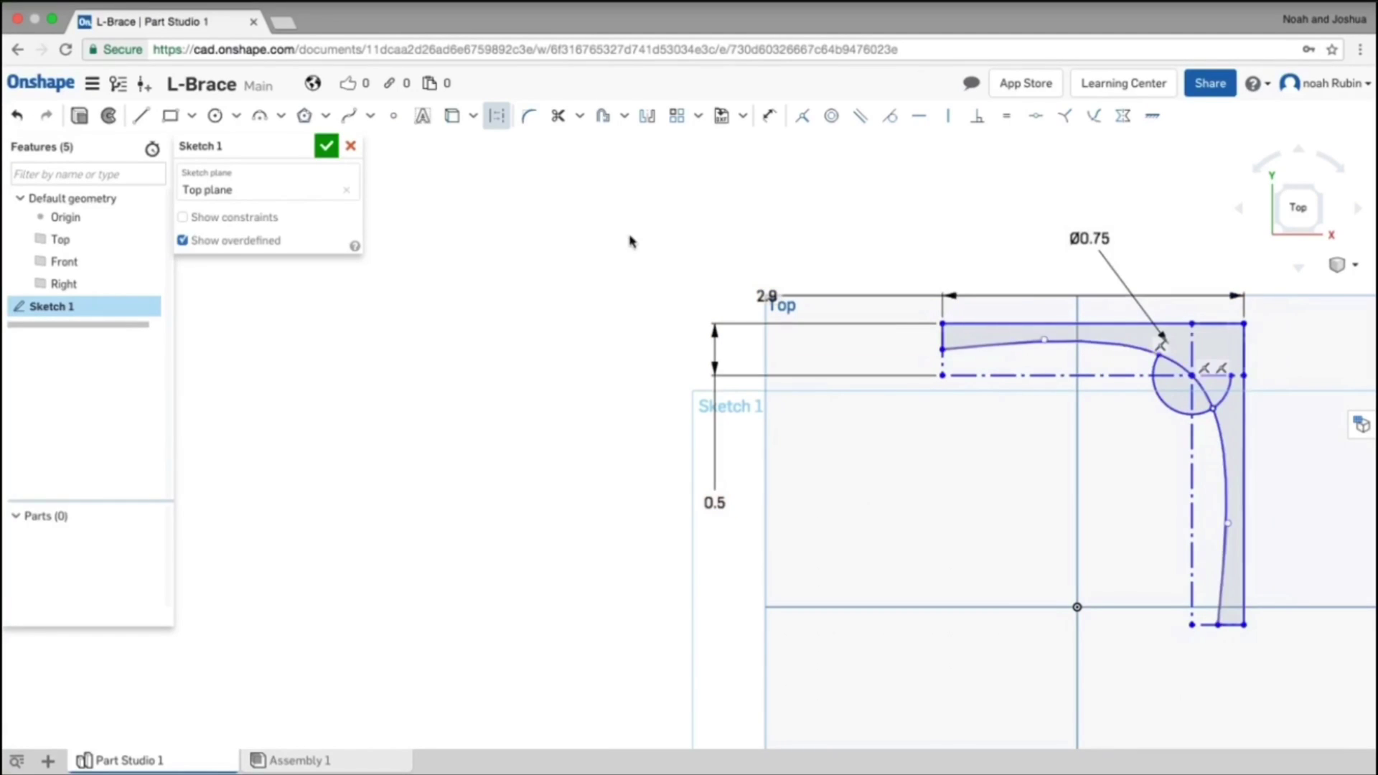
left_click(1224, 402)
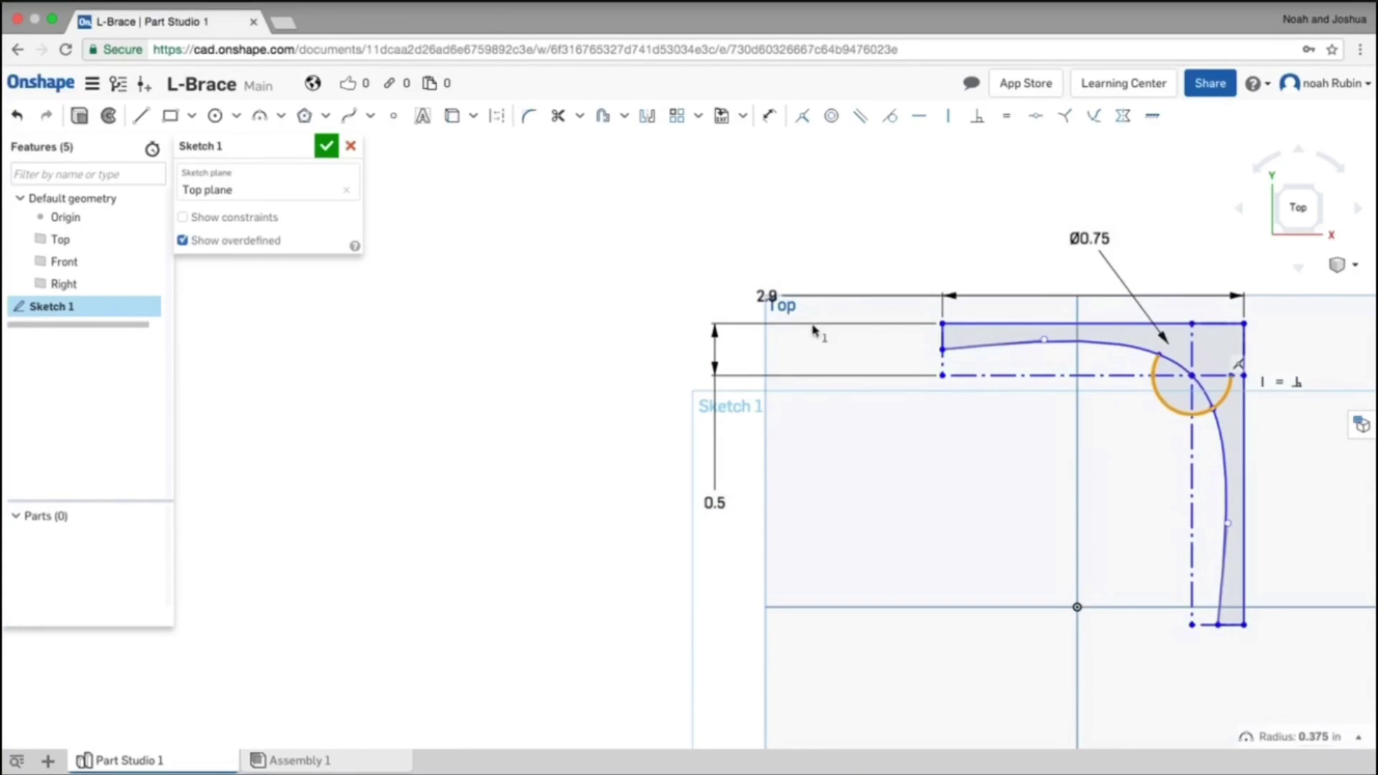
left_click(496, 116)
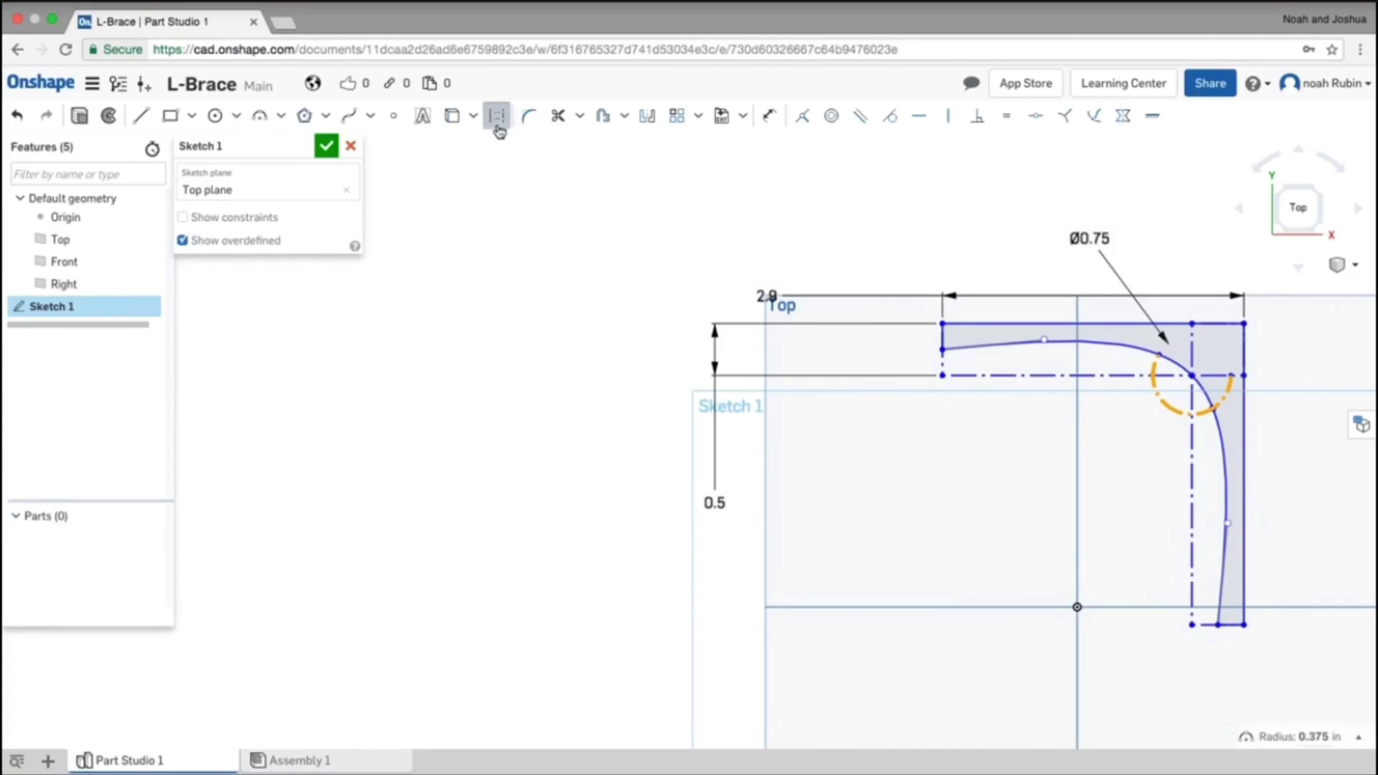
left_click(496, 117)
- Trim the leftover arc beyond the spline's lower crossing and both spline segments inside the circle
left_click(559, 115)
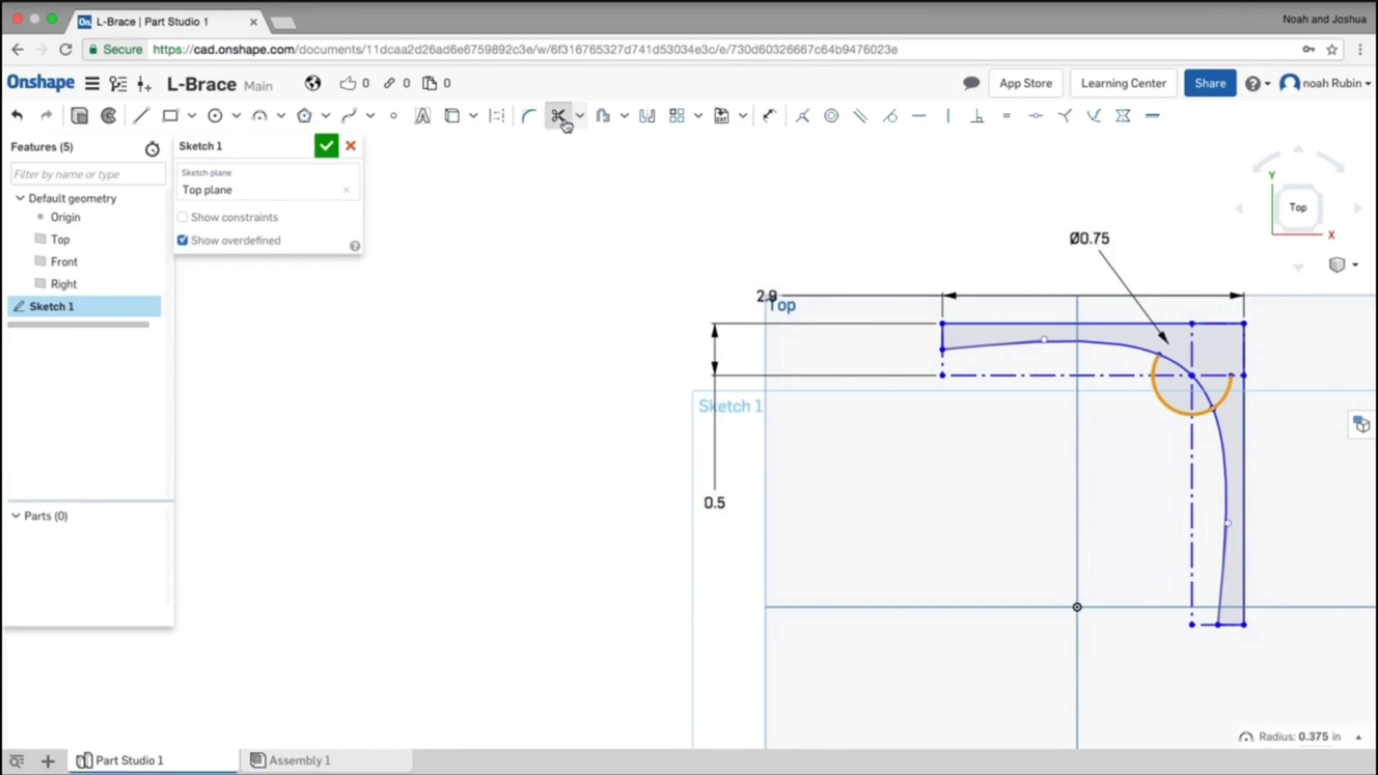
left_click(1244, 393)
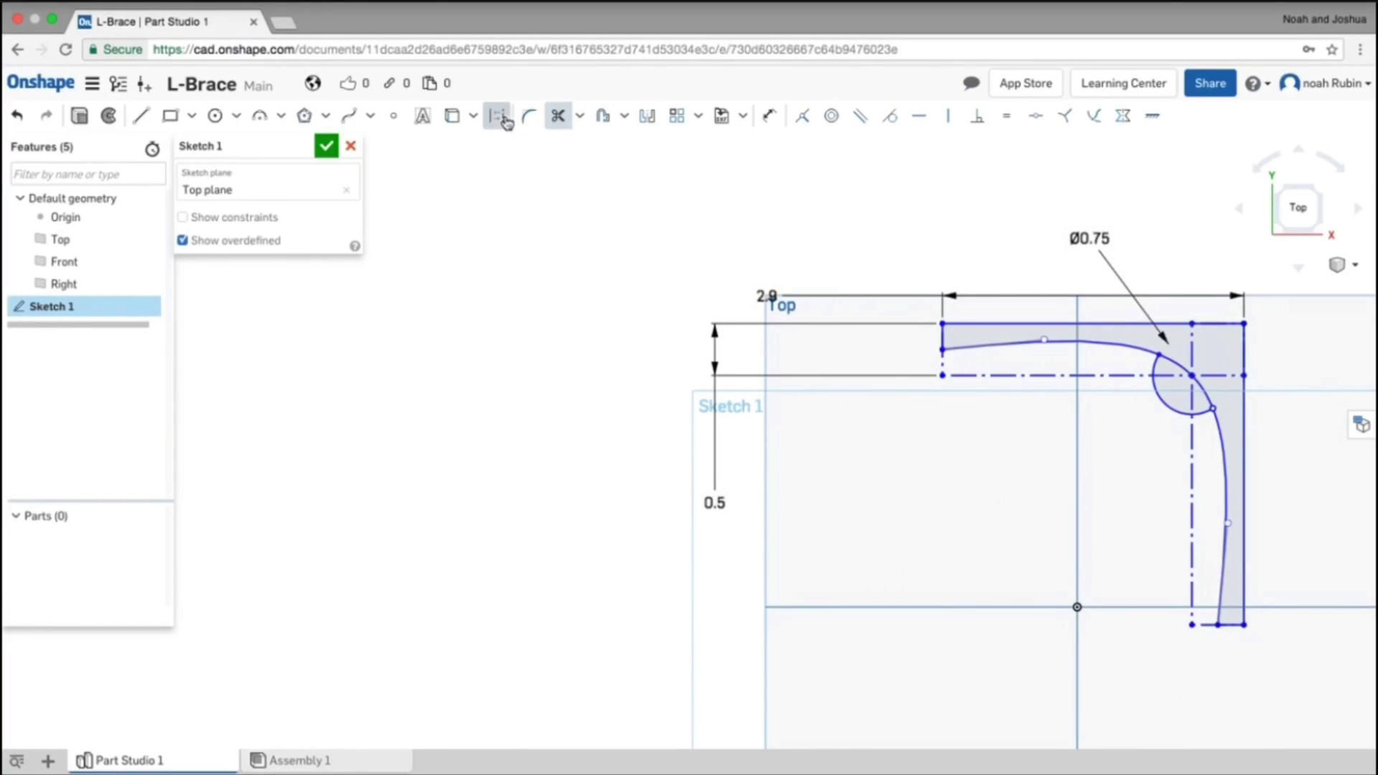
left_click(559, 115)
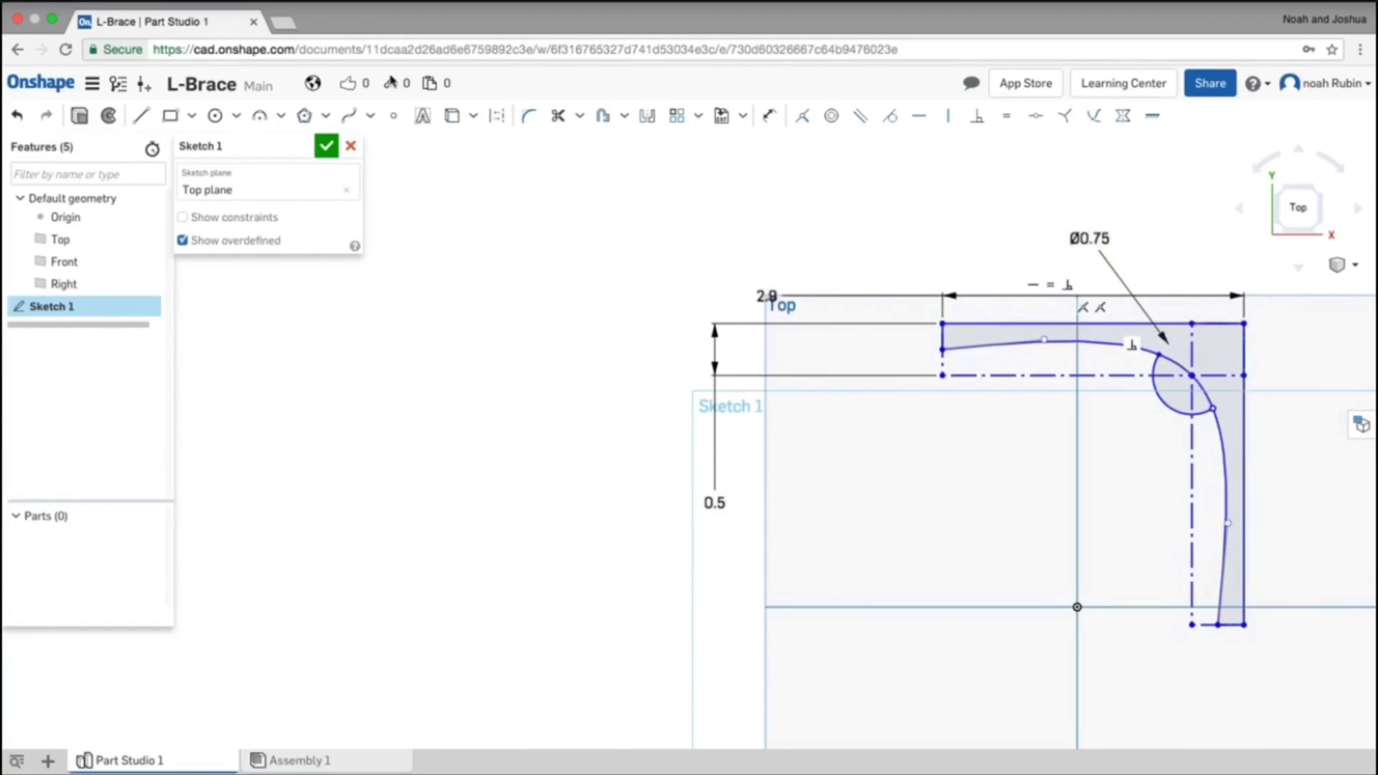
left_click(497, 115)
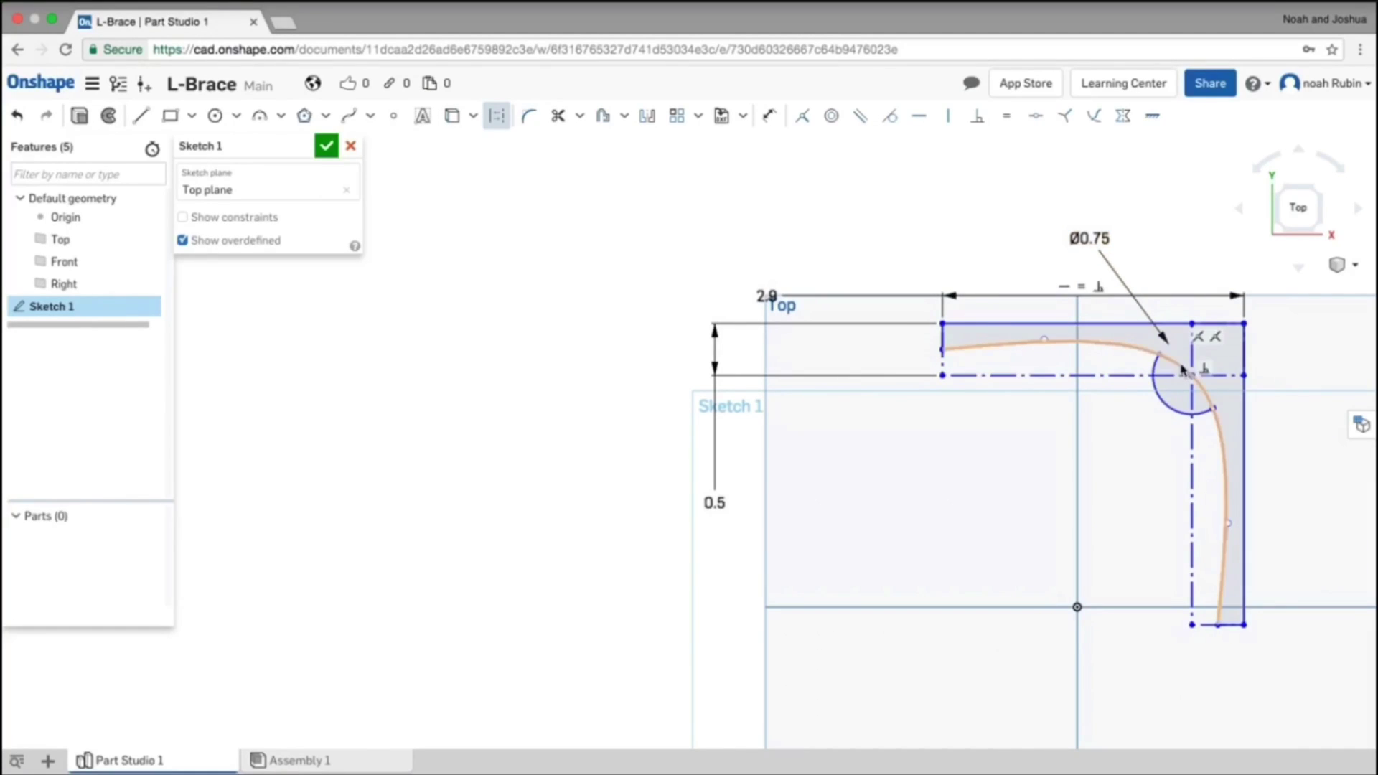
left_click(558, 115)
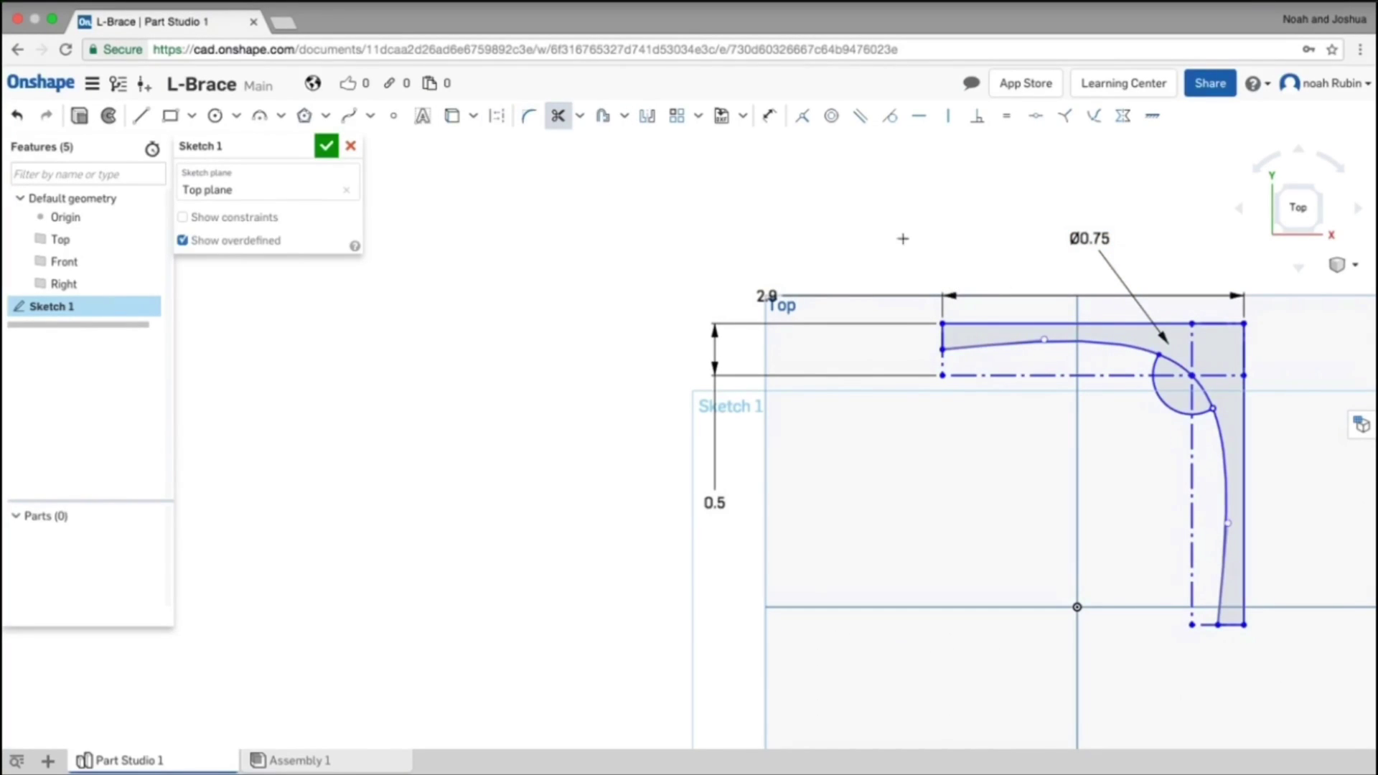
left_click(1176, 363)
left_click(1203, 393)
key("f")
scroll(878, 363, "up", 3)
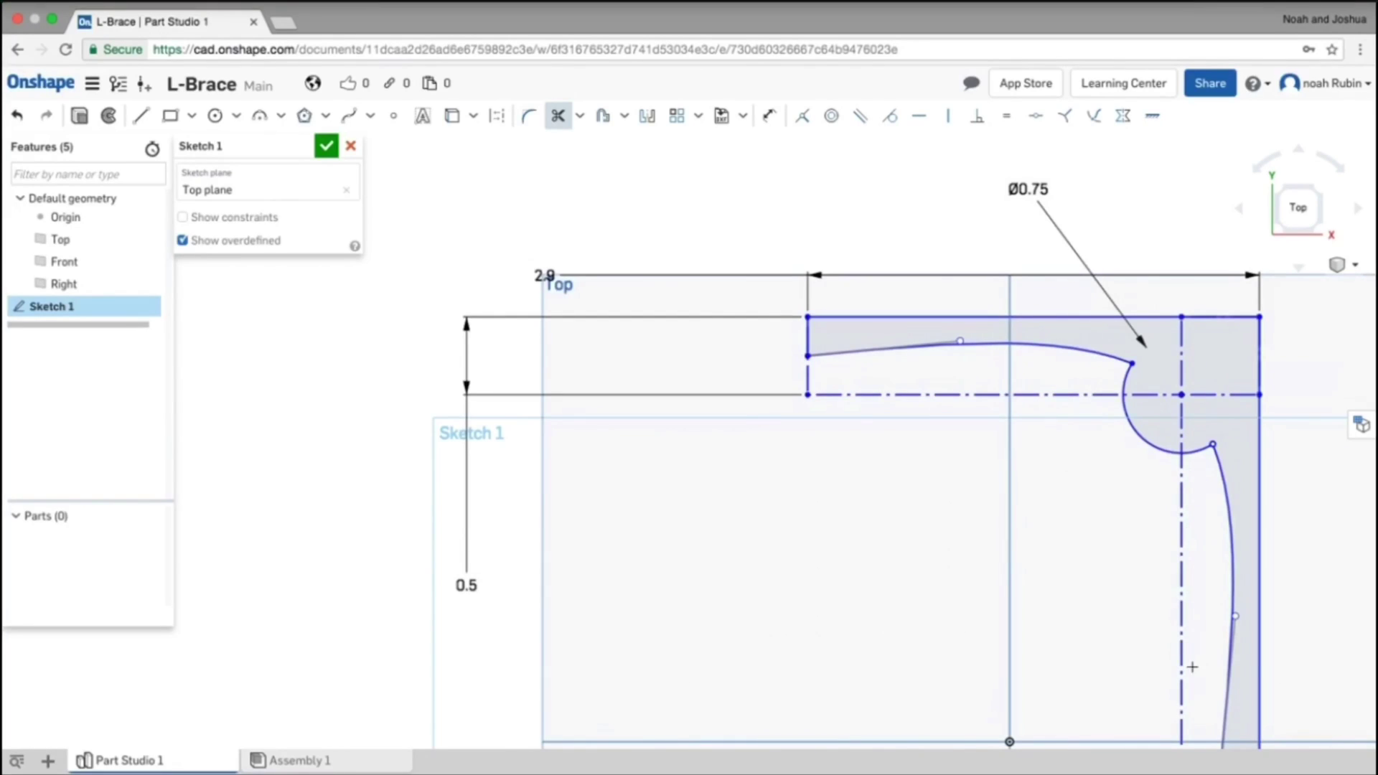
scroll(1148, 503, "down", 2)
middle_click_drag(1120, 471, 940, 431)
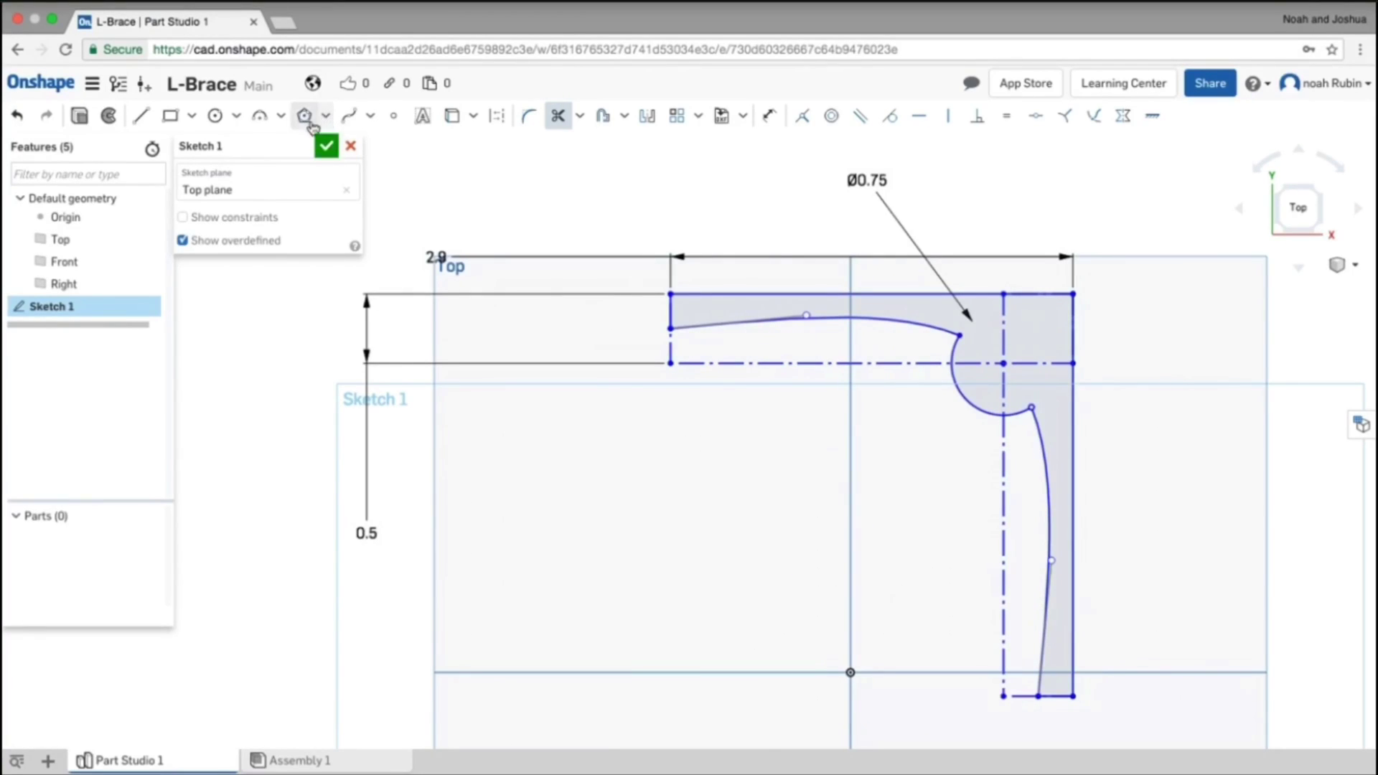
left_click(422, 116)
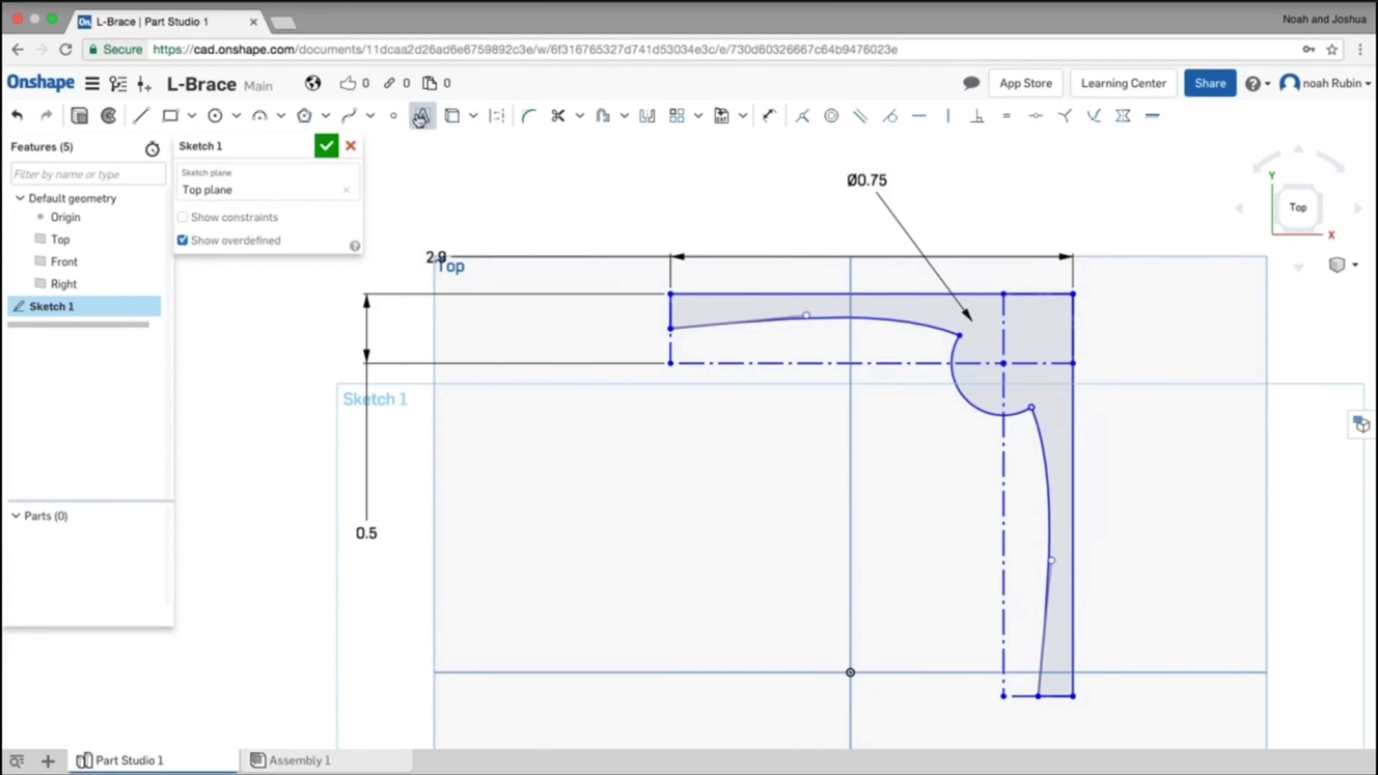
left_click(423, 116)
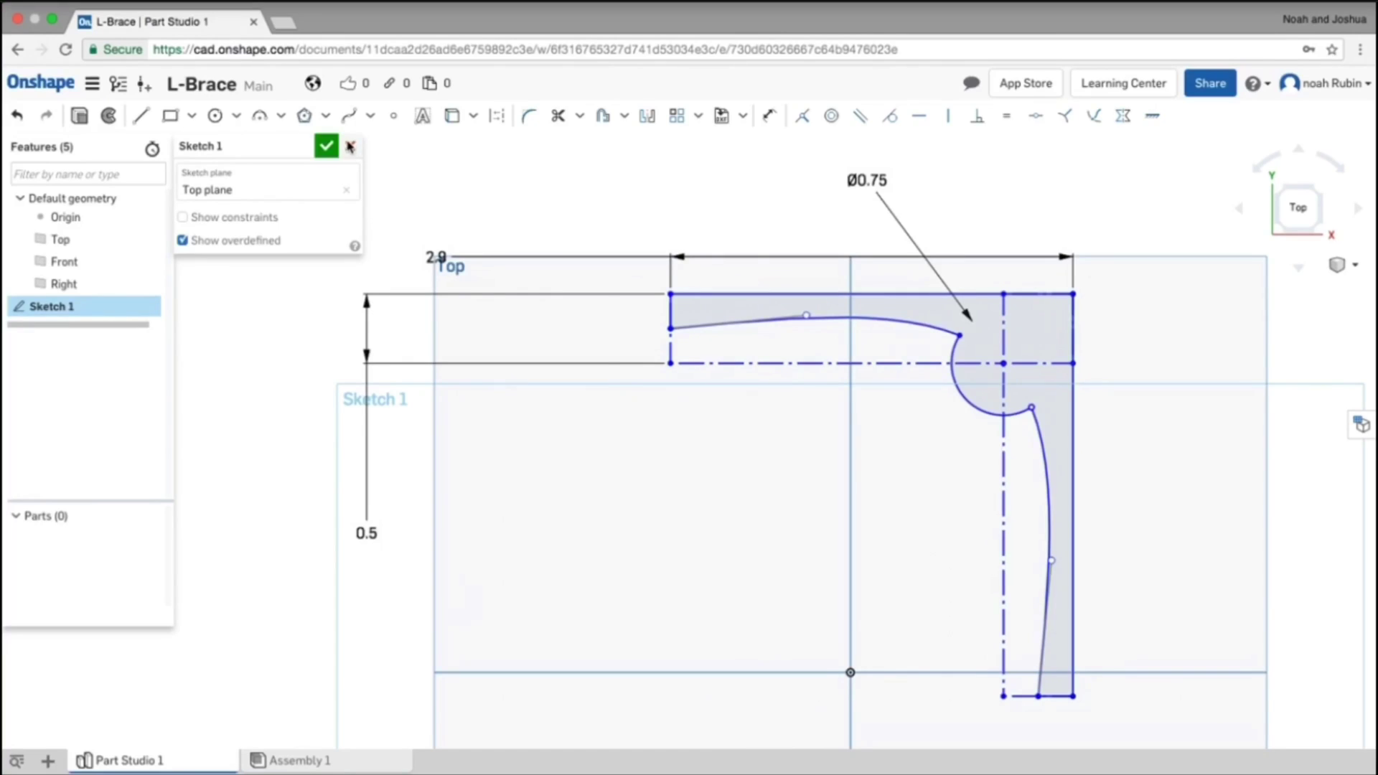
- Finish the sketch and extrude the L-brace profile as a new solid with a blind depth of 1 in
left_click(326, 147)
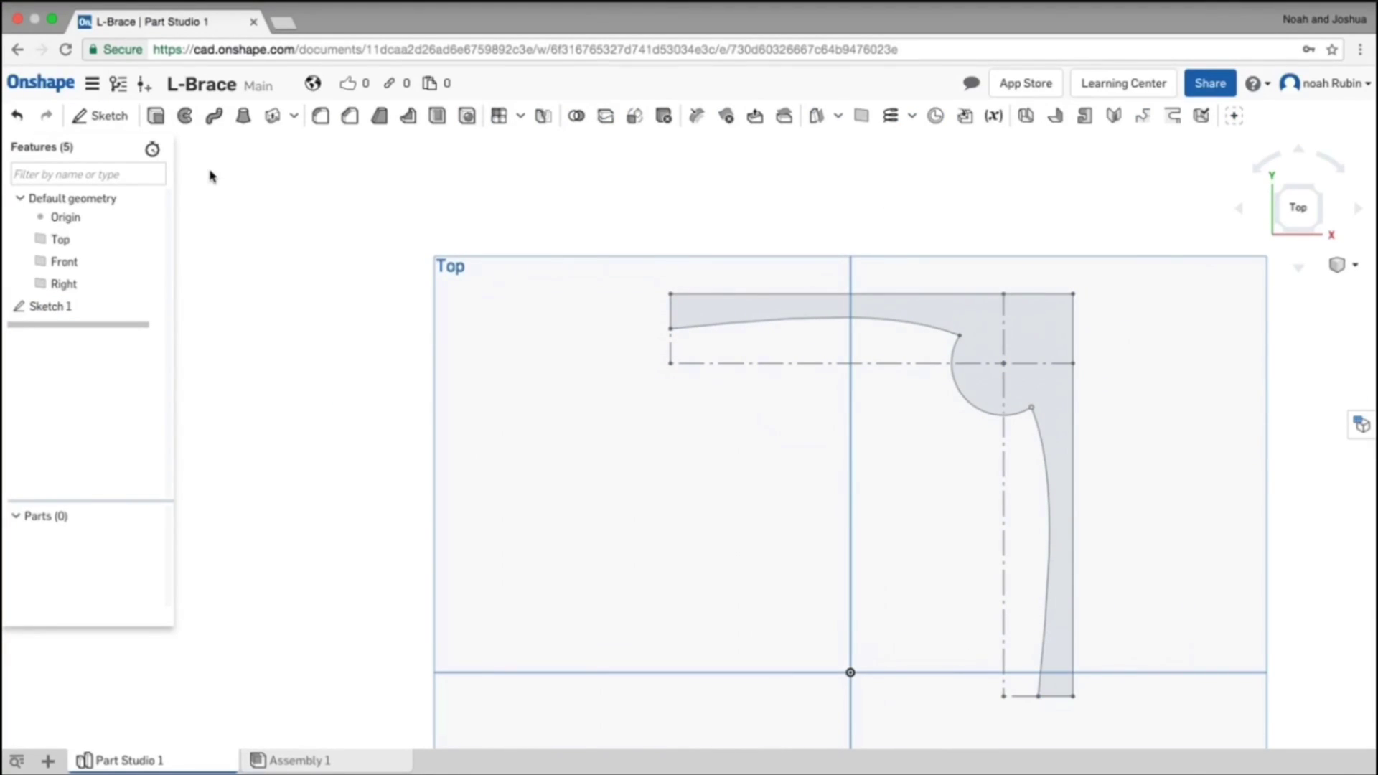
left_click(158, 119)
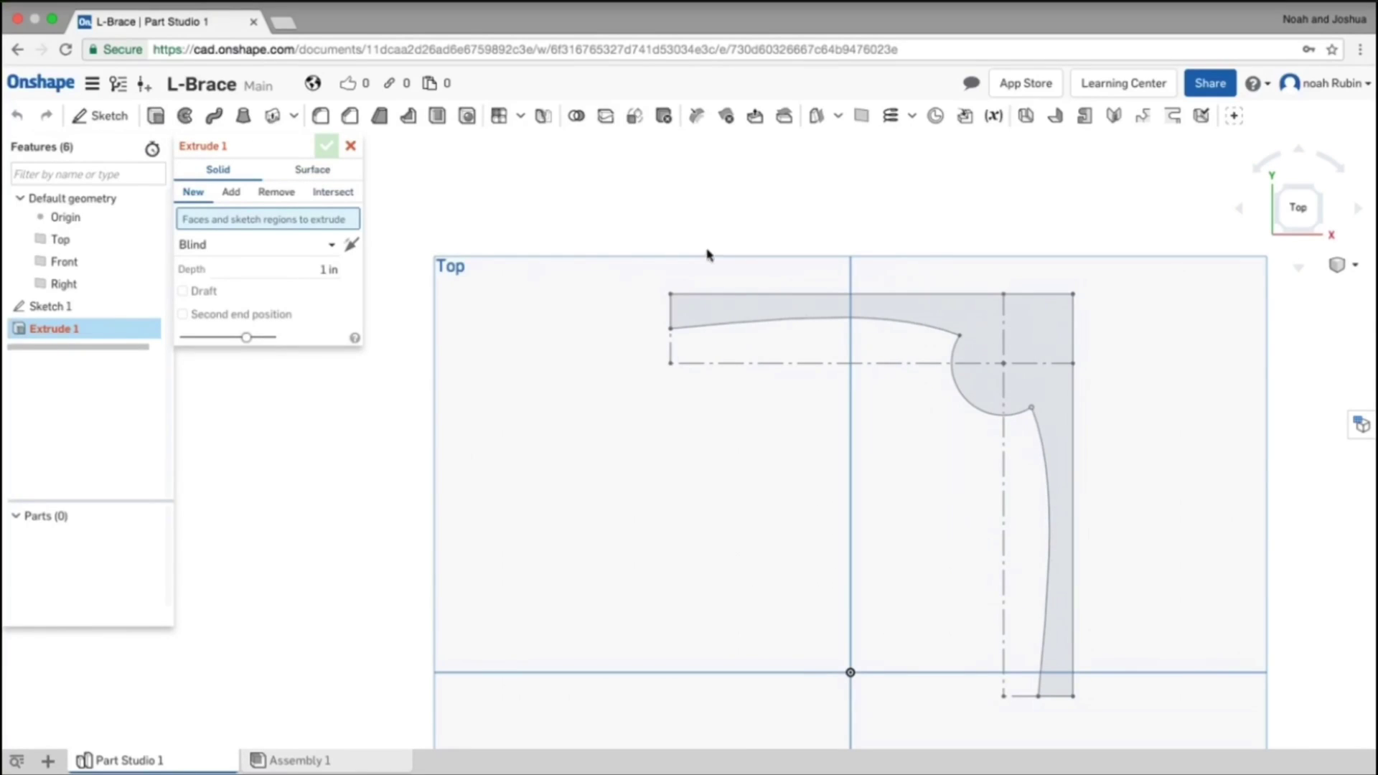
left_click(709, 310)
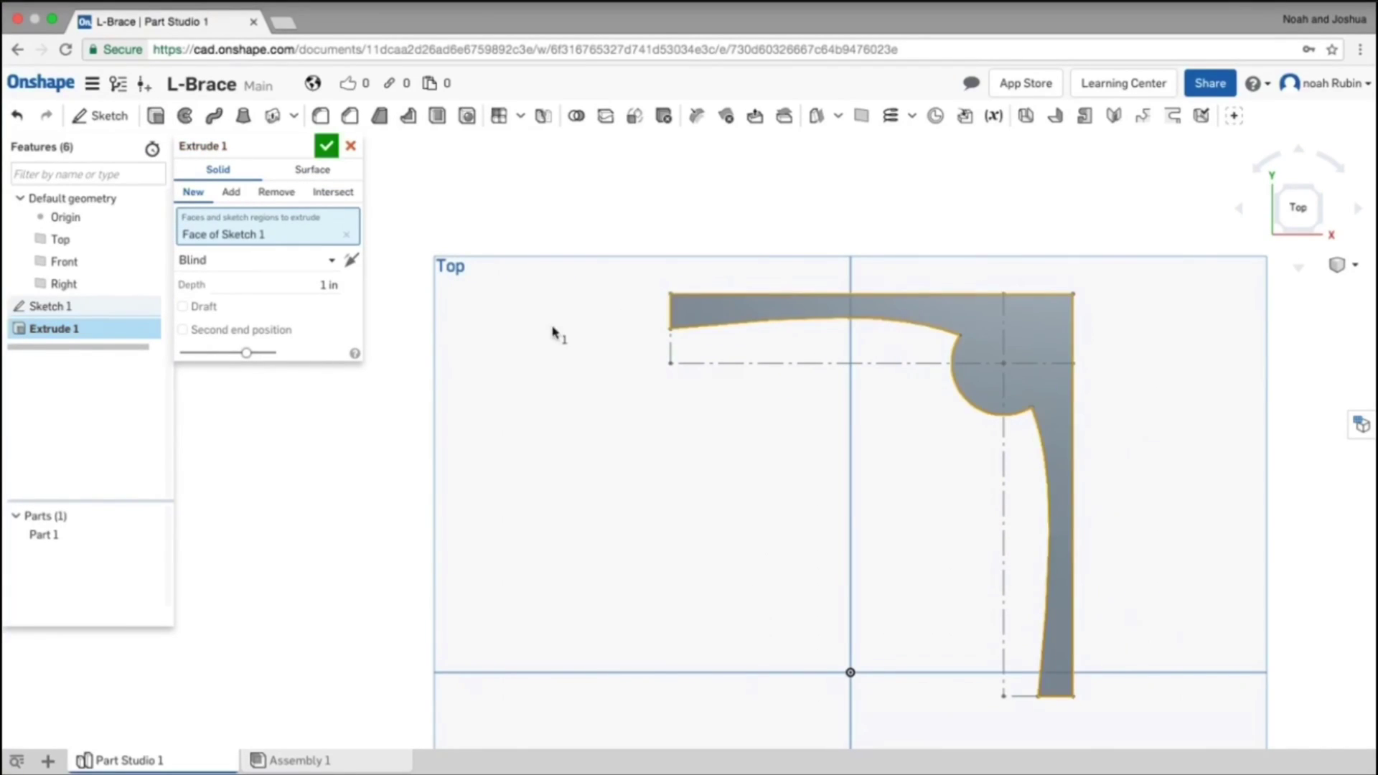
mouse_move(553, 332)
right_mouse_down()
mouse_move(579, 394)
mouse_move(664, 353)
mouse_move(667, 393)
mouse_move(646, 385)
mouse_move(795, 333)
mouse_move(655, 320)
mouse_move(639, 357)
mouse_move(653, 314)
right_mouse_up()
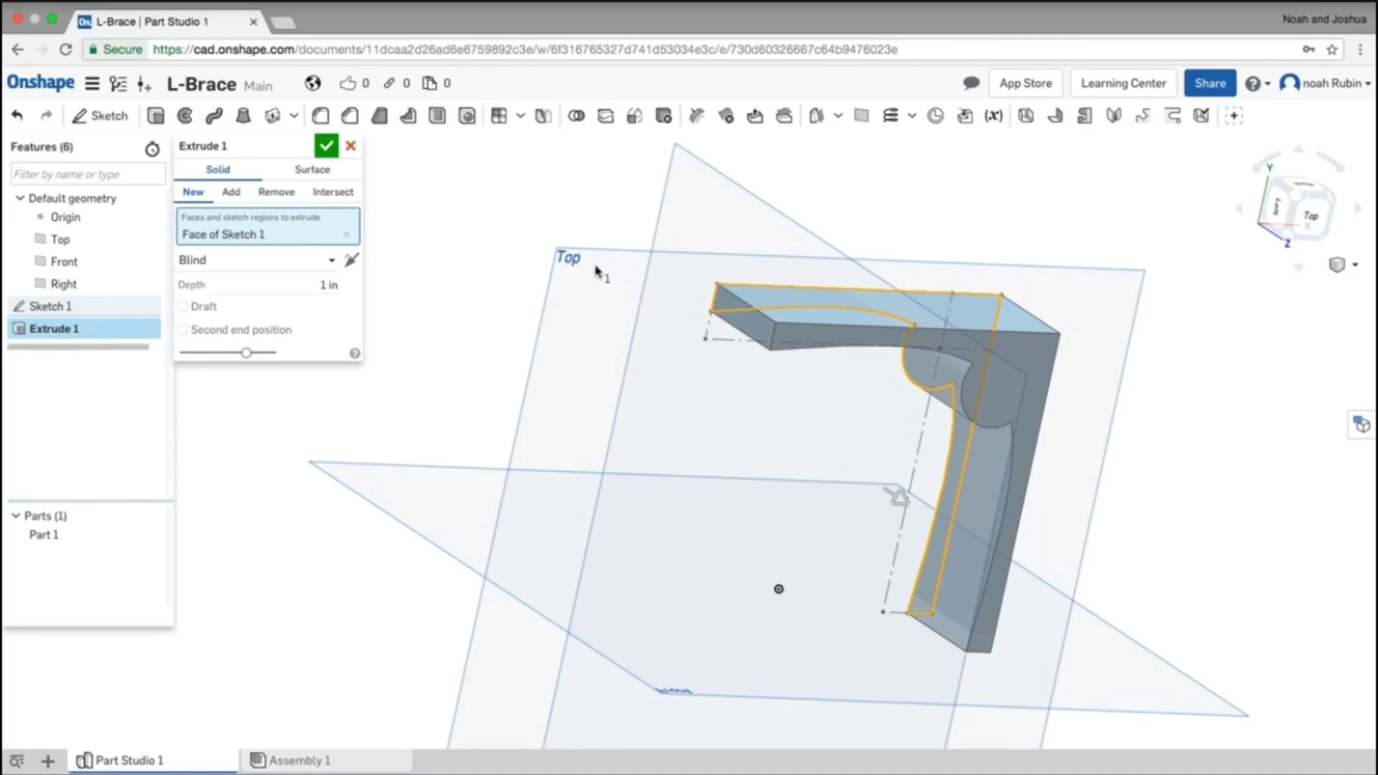
right_click_drag(596, 271, 436, 282)
left_click(329, 147)
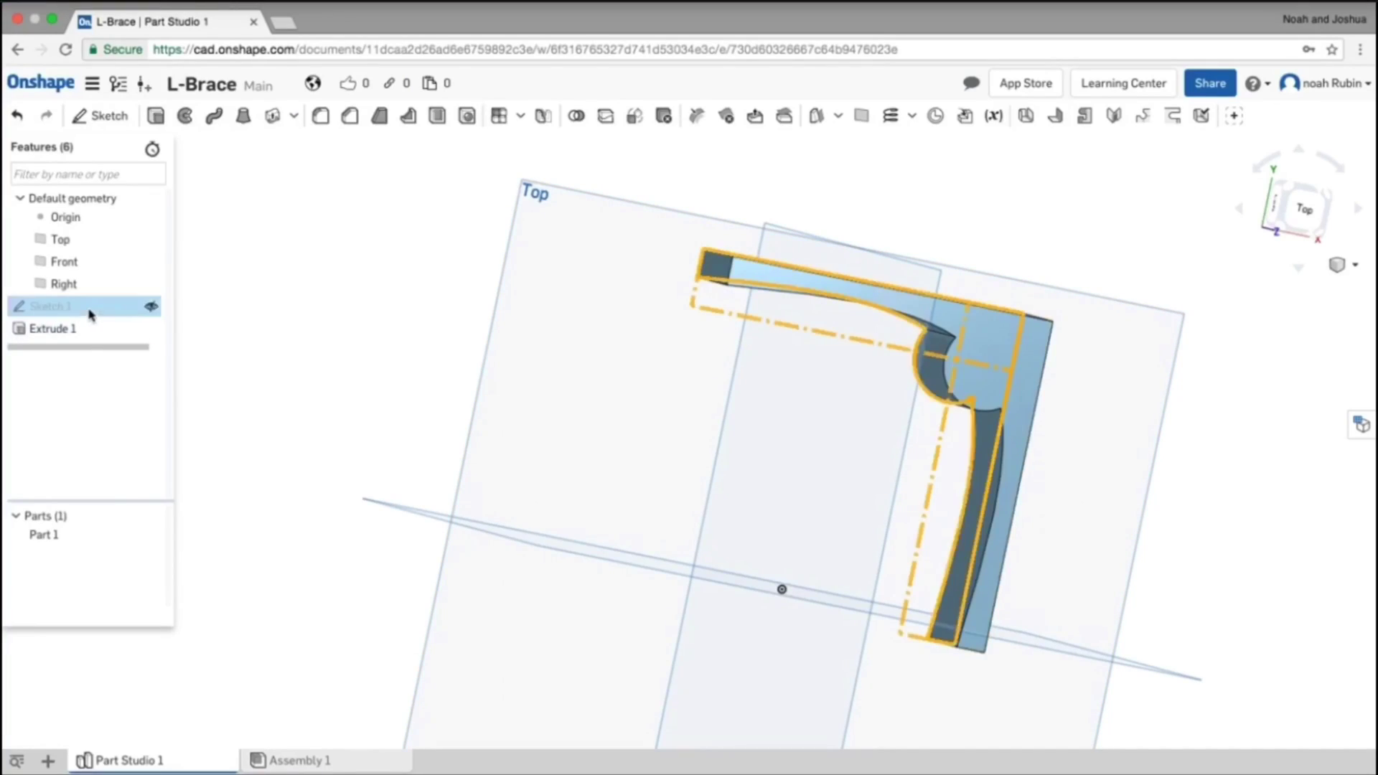
- Reopen the profile sketch and draw 0.25 in construction lines from the corner square's inner-side midpoint to its centre, then down to its lower side
double_click(90, 311)
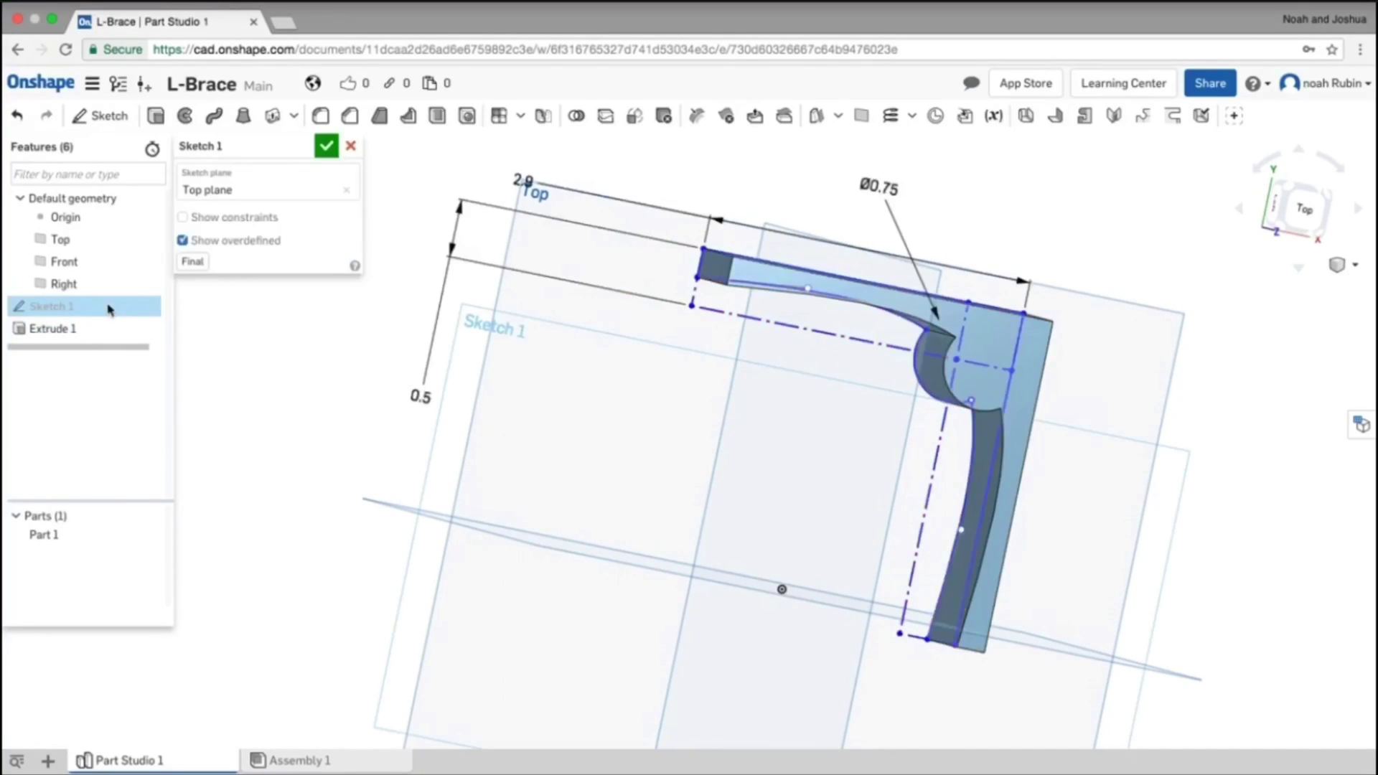
left_click(1305, 211)
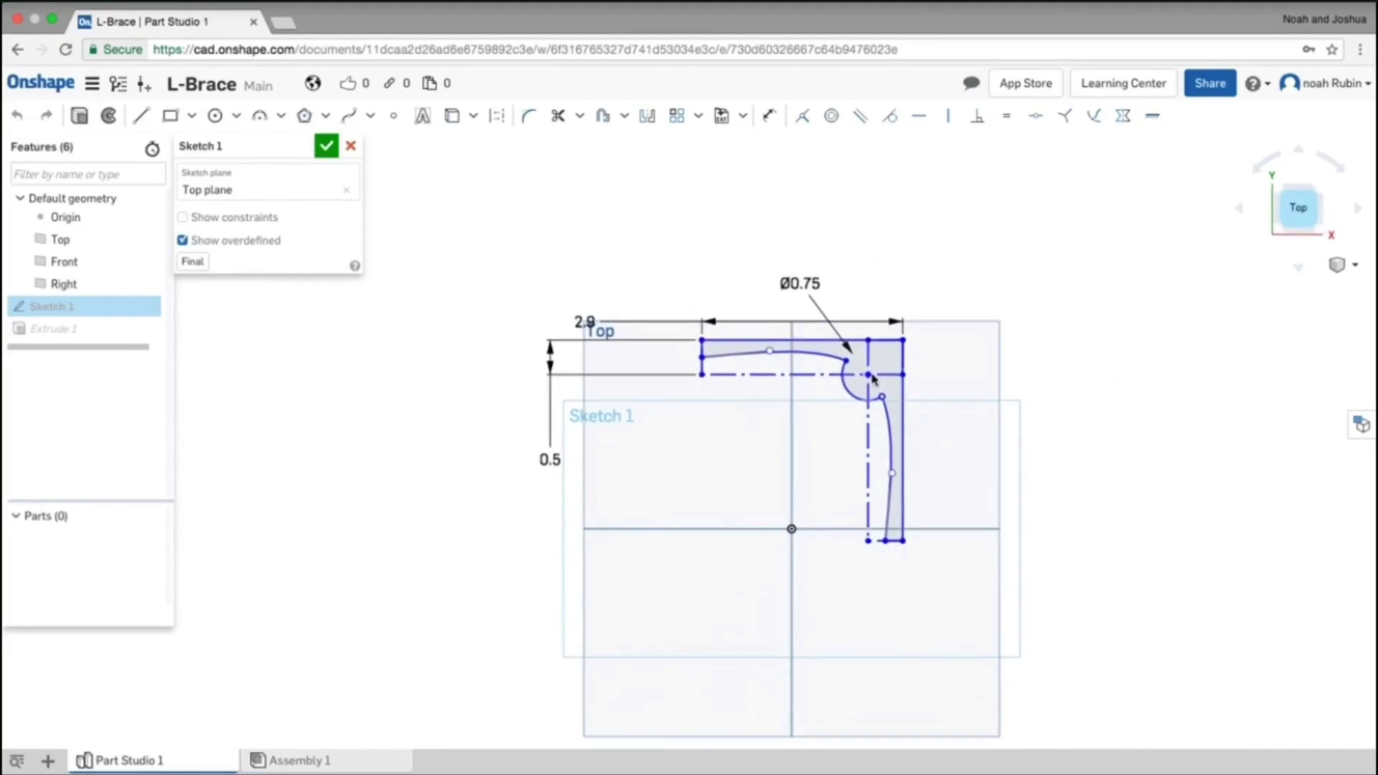
scroll(867, 361, "up", 5)
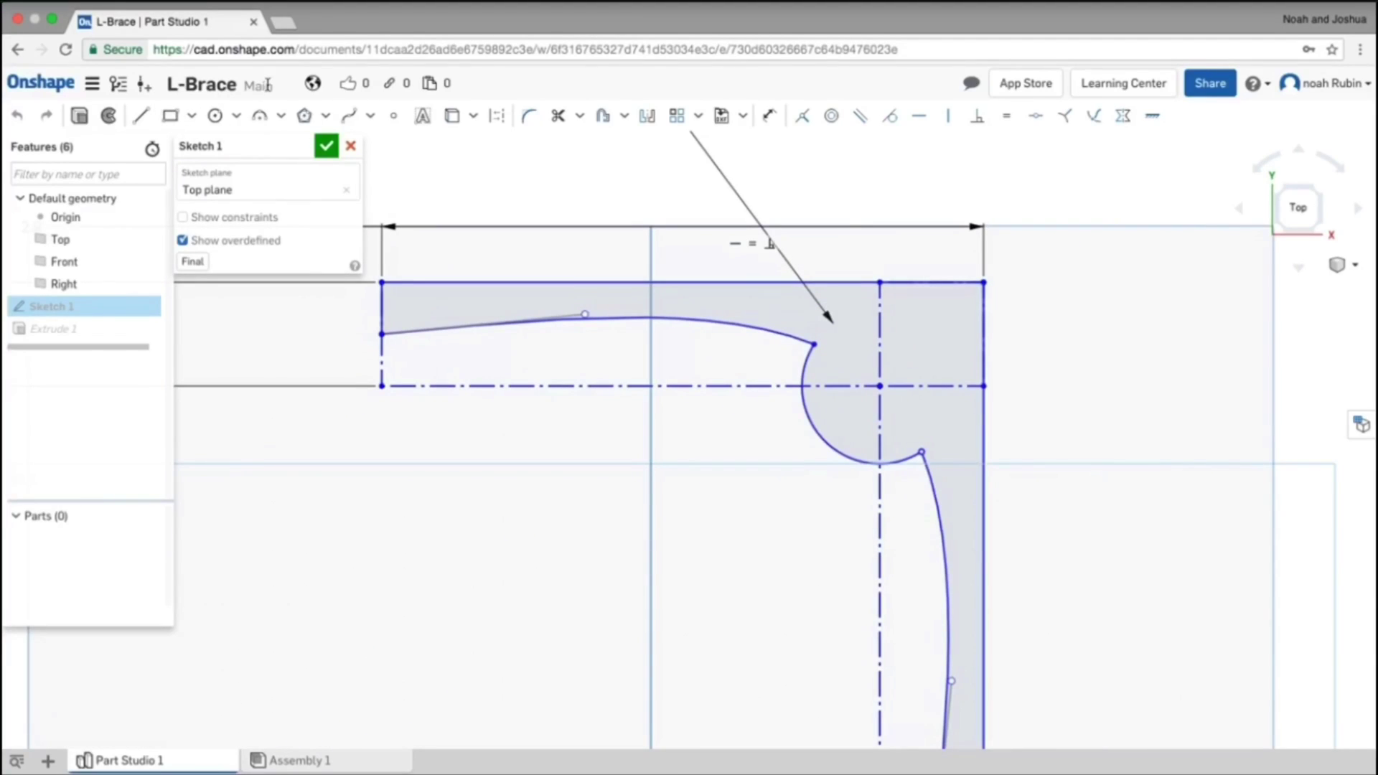
left_click(304, 116)
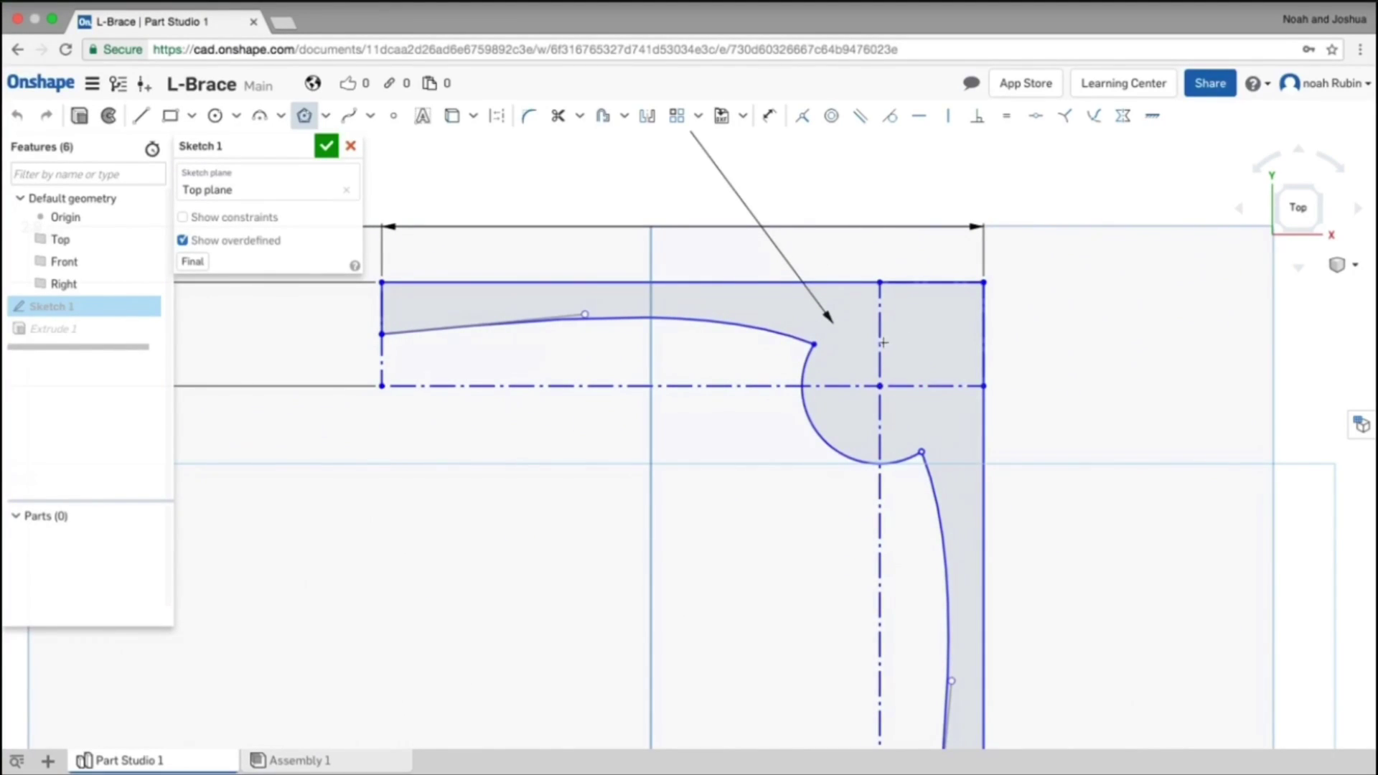
left_click(141, 116)
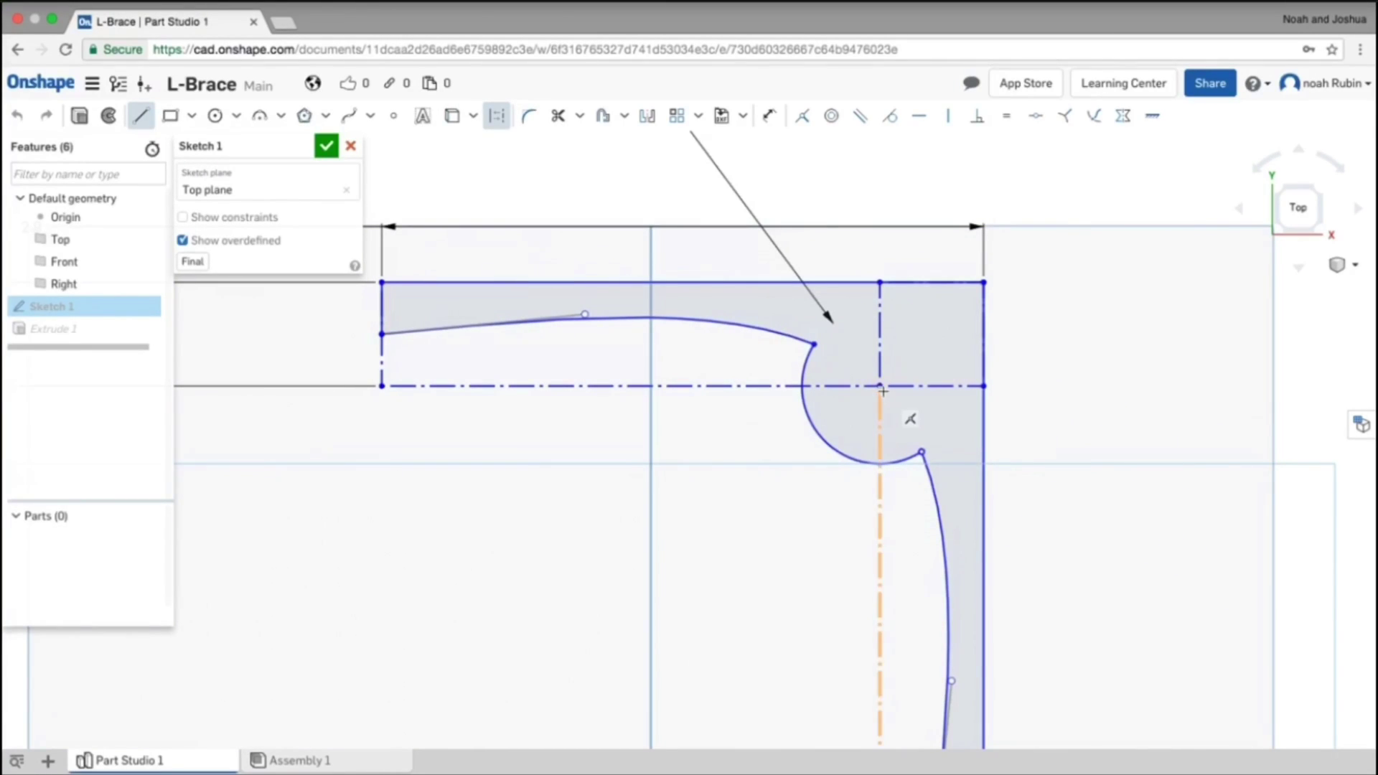
left_click(879, 335)
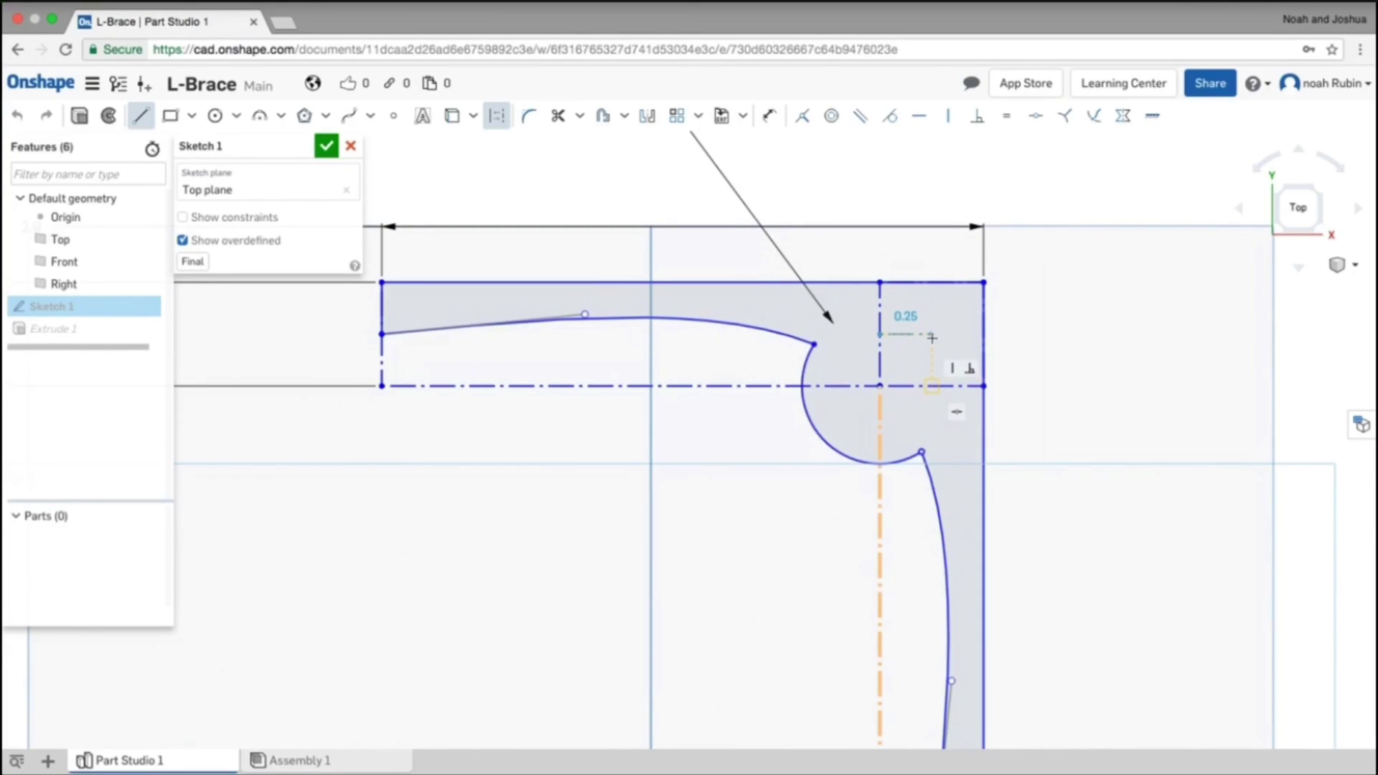
left_click(932, 335)
left_click(932, 386)
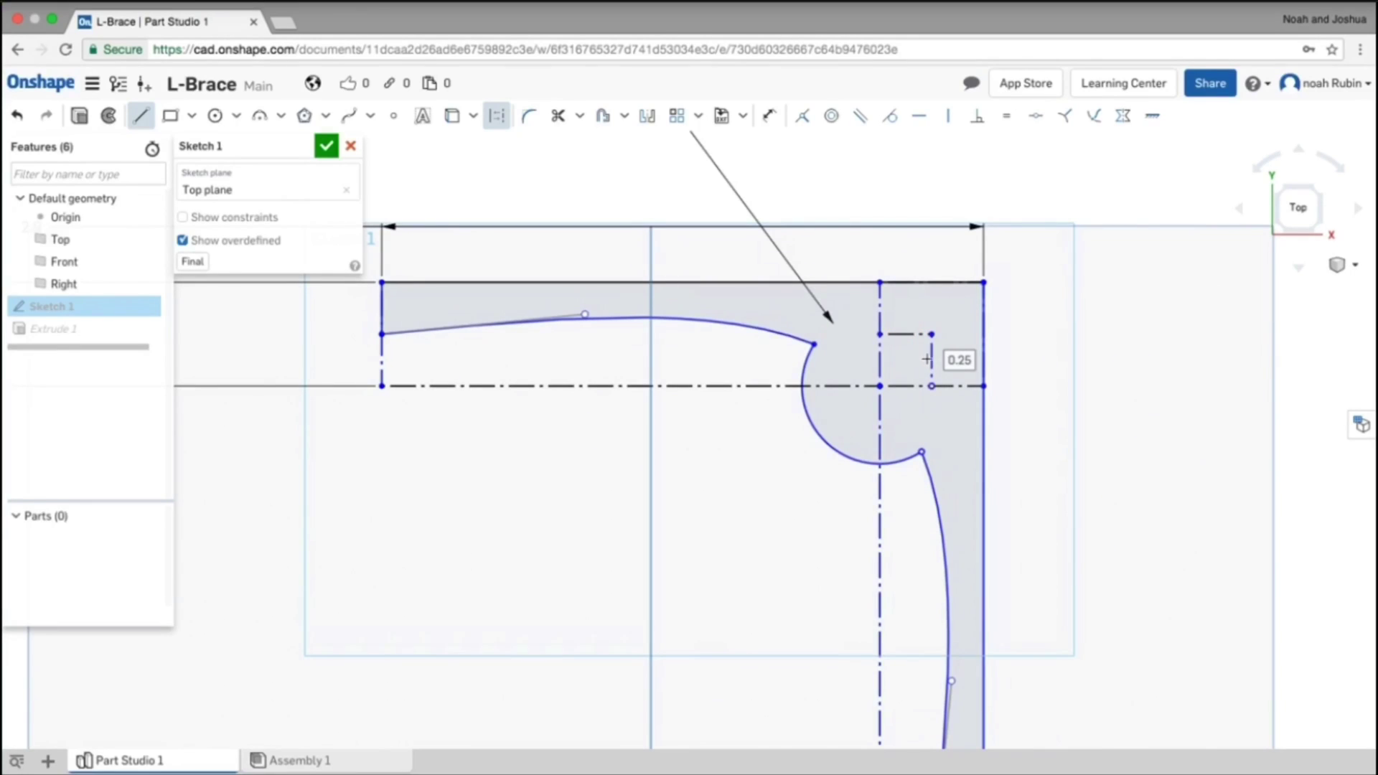
- Draw a 0.125 in construction line from the small inner square's centre up to the midpoint of its upper side
left_click(906, 360)
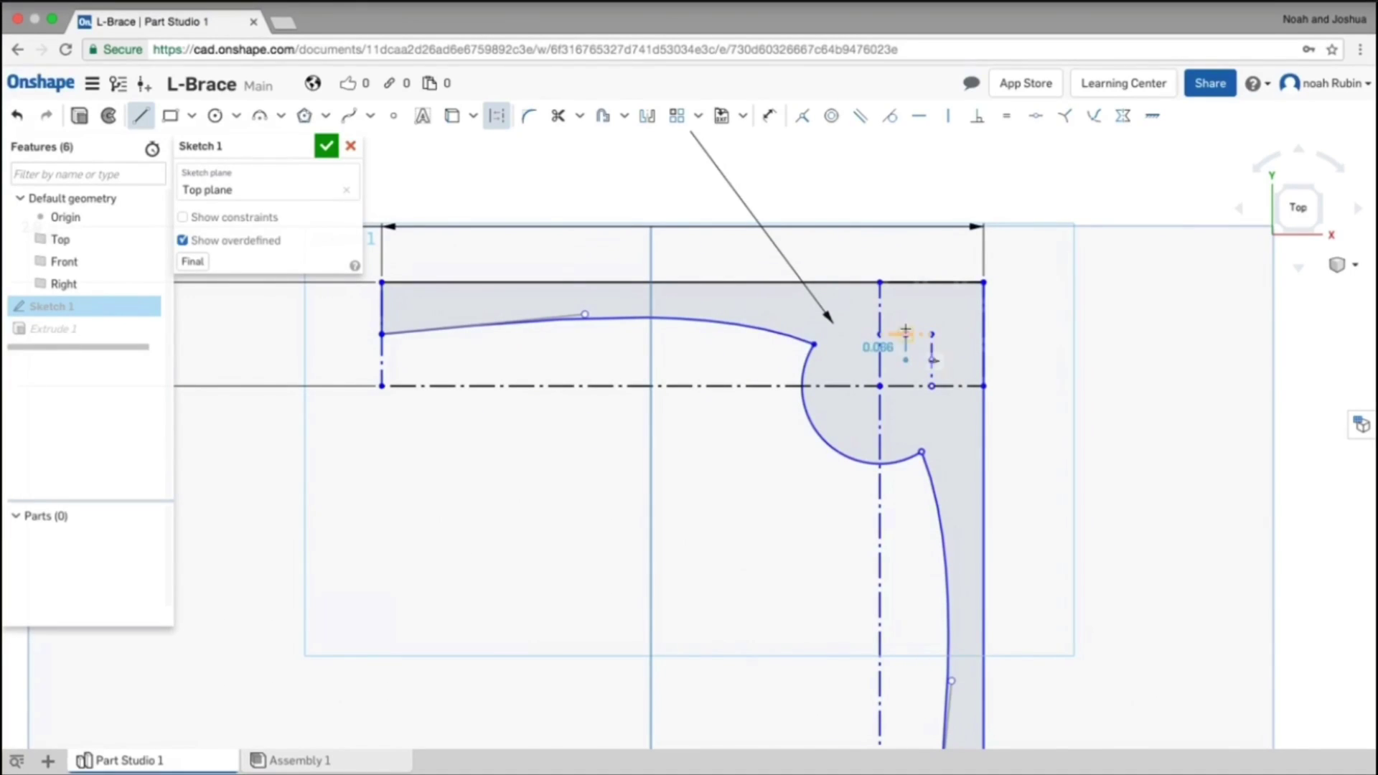
left_click(904, 334)
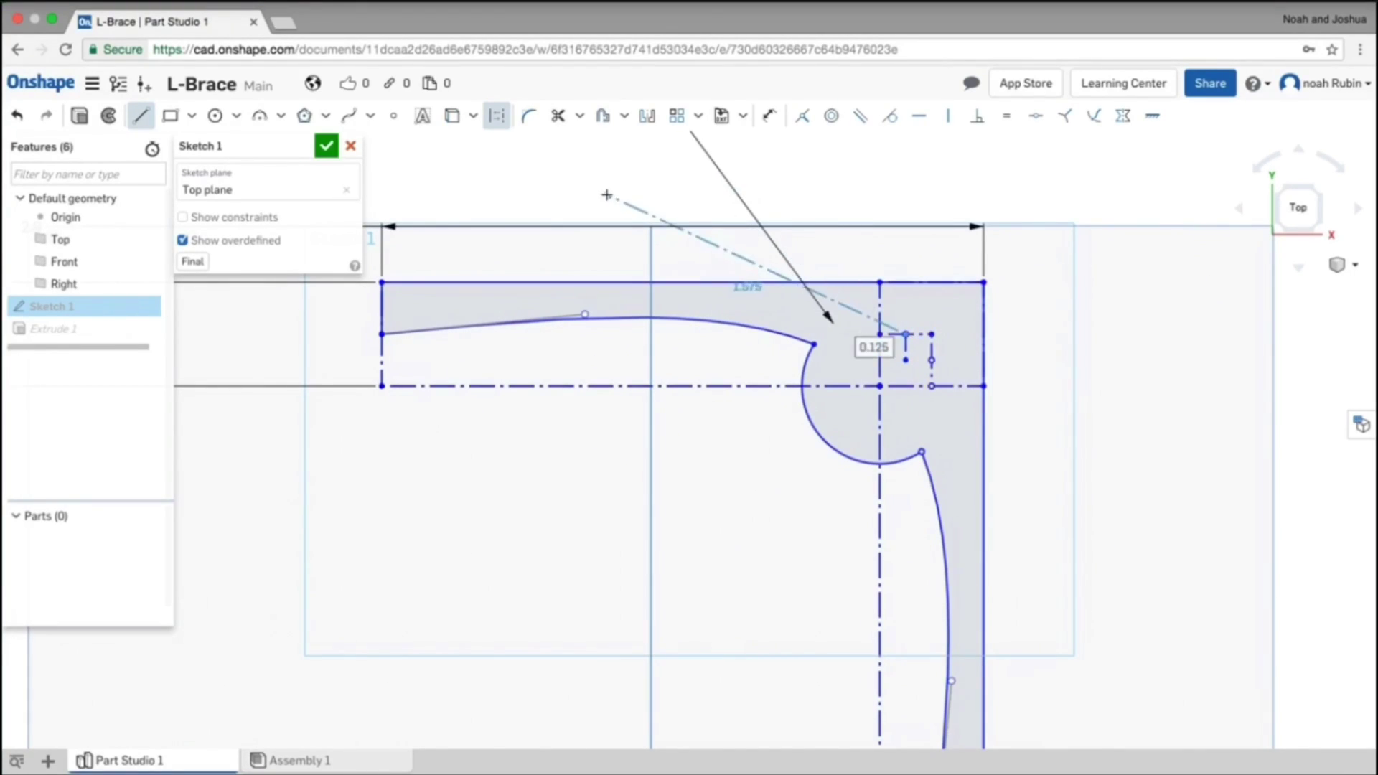
key("Escape")
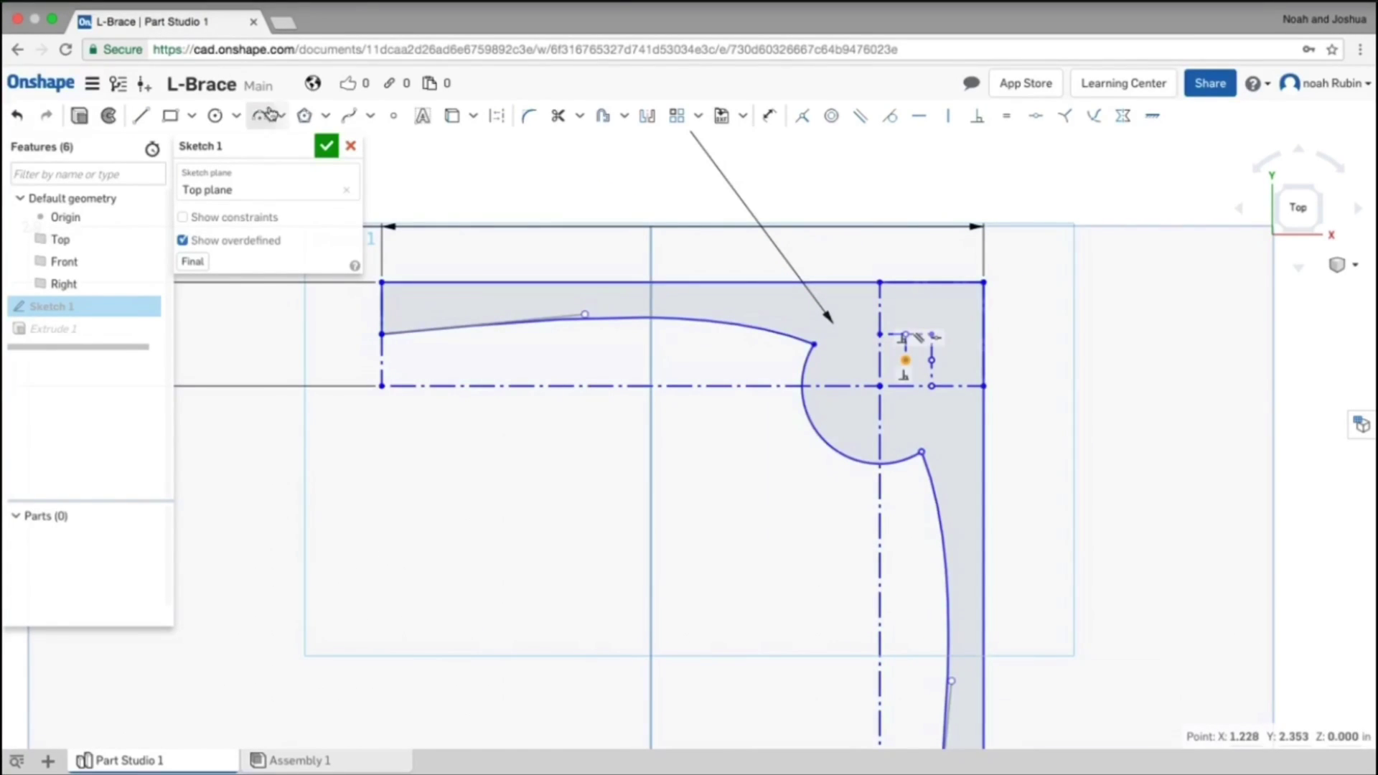
- Draw a diagonal construction line of about 1.082 in from the rounded corner arc to the brace's outer corner
left_click(308, 116)
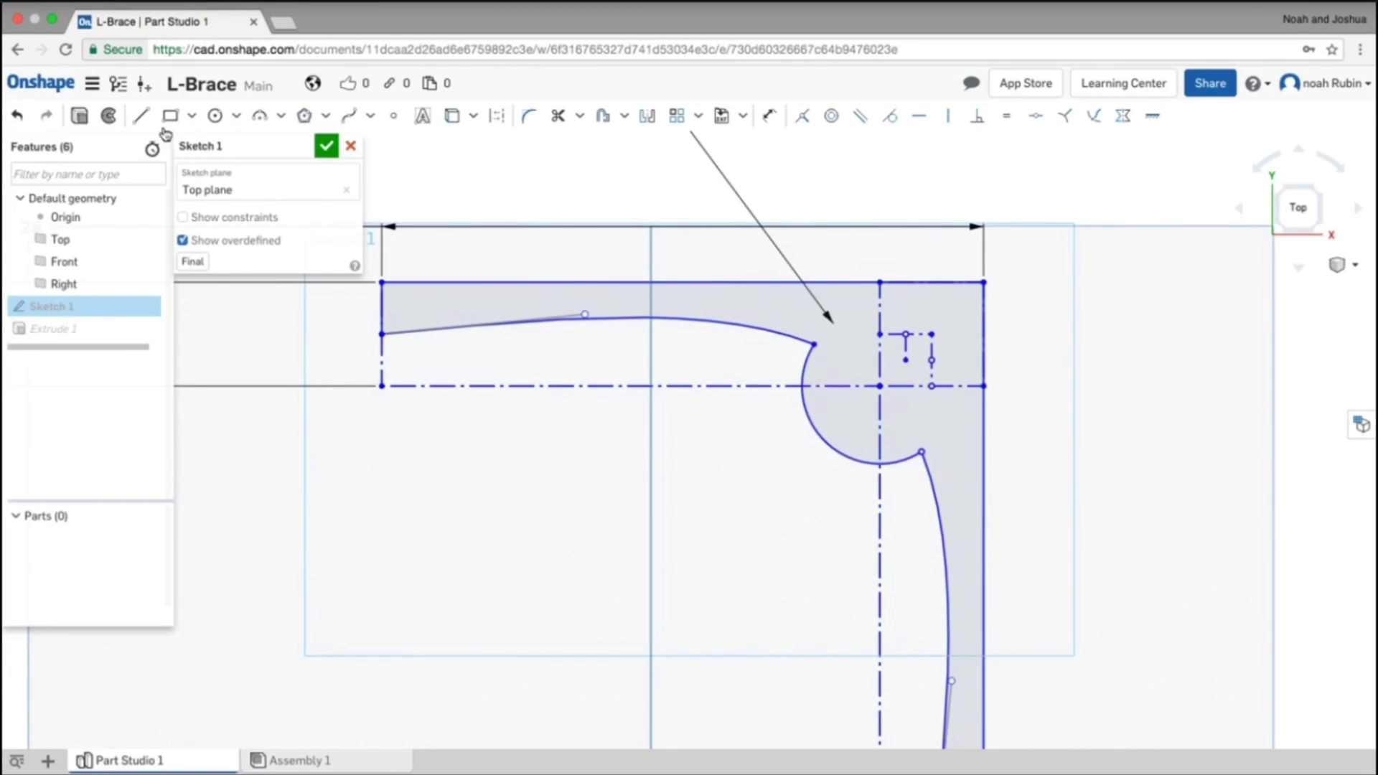
left_click(141, 116)
left_click(497, 115)
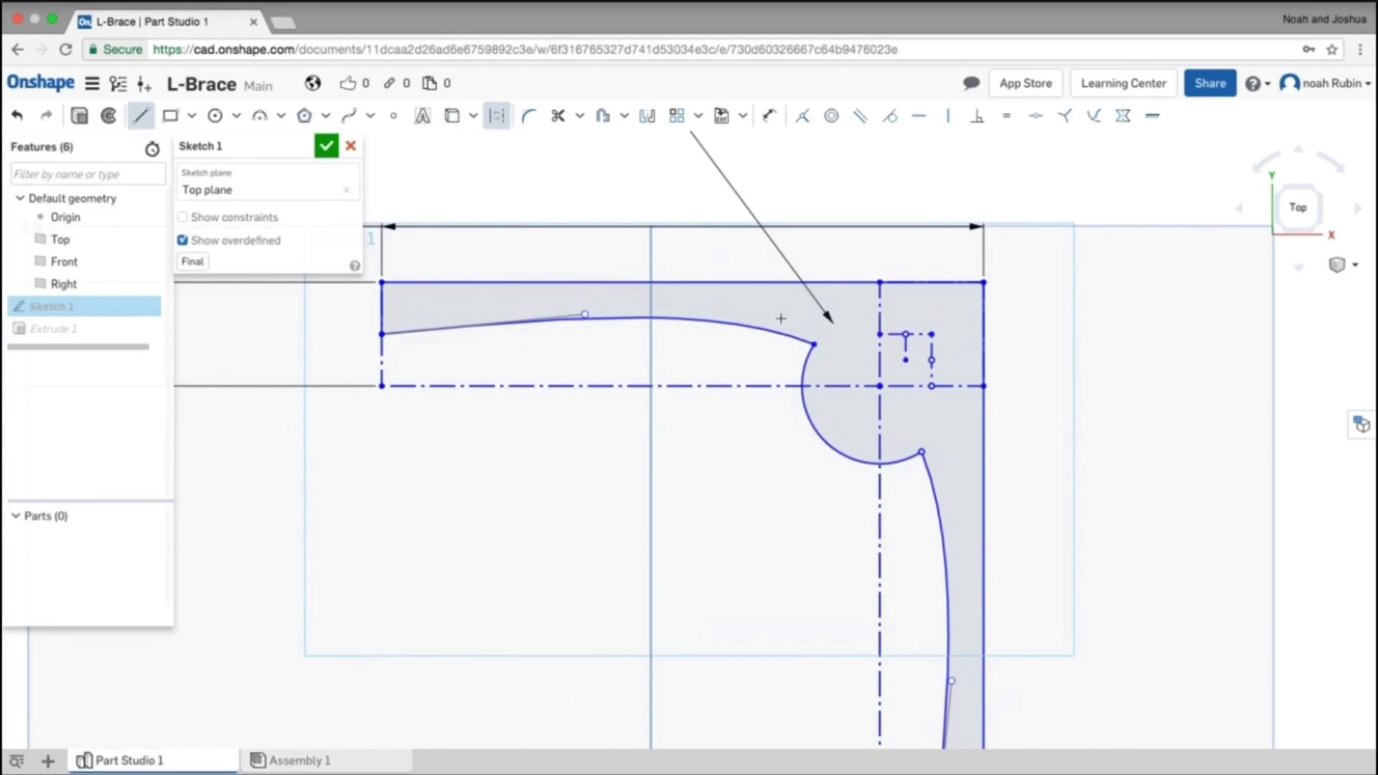
left_click(826, 438)
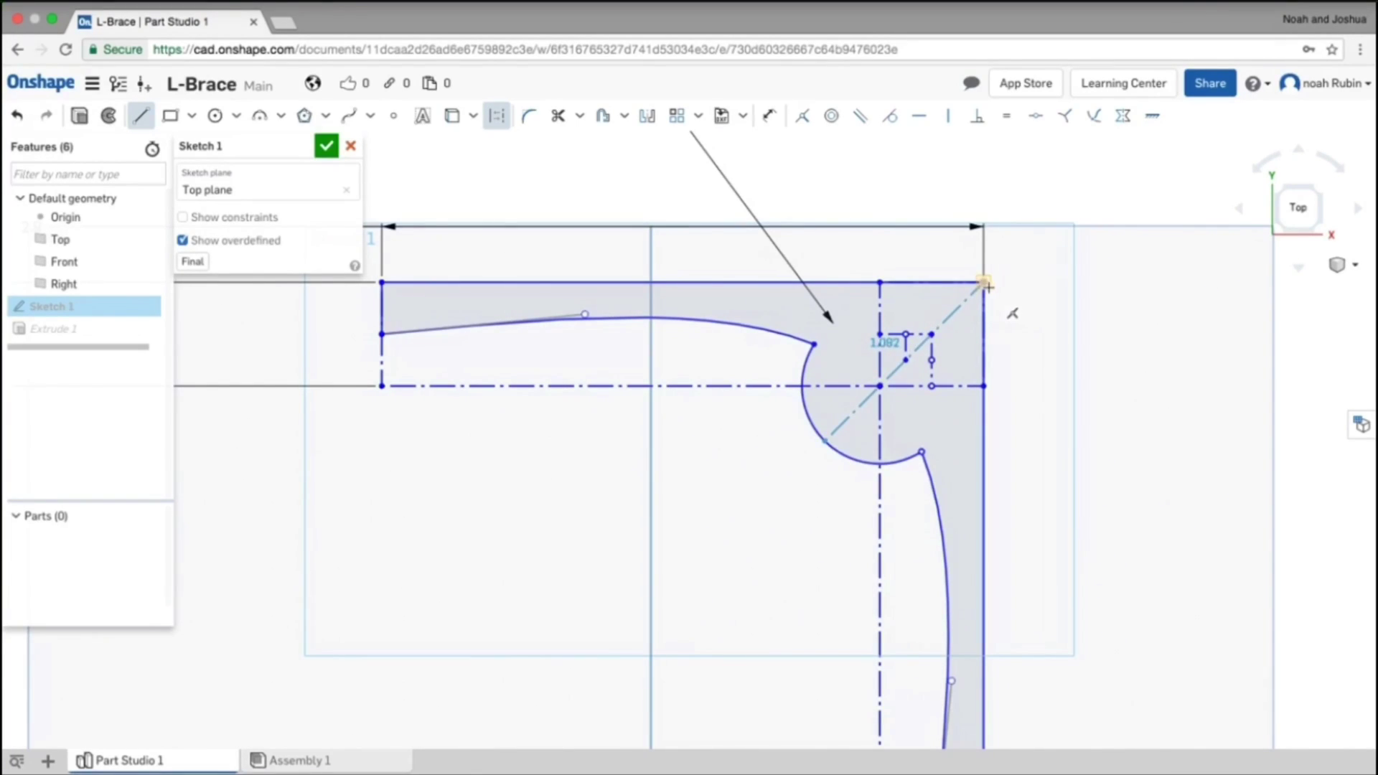
left_click(984, 283)
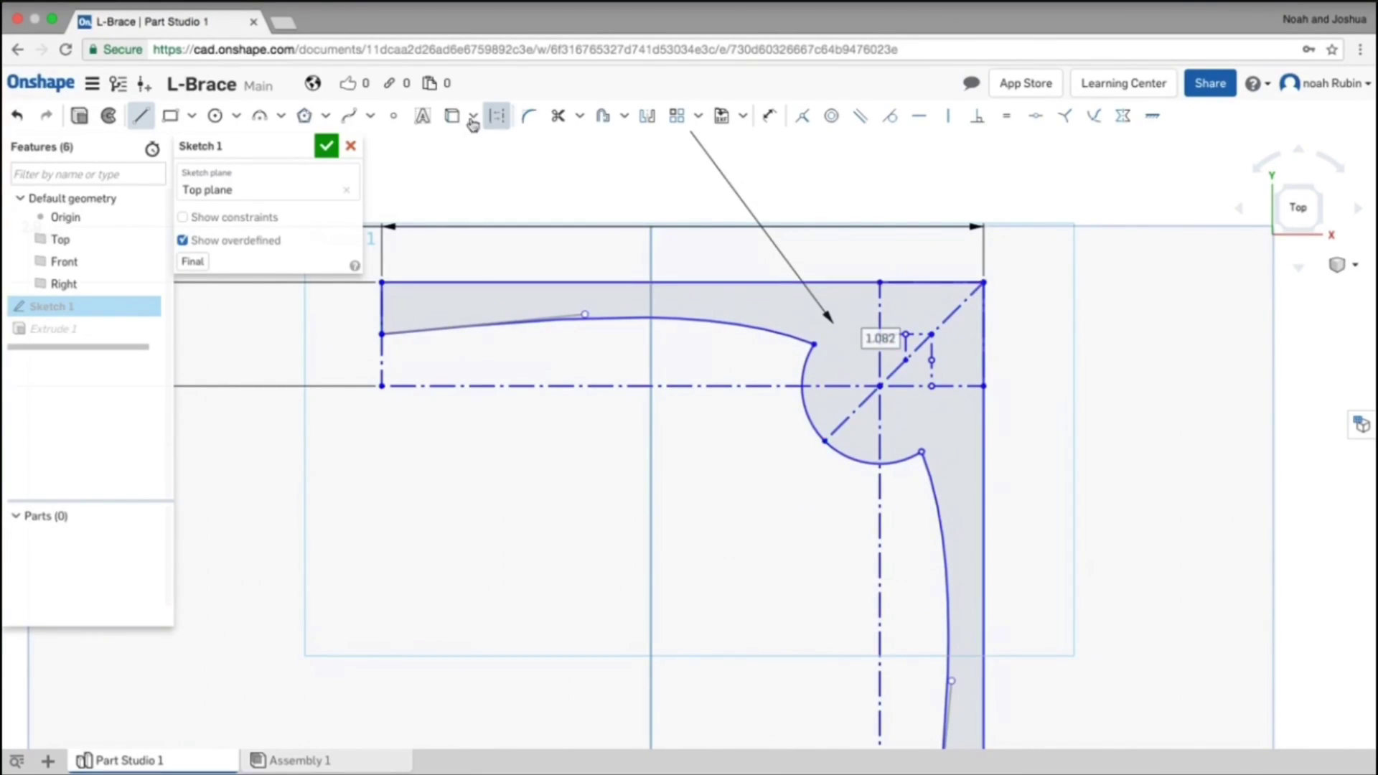
- Place a sketch point on the diagonal construction line and constrain it to the diagonal's midpoint
left_click(394, 115)
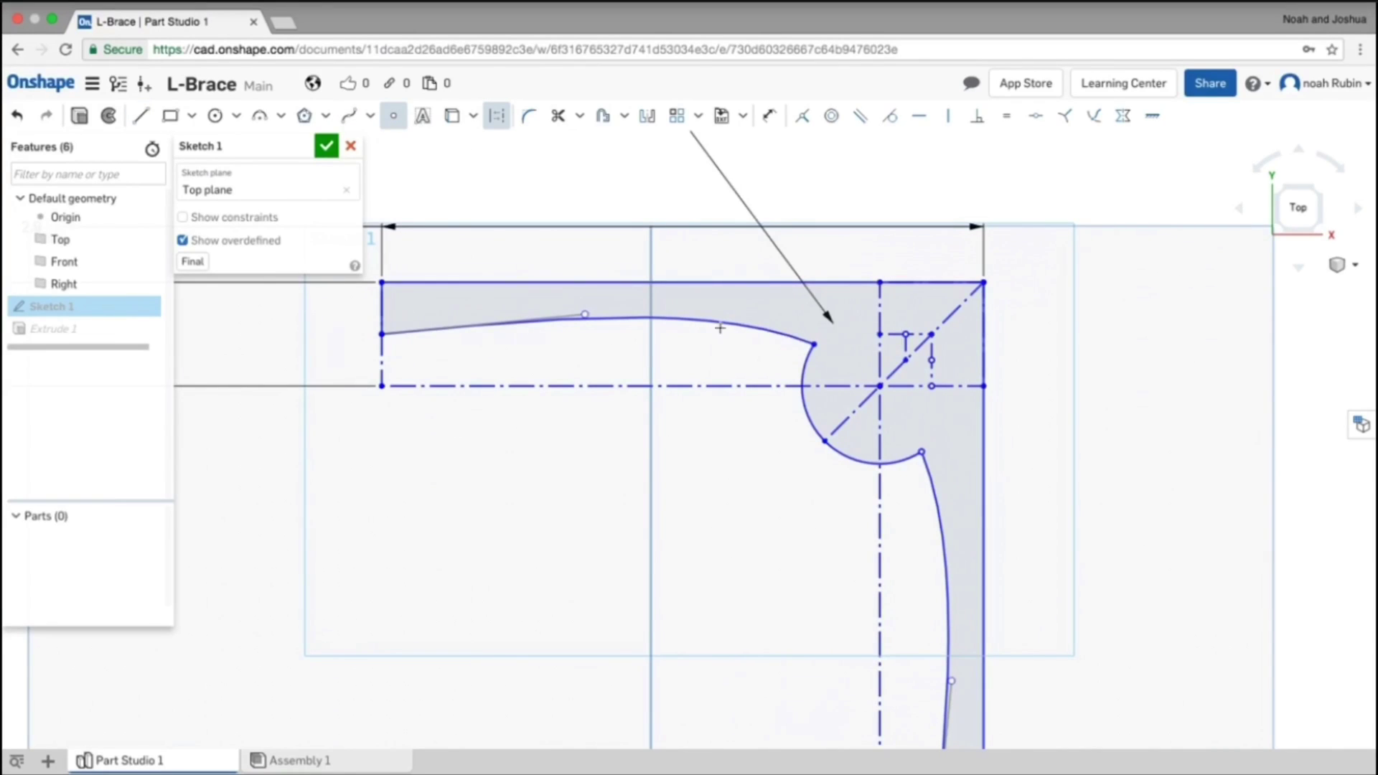
left_click(948, 318)
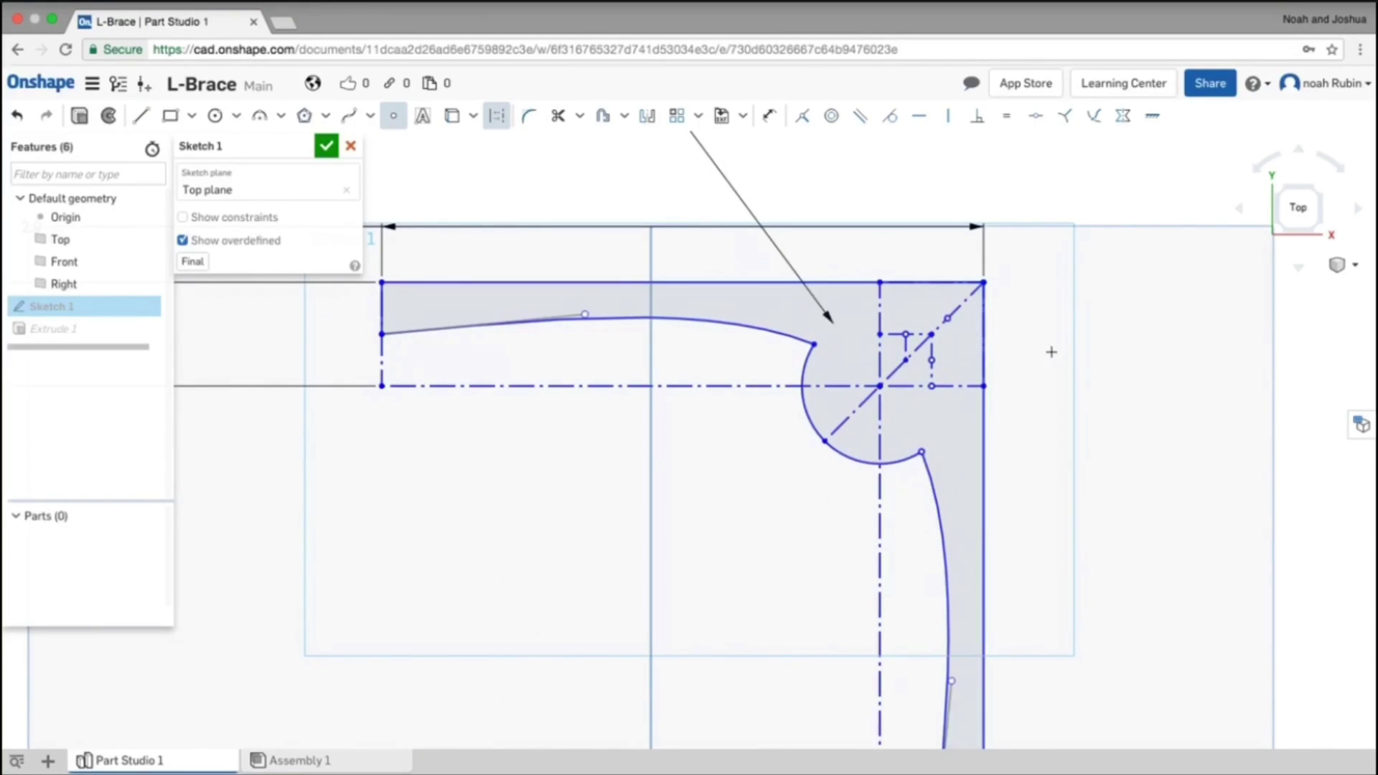
left_click(1037, 118)
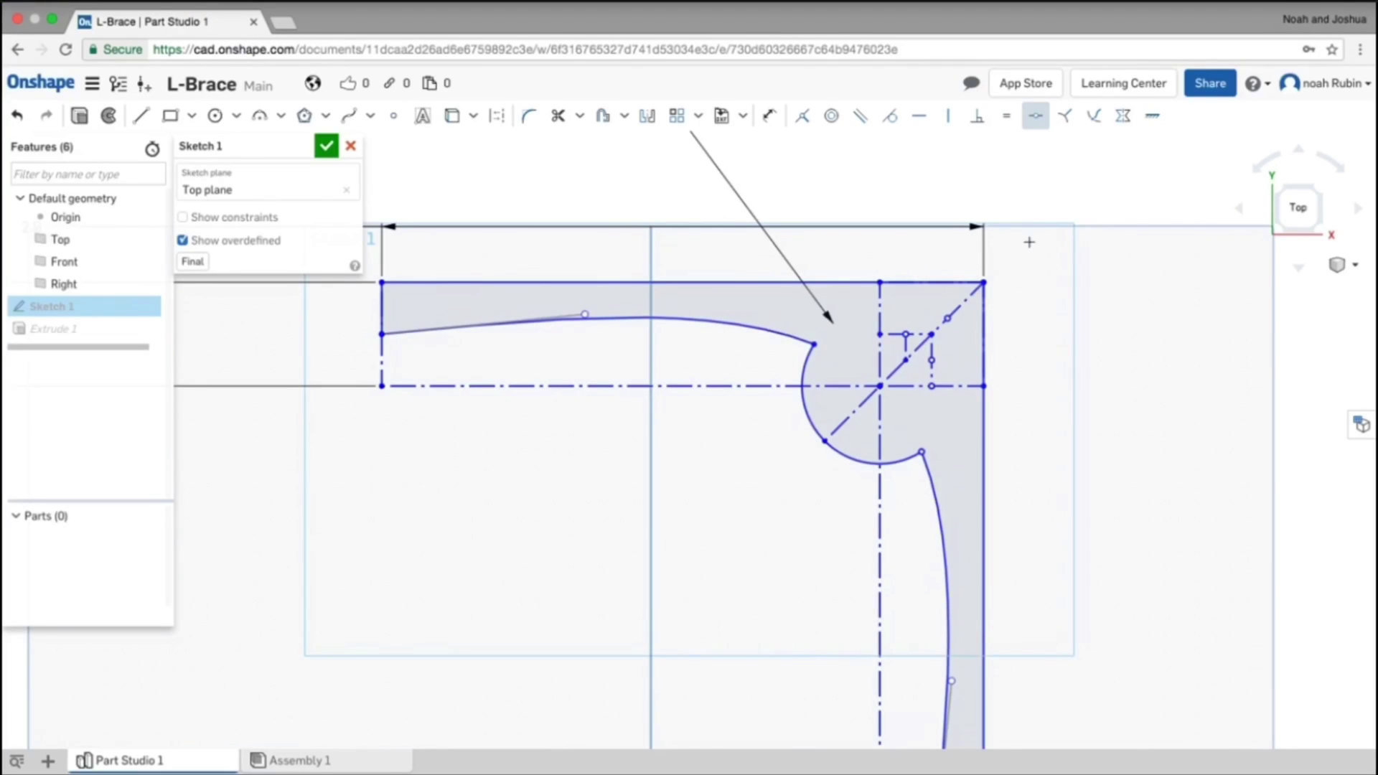
left_click(956, 308)
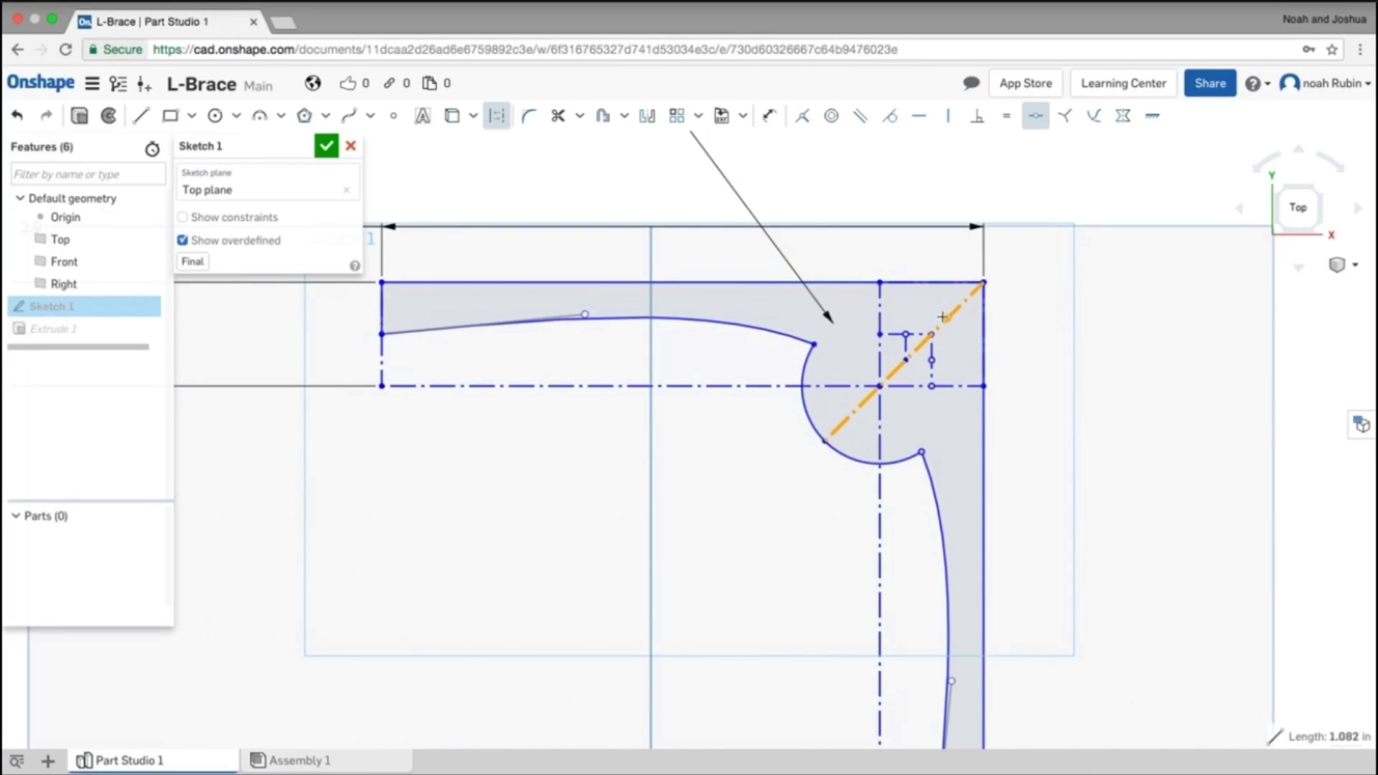
left_click(943, 317)
scroll(902, 357, "down", 3)
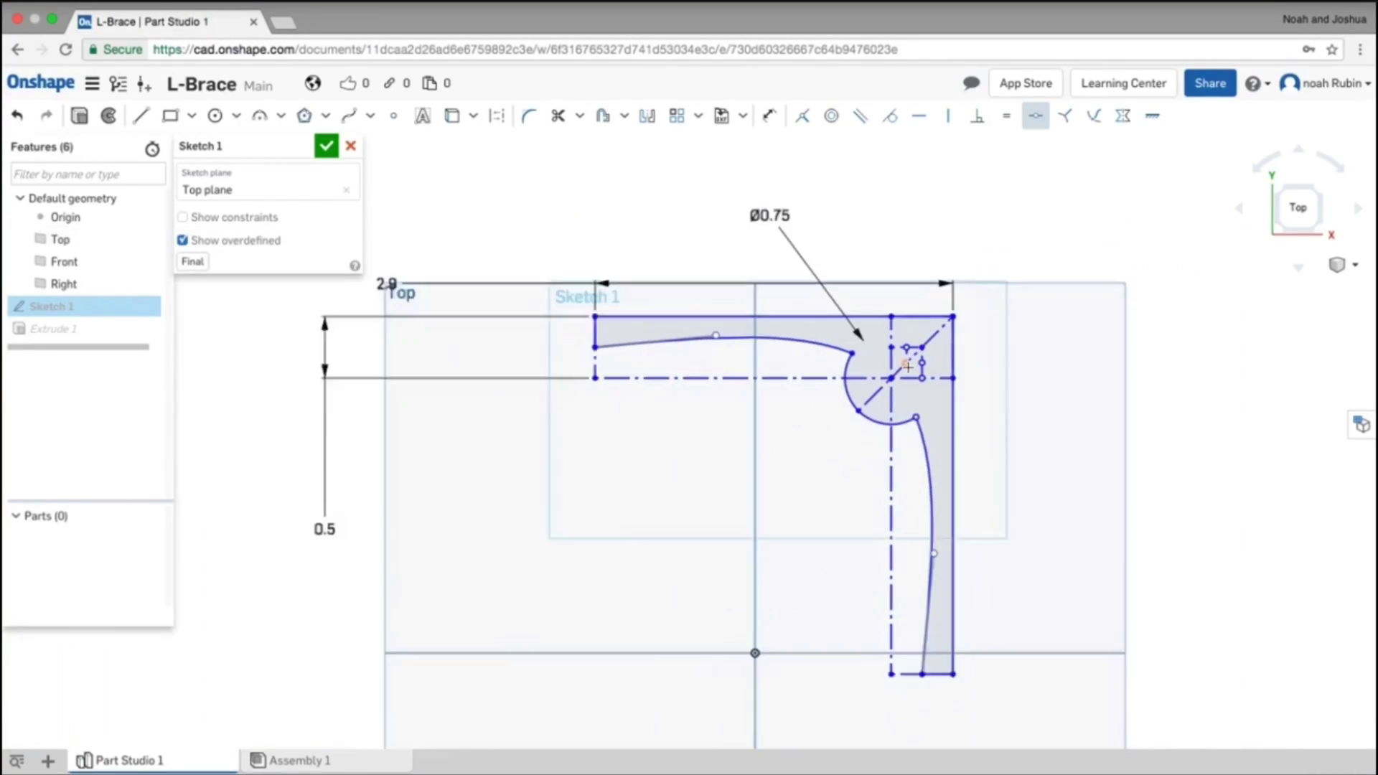
scroll(904, 352, "up", 10)
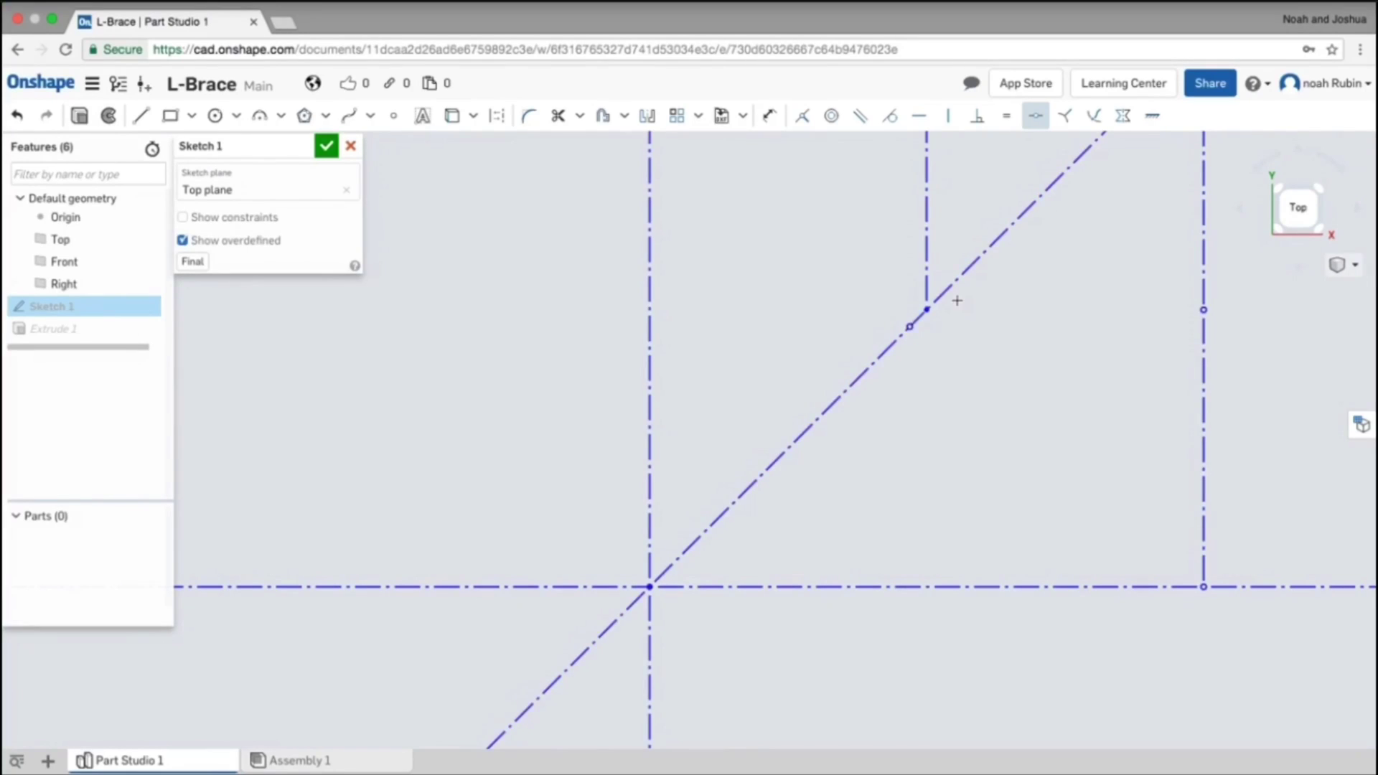
- Trim the short vertical construction line inside the small square and check the diagonal point's midpoint constraint
left_click(559, 121)
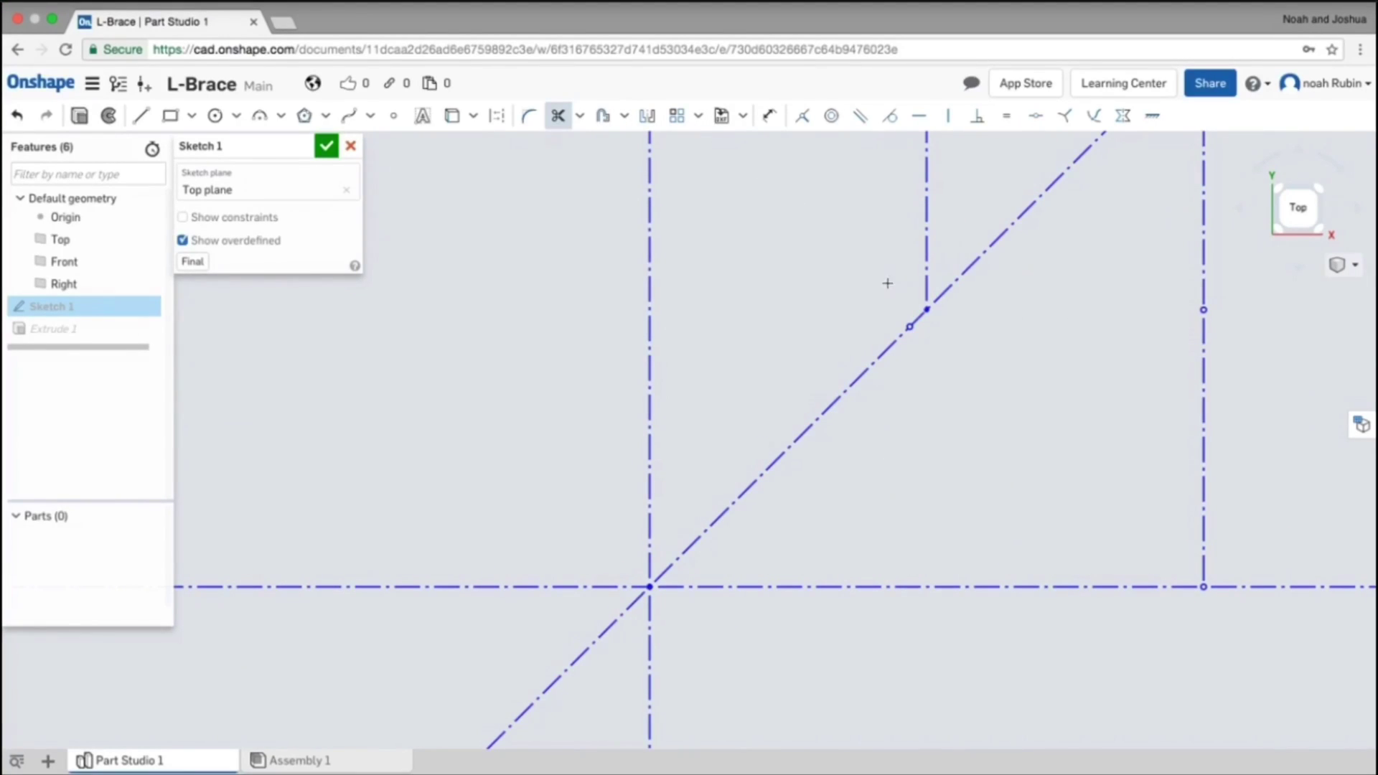
left_click(927, 267)
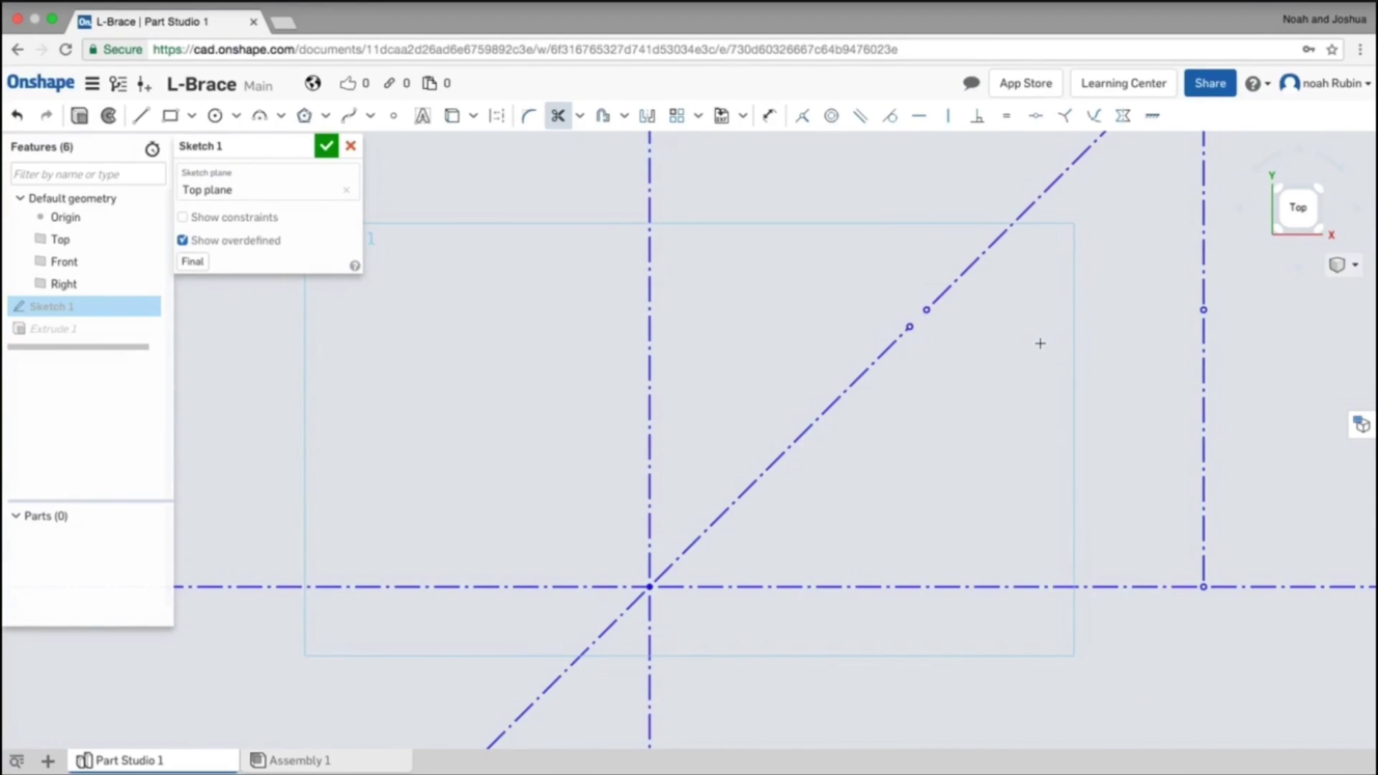
key("super+z")
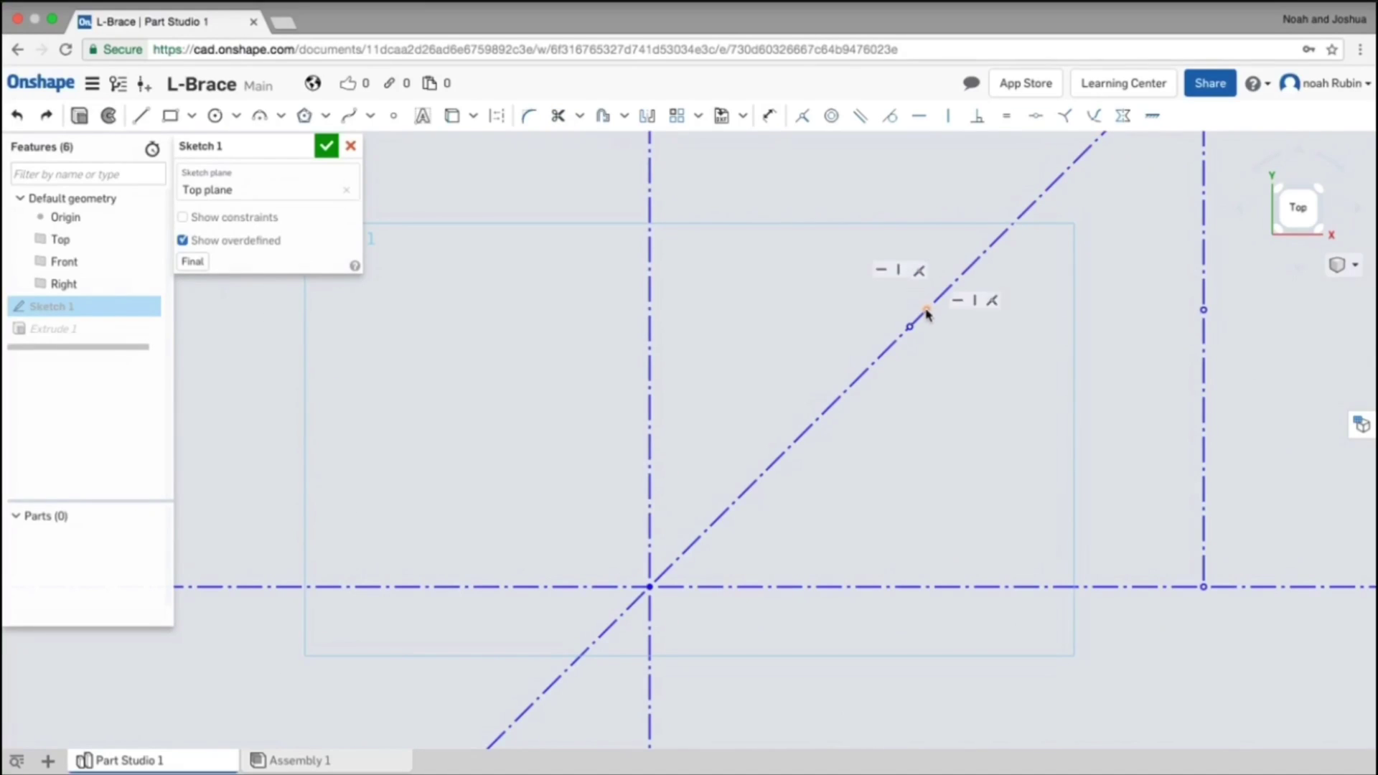
left_click_drag(931, 314, 927, 309)
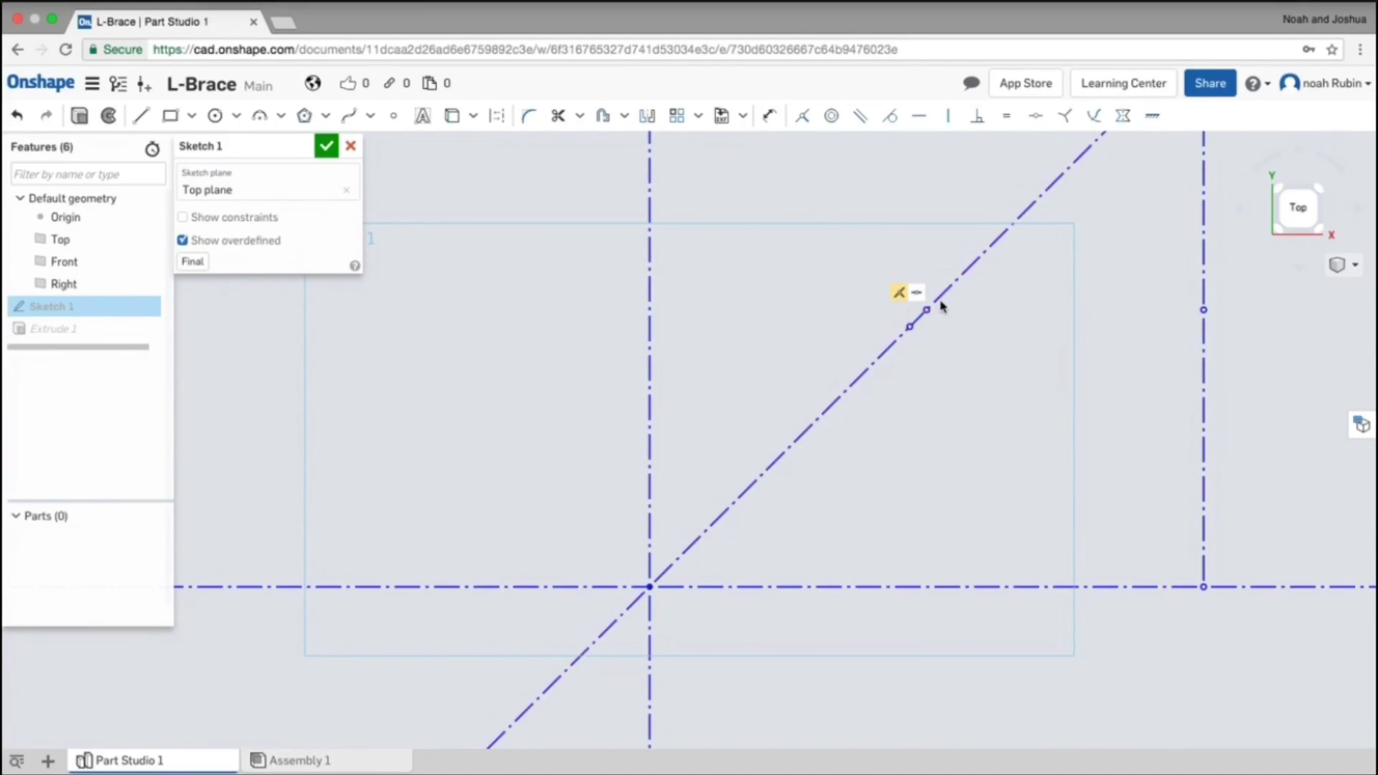
scroll(958, 333, "down", 10)
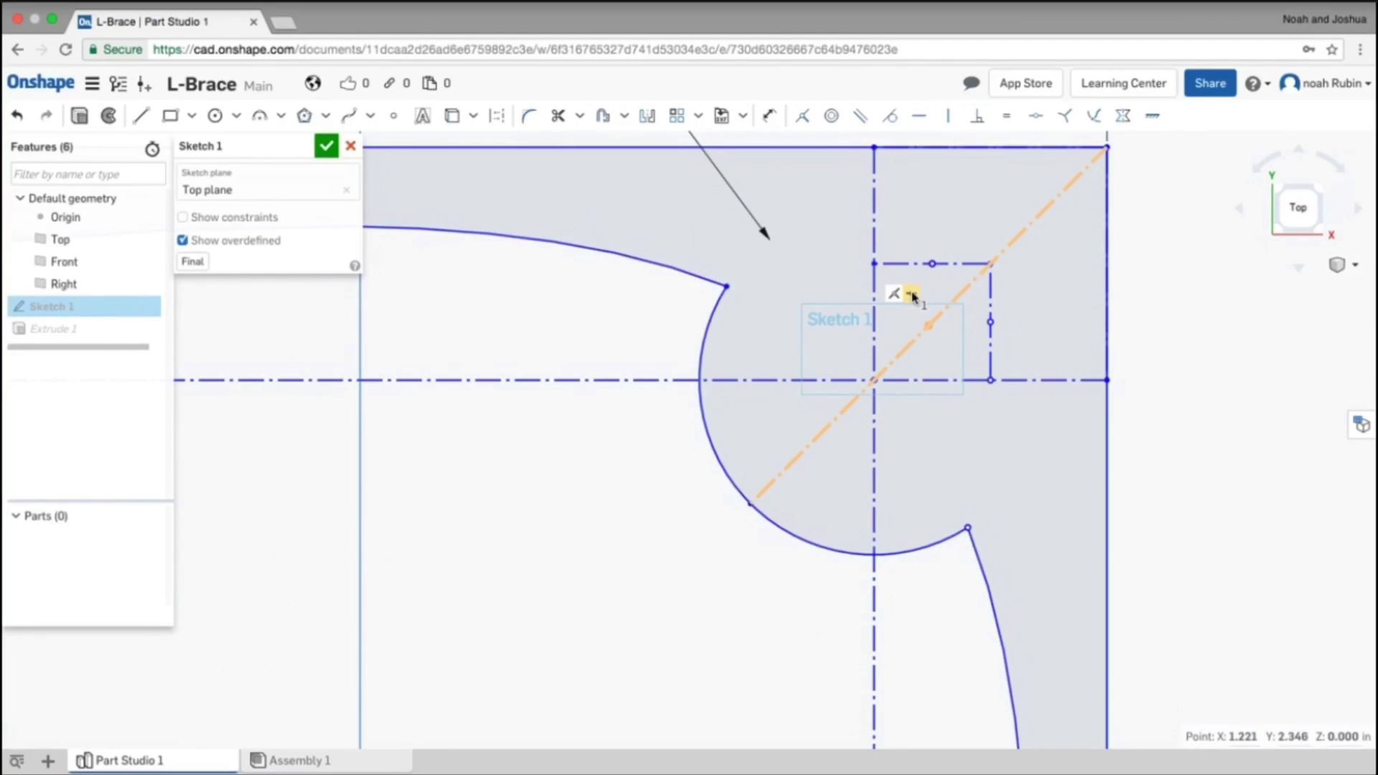
left_click(911, 295)
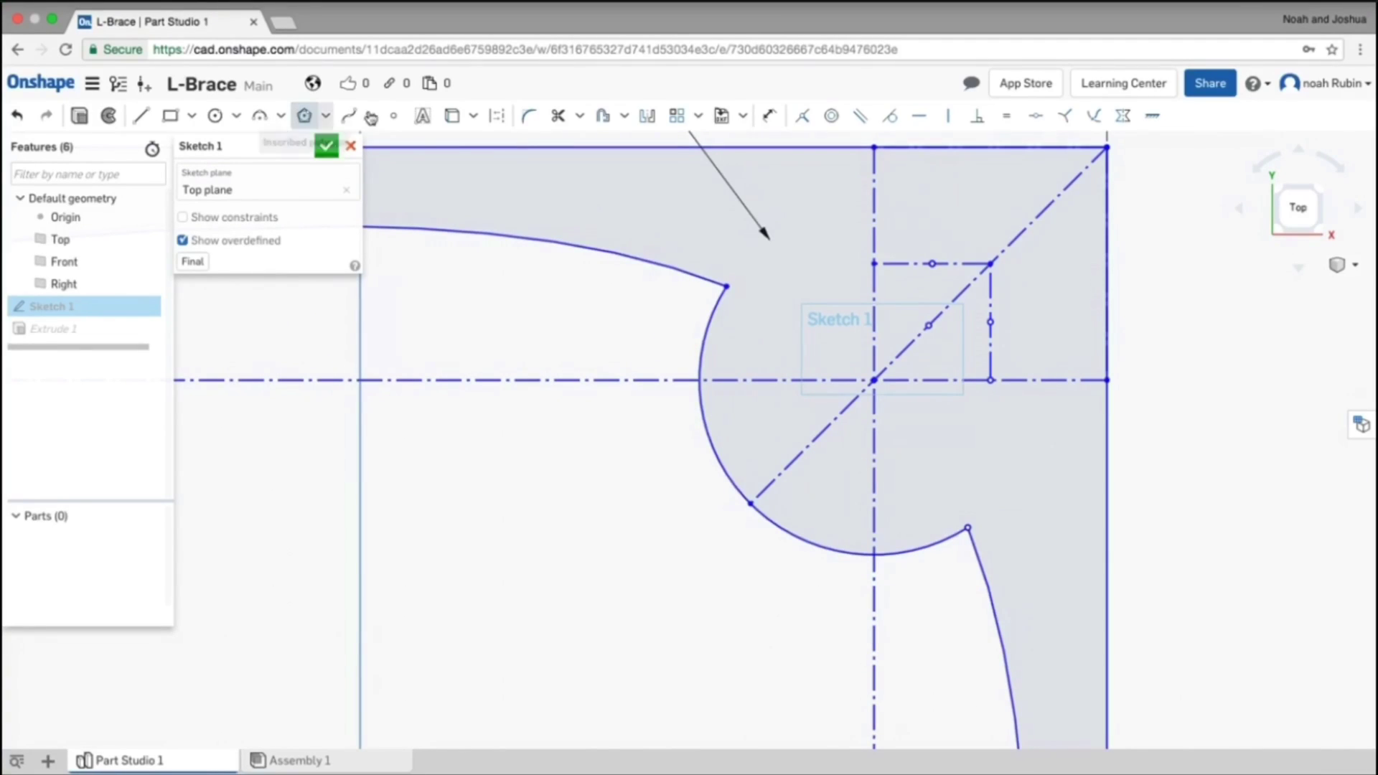
- Try drawing an inscribed six-sided polygon centred on the diagonal's midpoint, and undo it
left_click(928, 325)
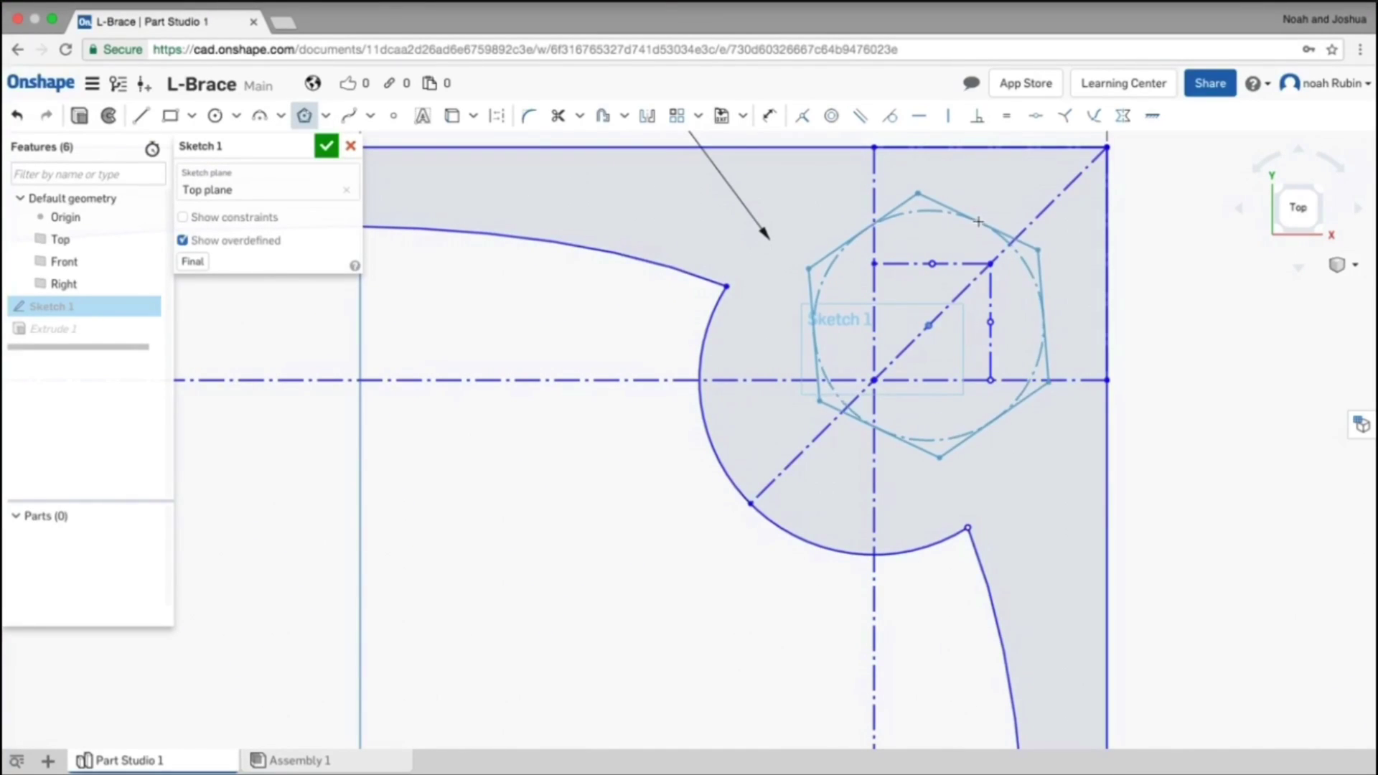
scroll(1015, 239, "up", 2)
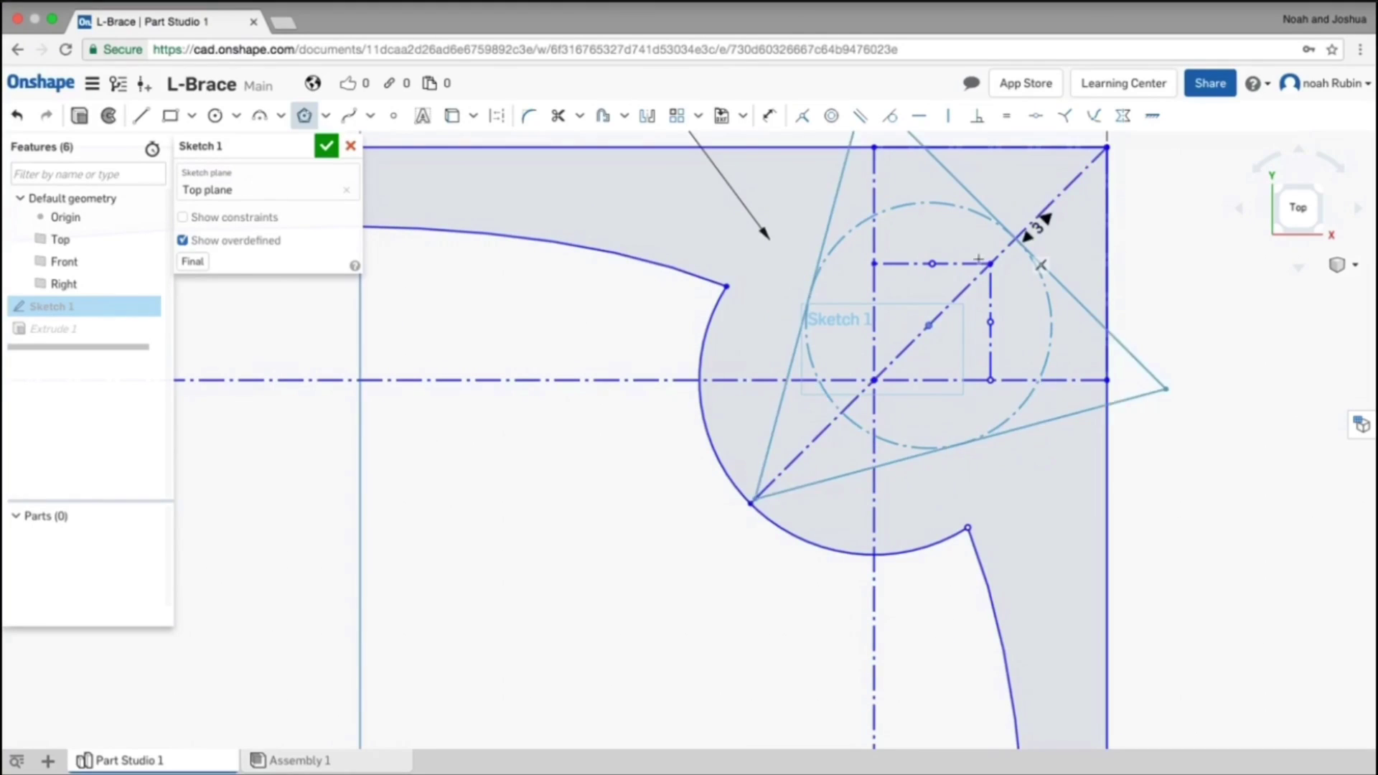
scroll(1022, 234, "down", 2)
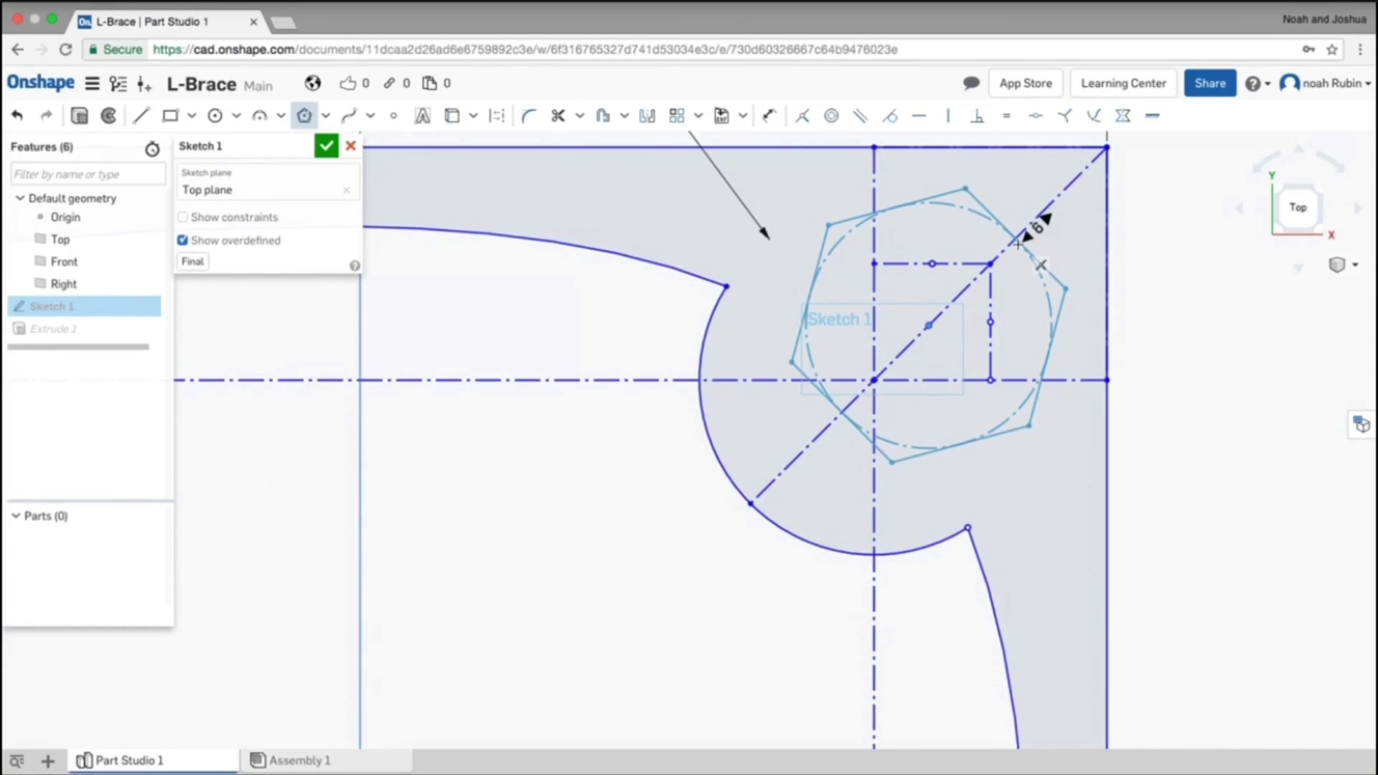
left_click(1017, 244)
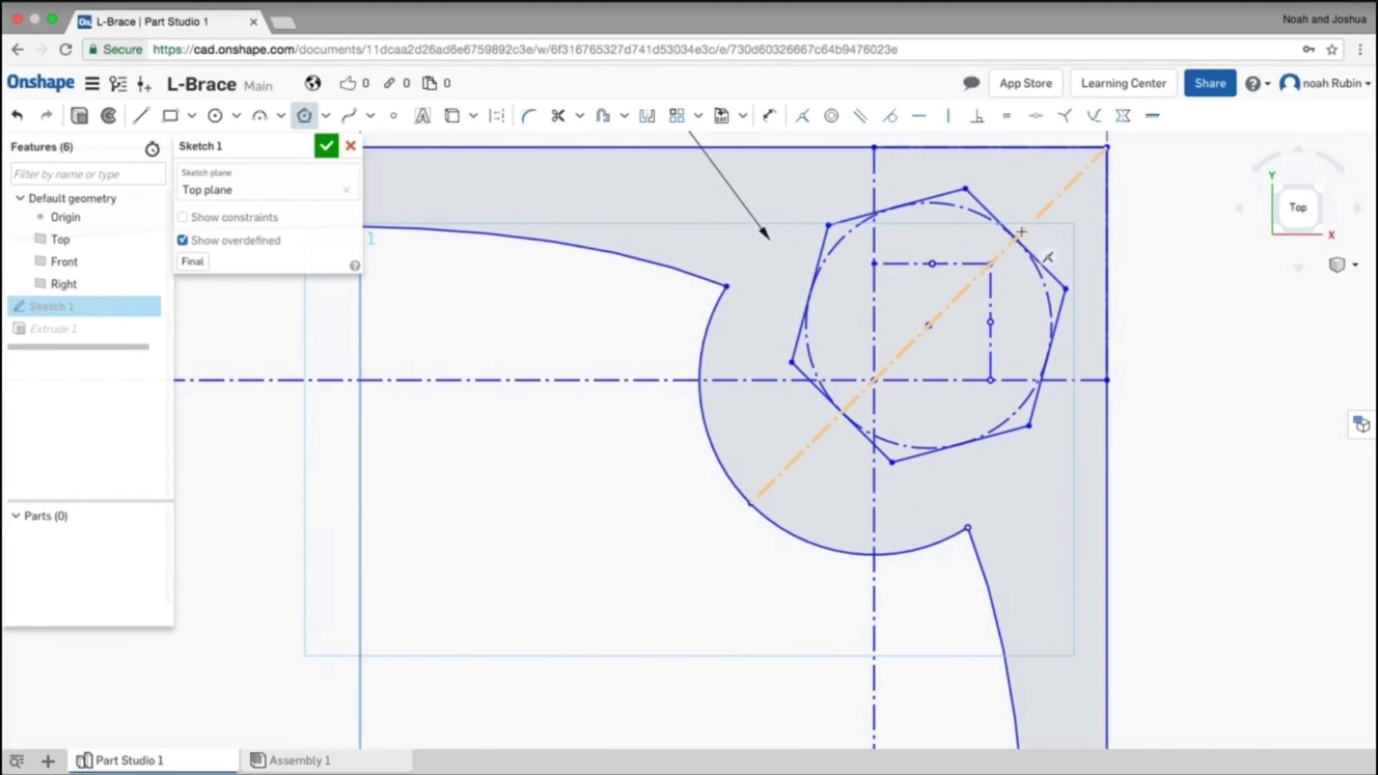
key("super+z")
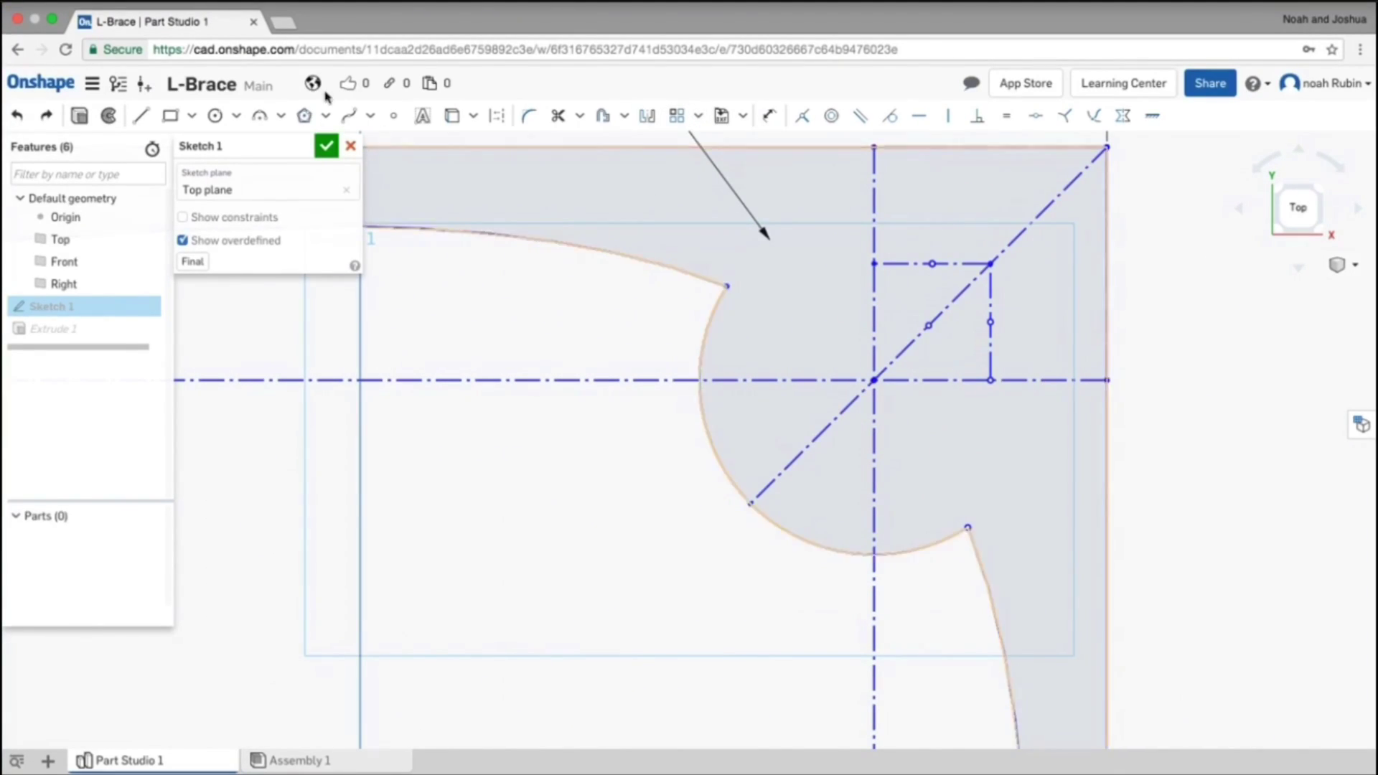
- Draw an inscribed hexagon centred on the diagonal's midpoint with one side's midpoint on the diagonal, and dimension that side to 0.4 in
left_click(929, 325)
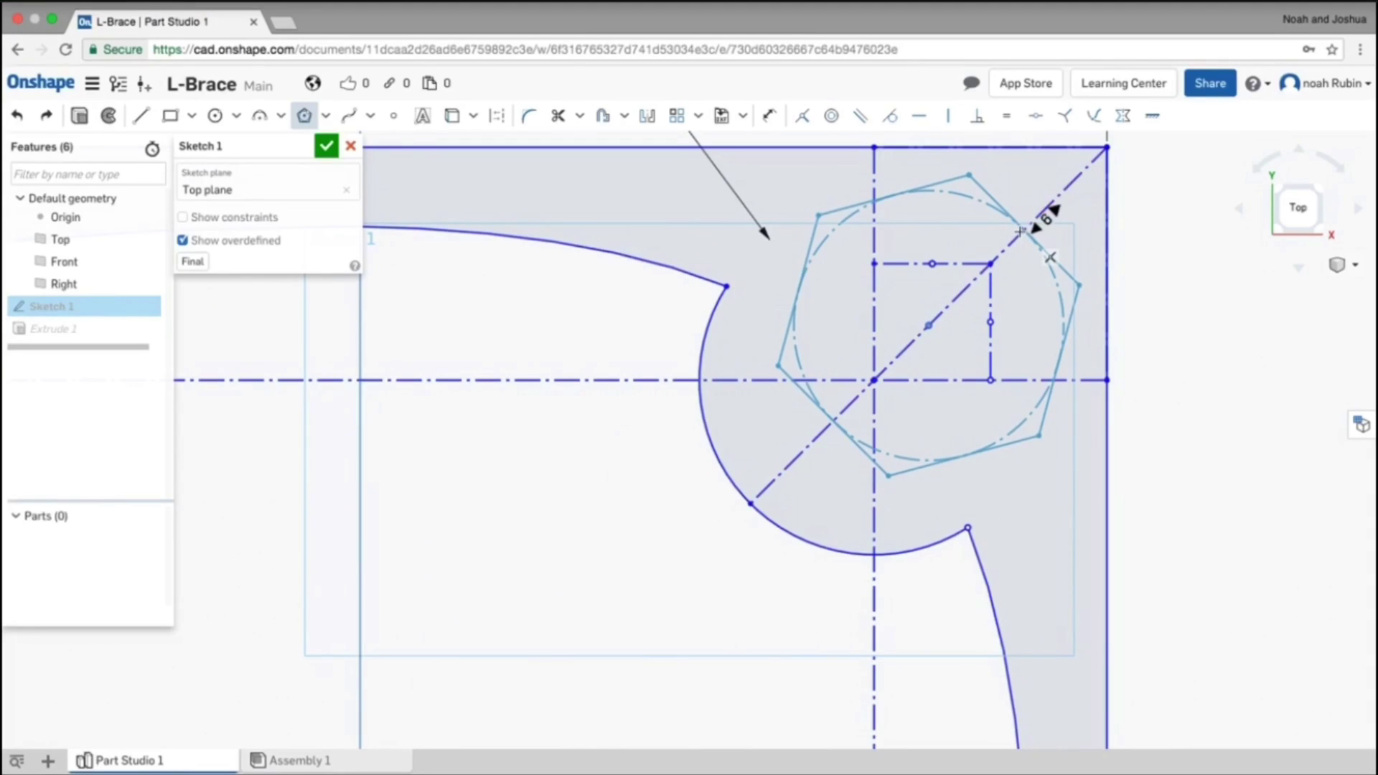
left_click(1020, 231)
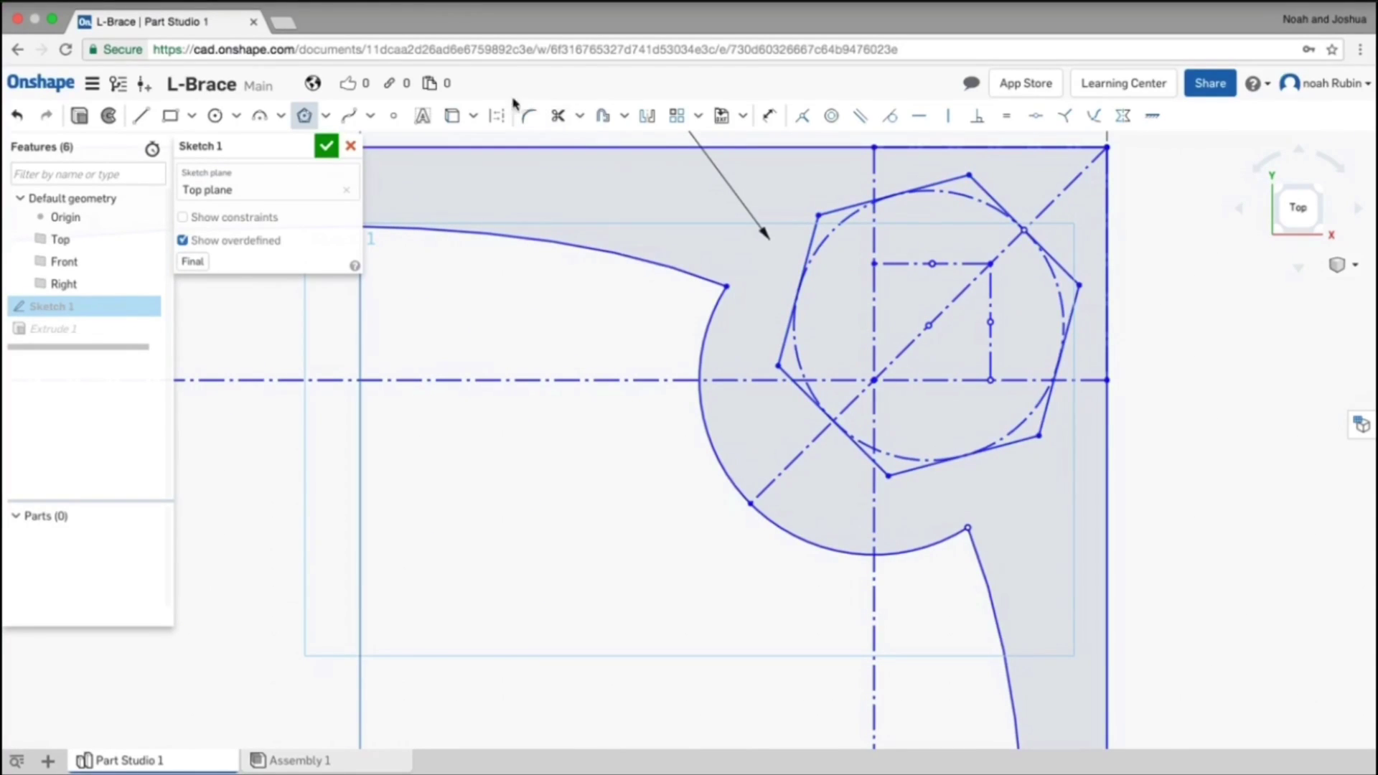
left_click(769, 116)
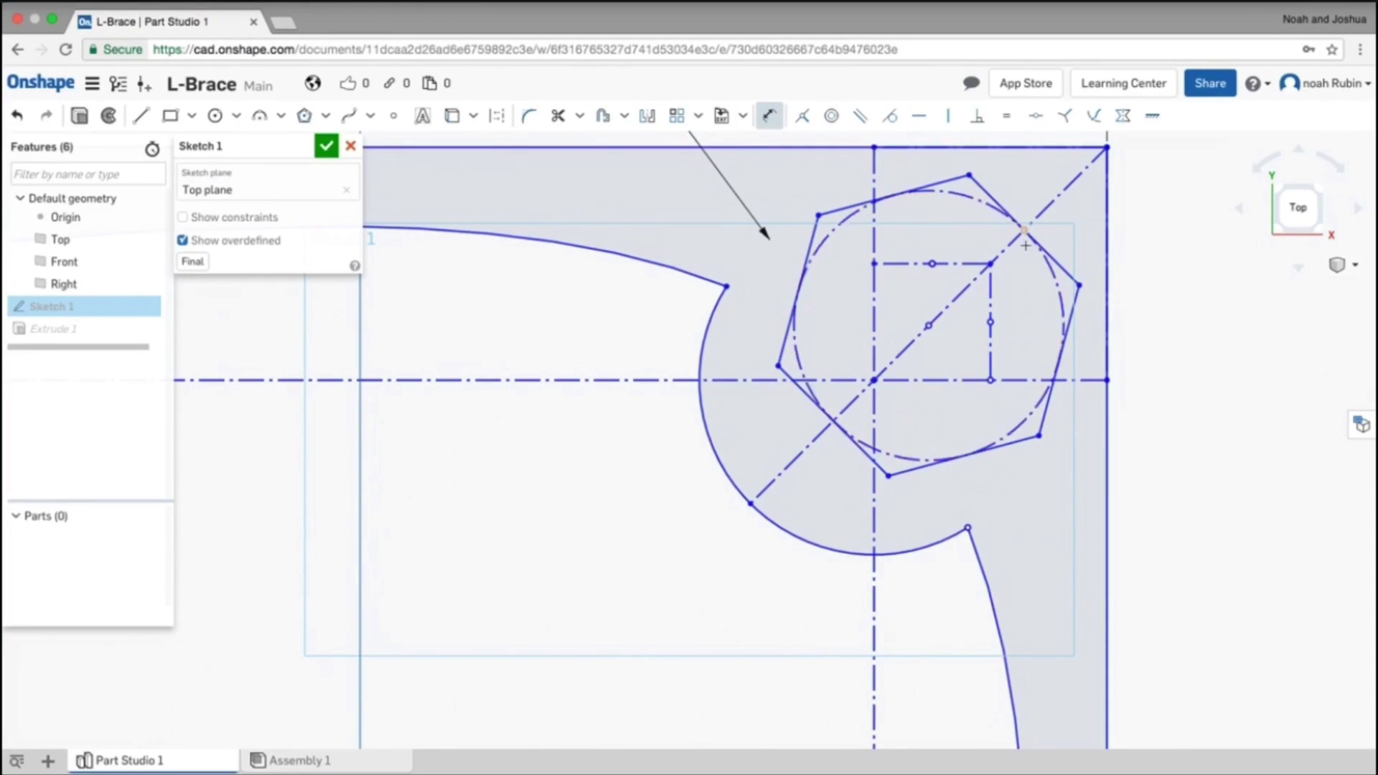
left_click(990, 196)
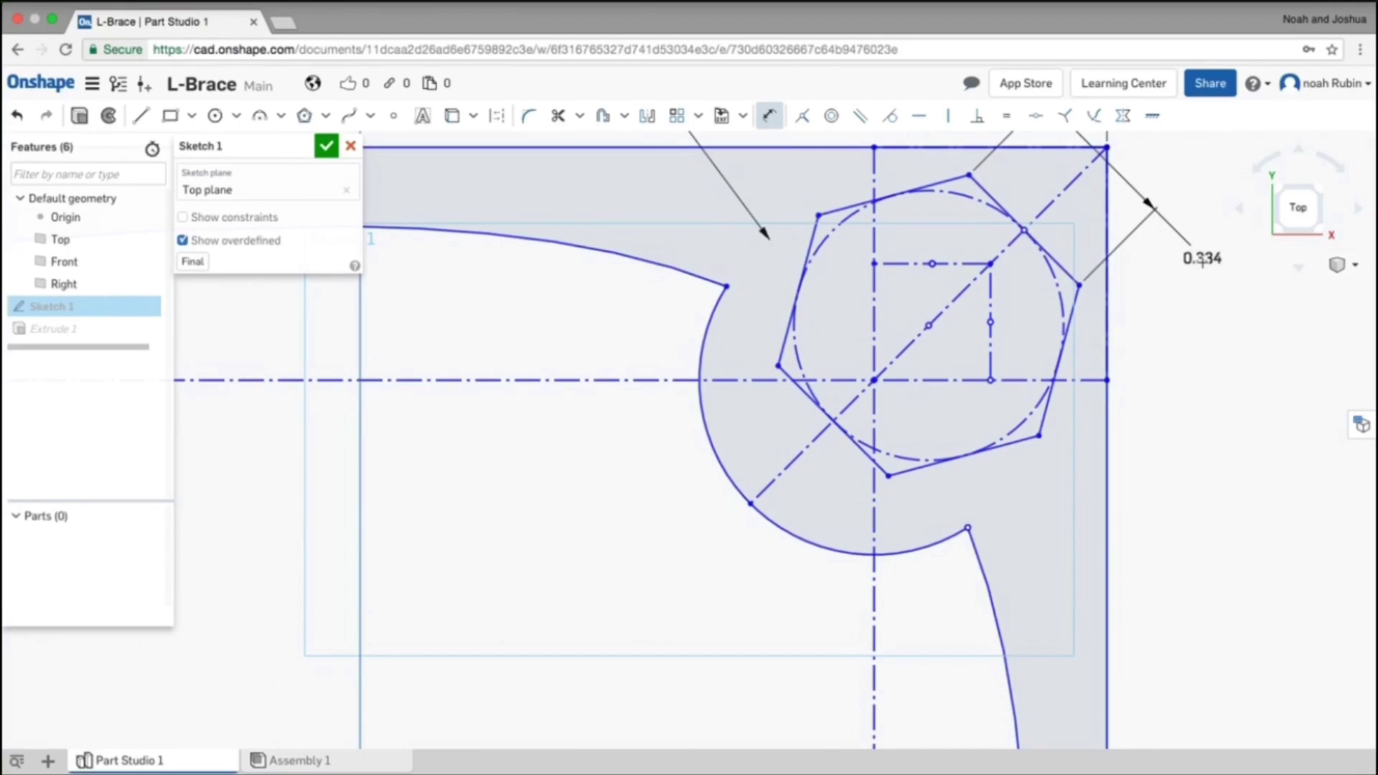
left_click(1222, 267)
key("BackSpace")
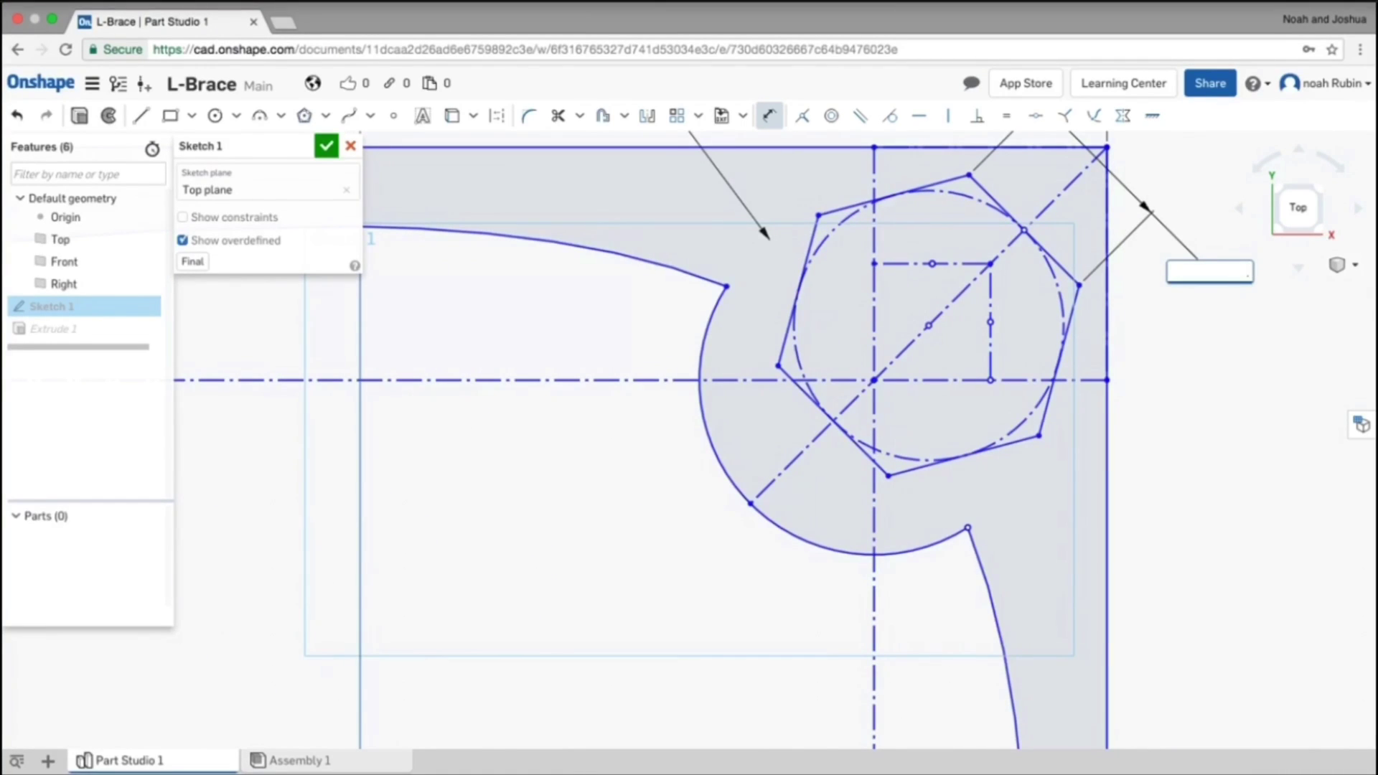
key("Return")
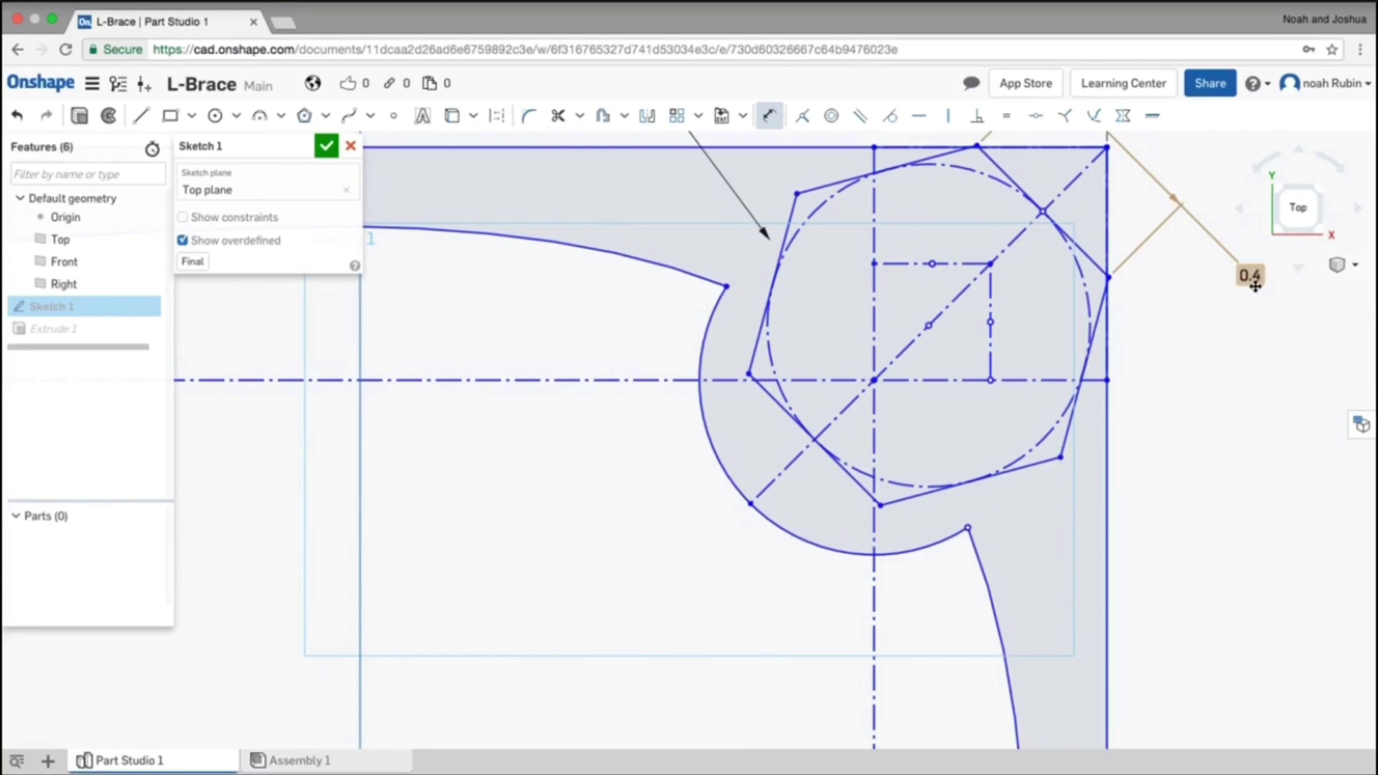
- Set the hexagon's side length to 0.3 in and finish the sketch
double_click(1253, 279)
key("Return")
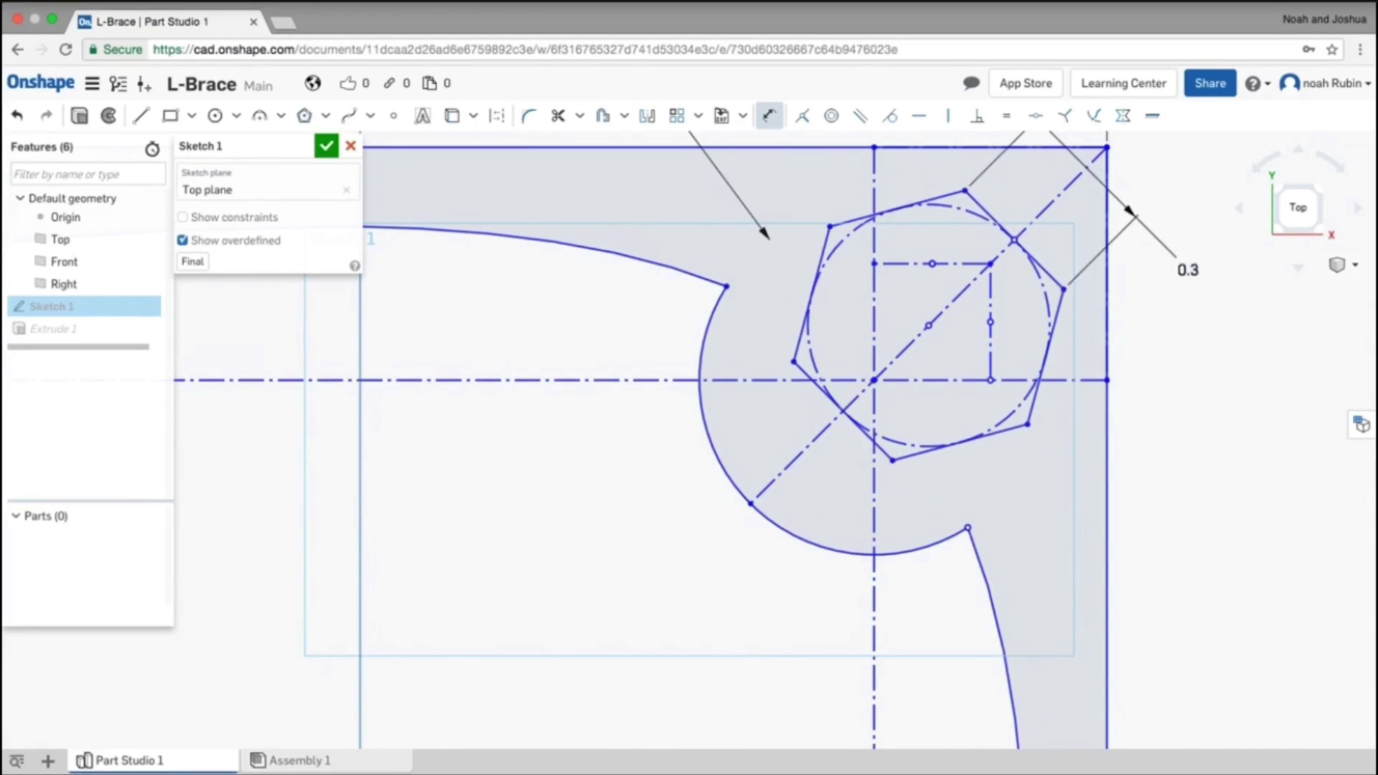
left_click(325, 146)
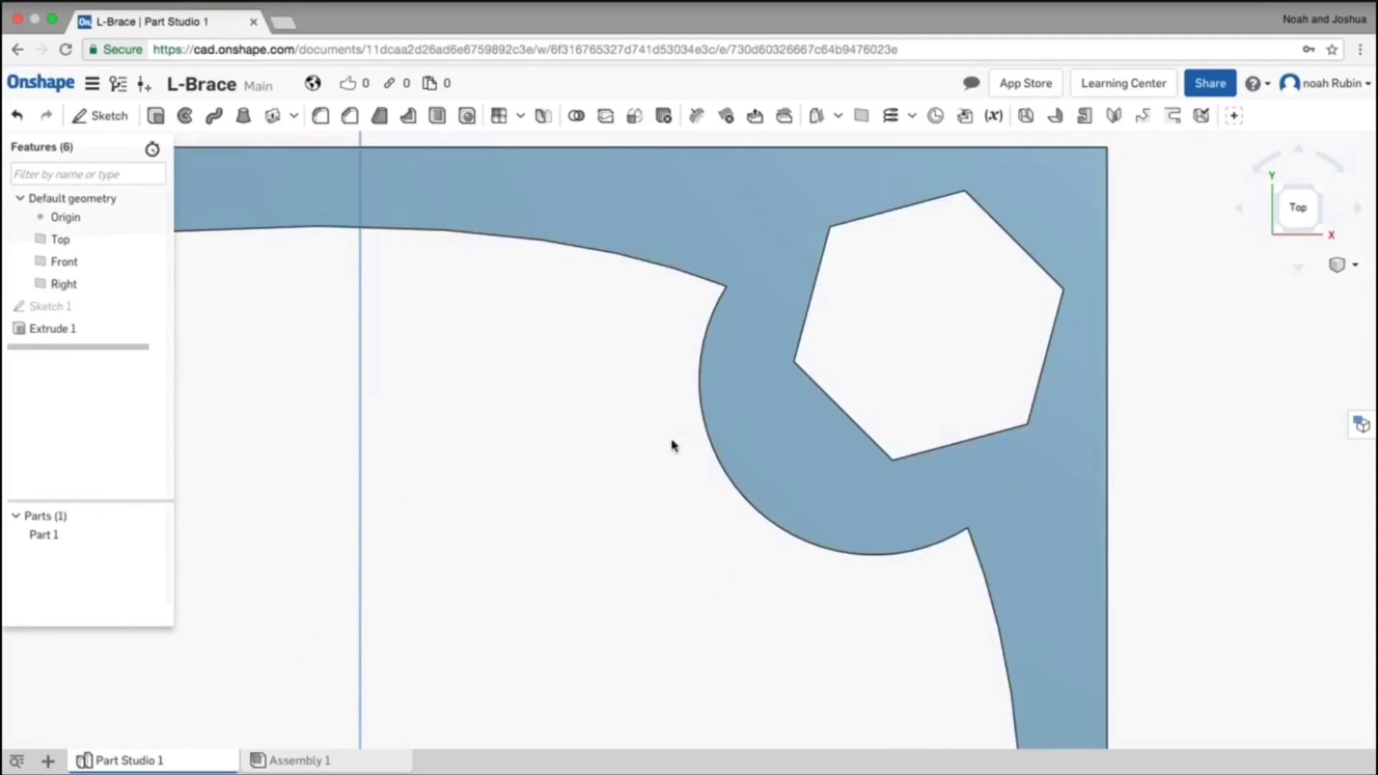
- Examine the extruded brace and its hexagonal corner hole from the front and from above
right_click_drag(631, 453, 655, 374)
scroll(654, 373, "down", 5)
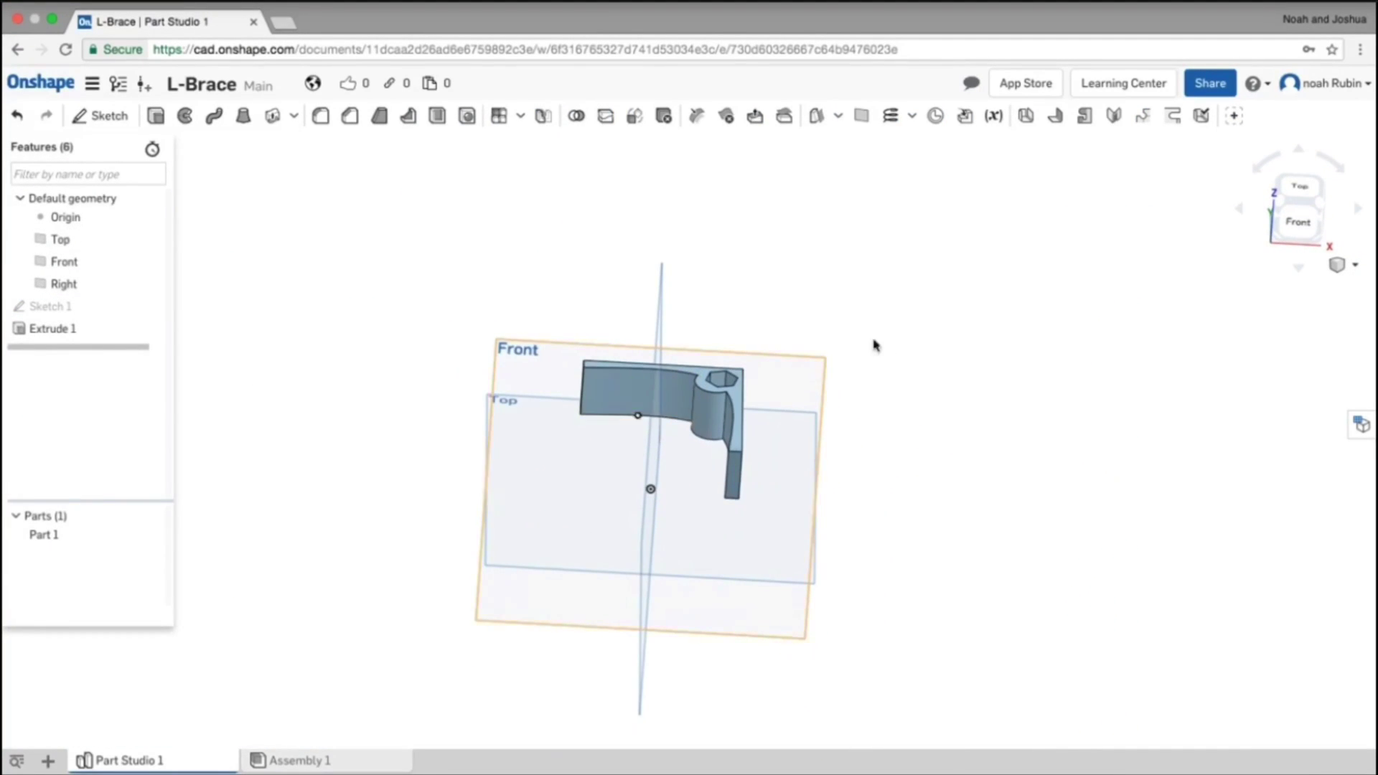
left_click(1294, 237)
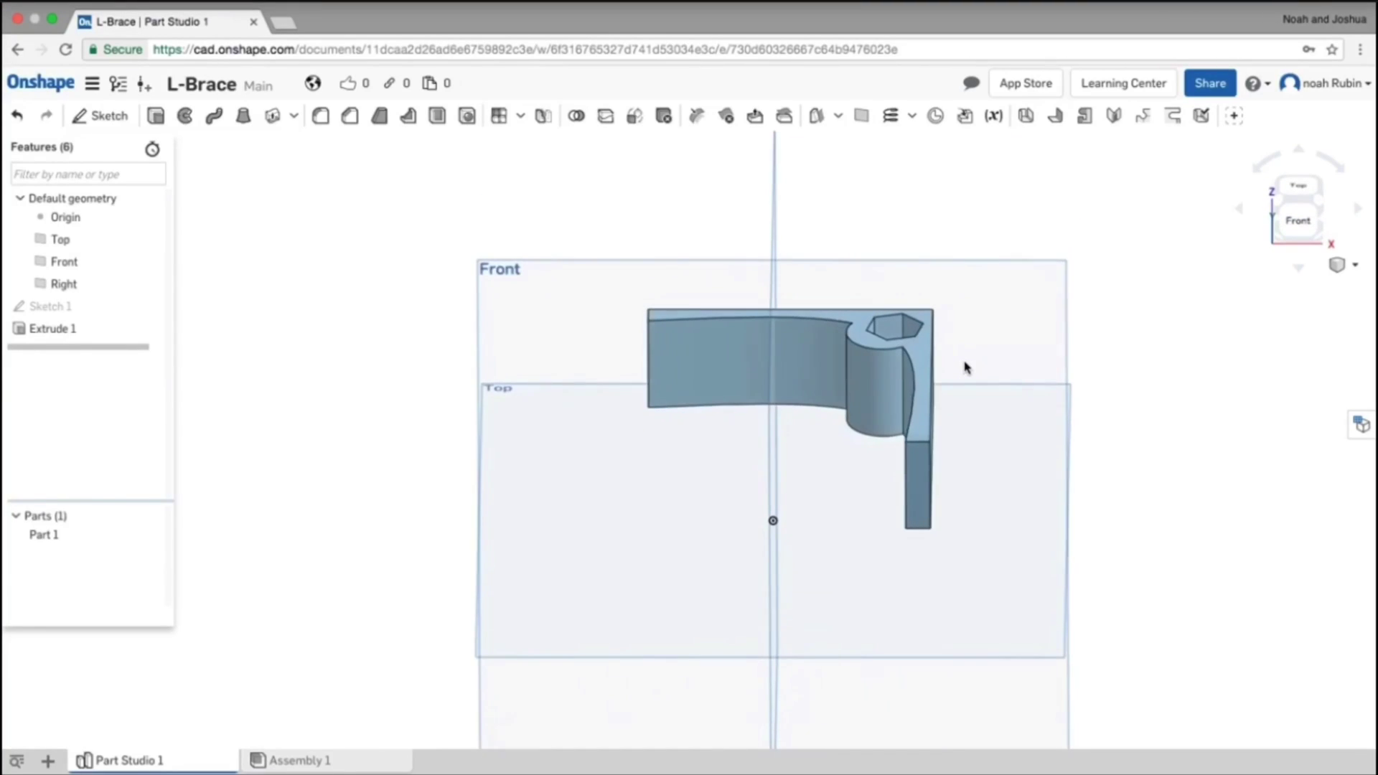
right_click_drag(984, 385, 904, 338)
scroll(897, 337, "up", 6)
key("shift+5")
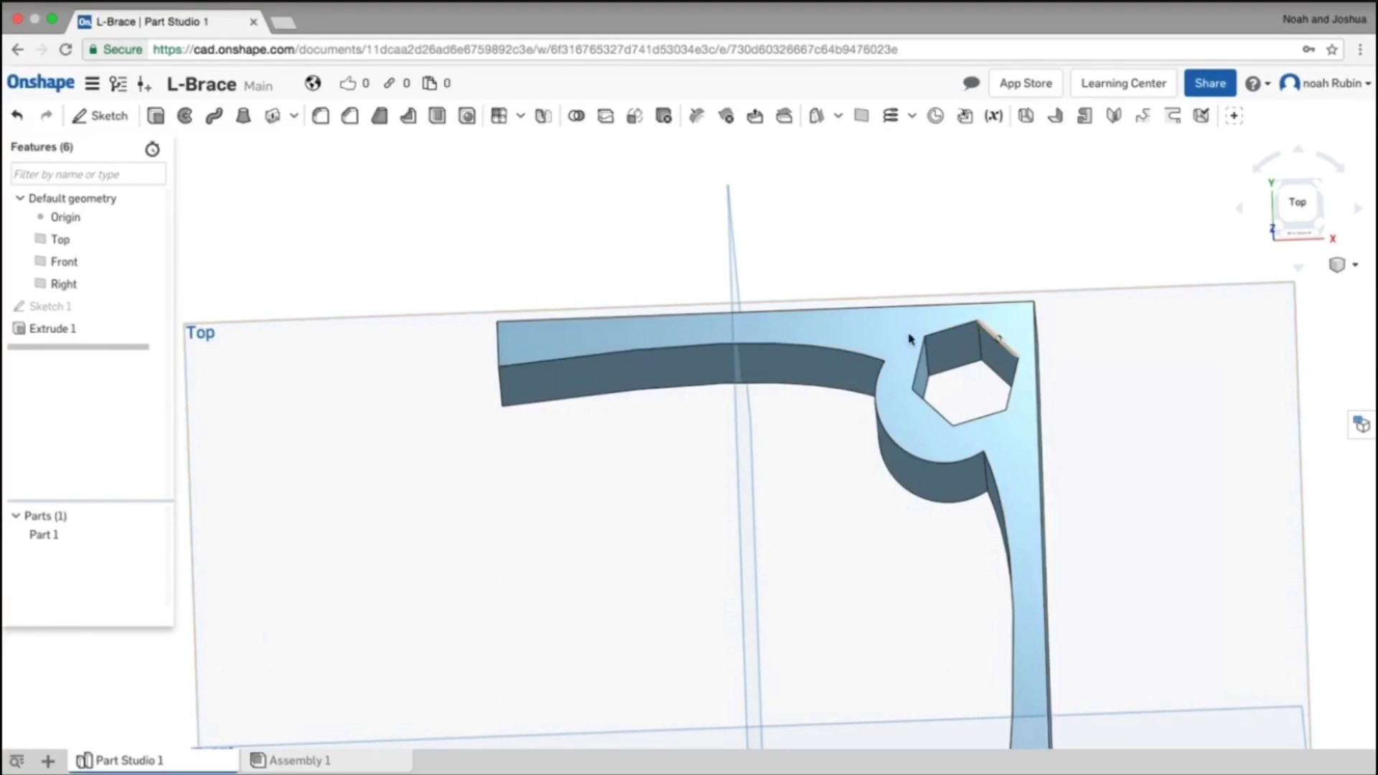
- Reopen the brace's profile sketch for editing and view it straight from above at the hexagon corner
right_click_drag(941, 457, 1111, 235)
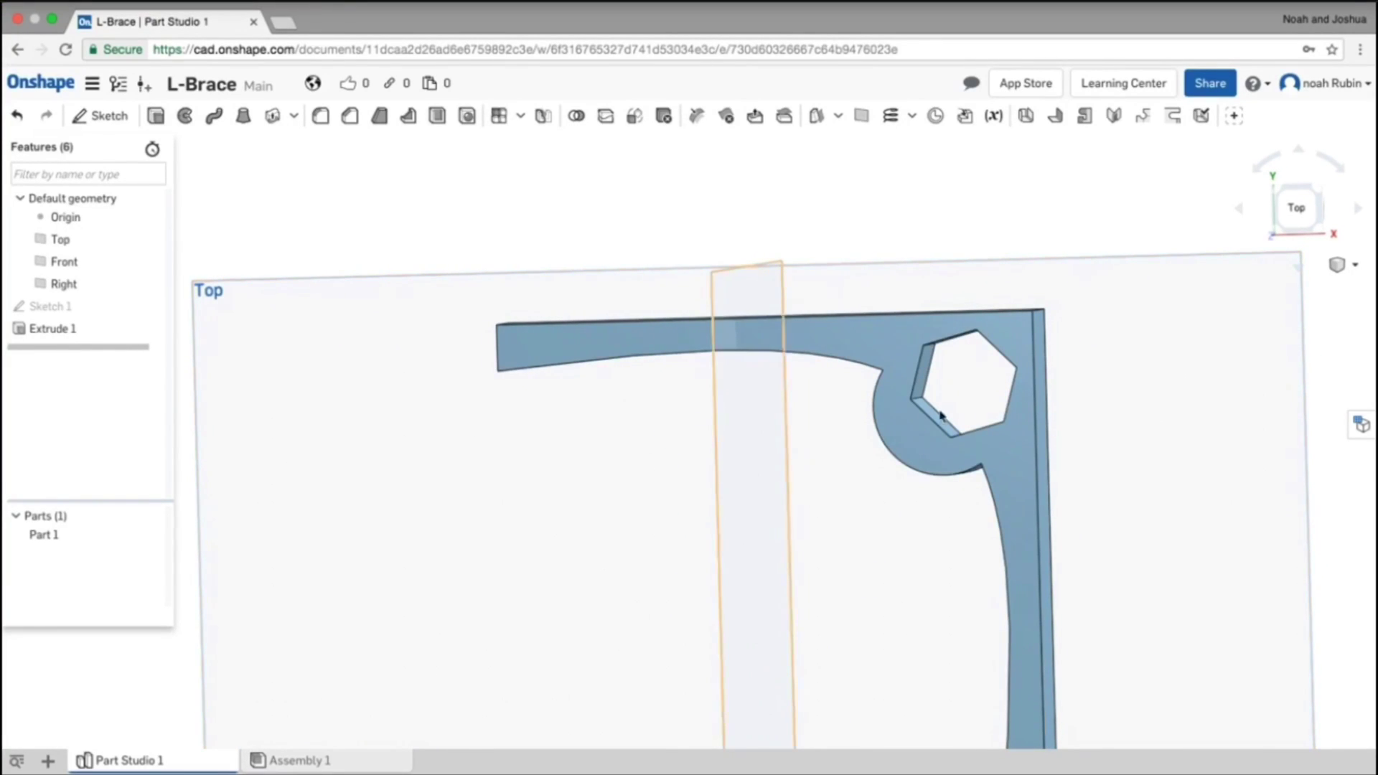
double_click(61, 312)
left_click(1296, 207)
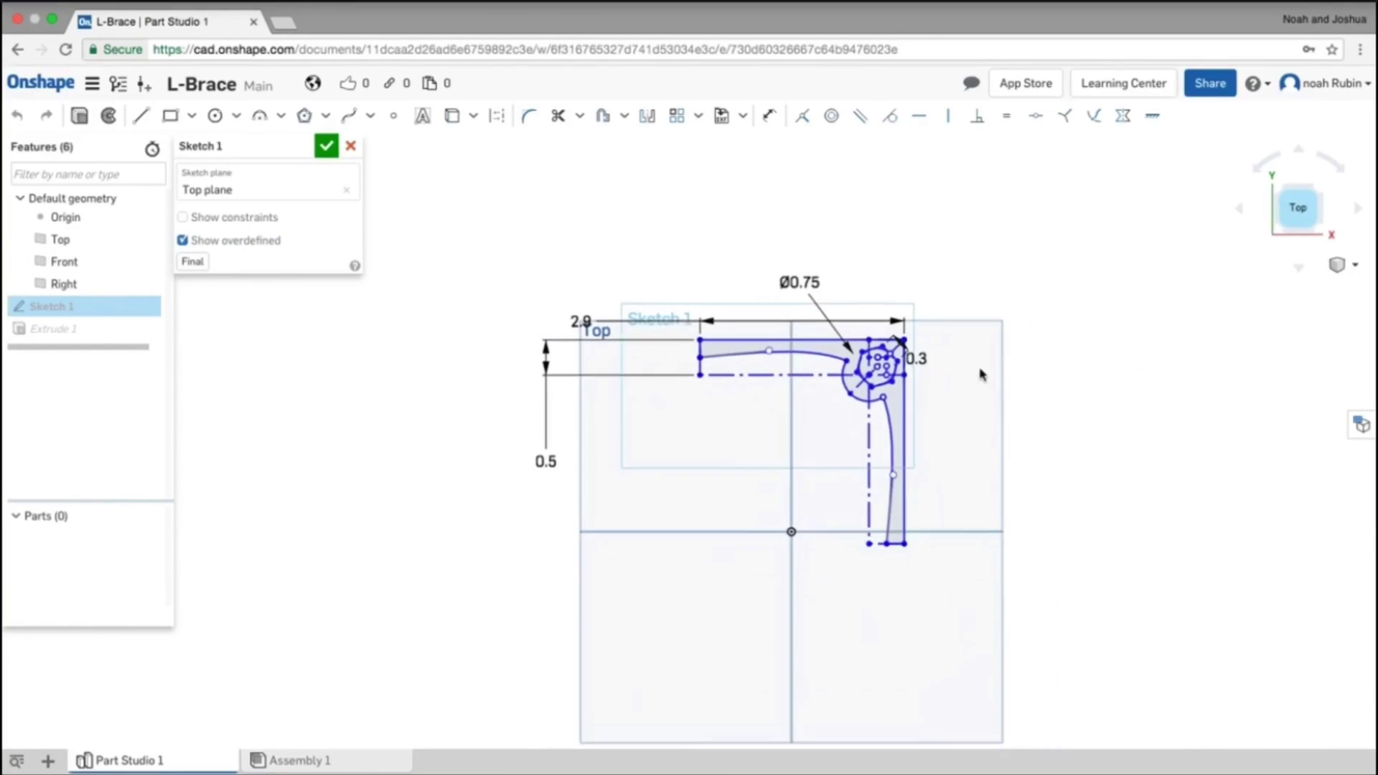
scroll(981, 374, "up", 10)
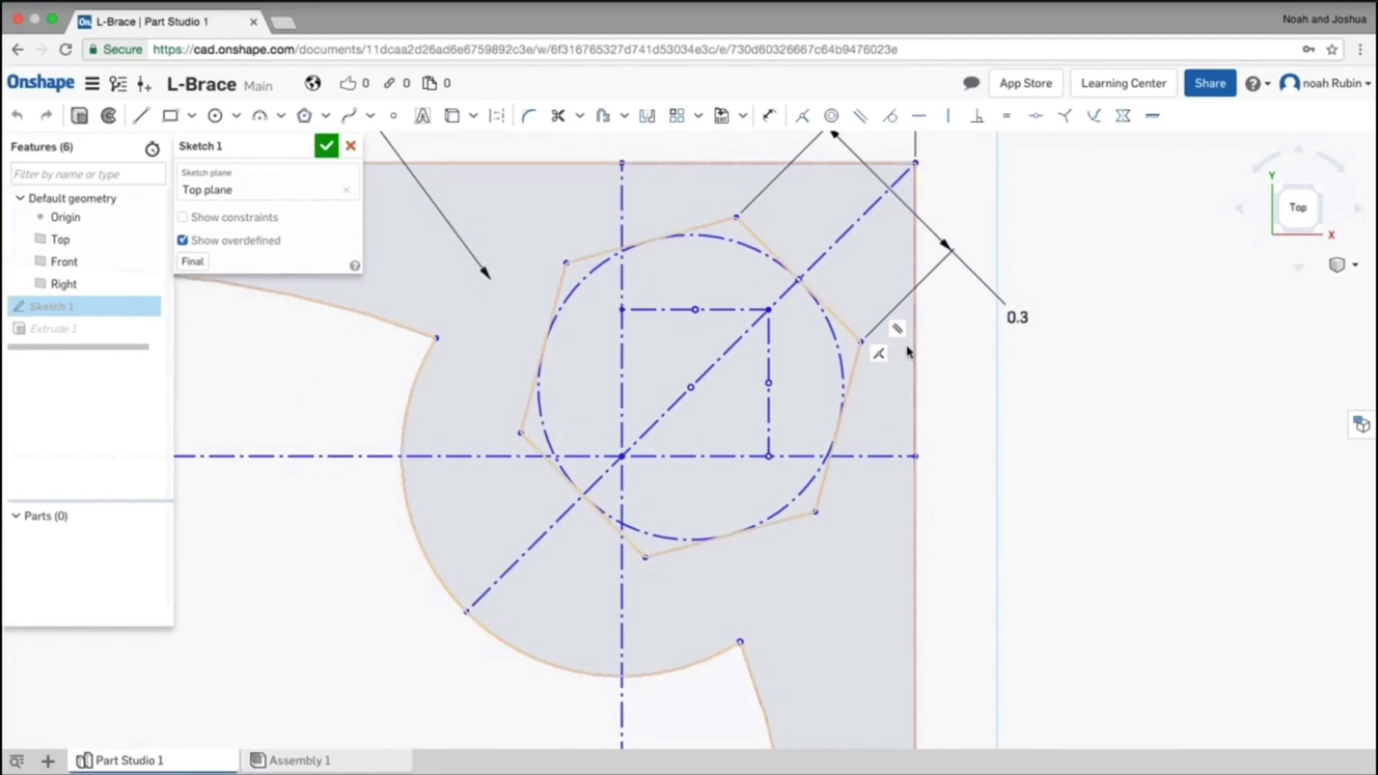
scroll(908, 352, "down", 8)
scroll(861, 370, "up", 5)
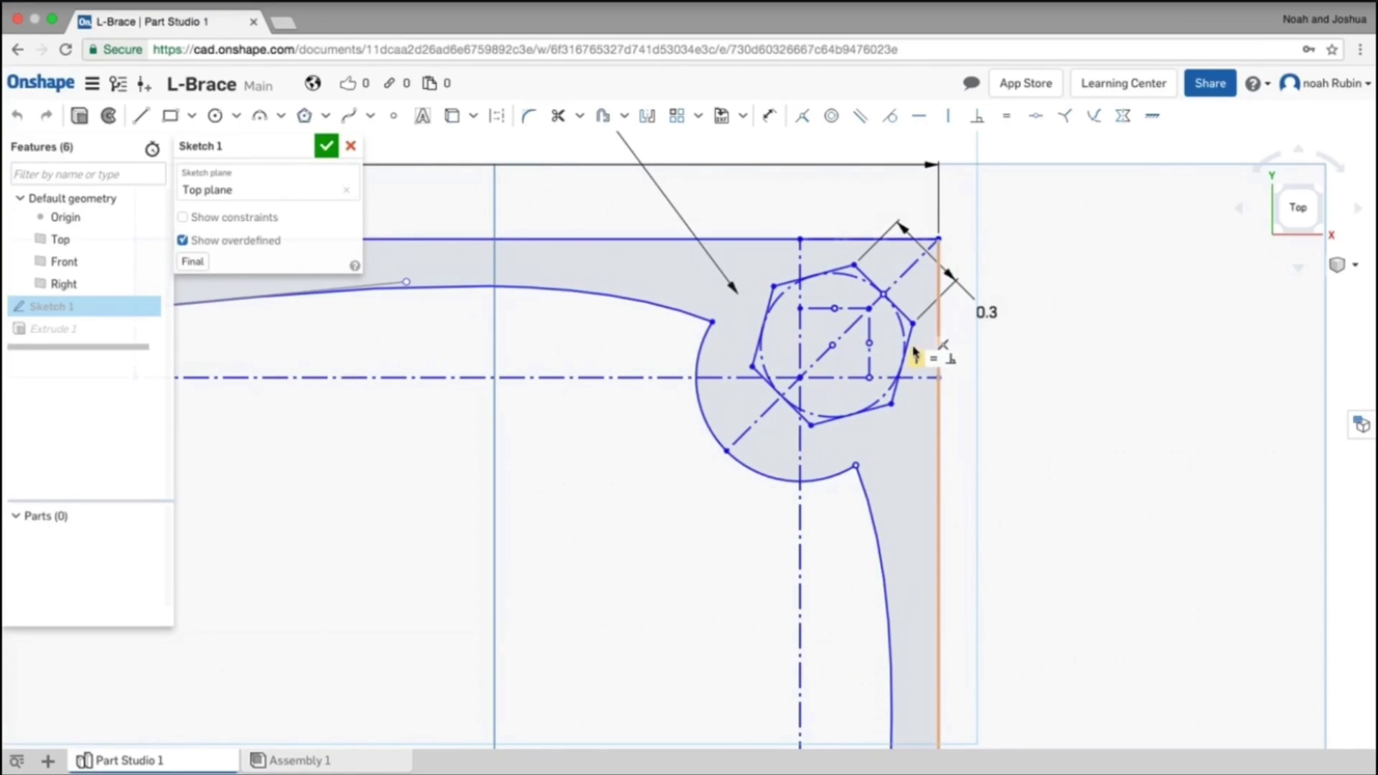
- Delete all six sides of the hexagon at the brace's corner
left_click(793, 280)
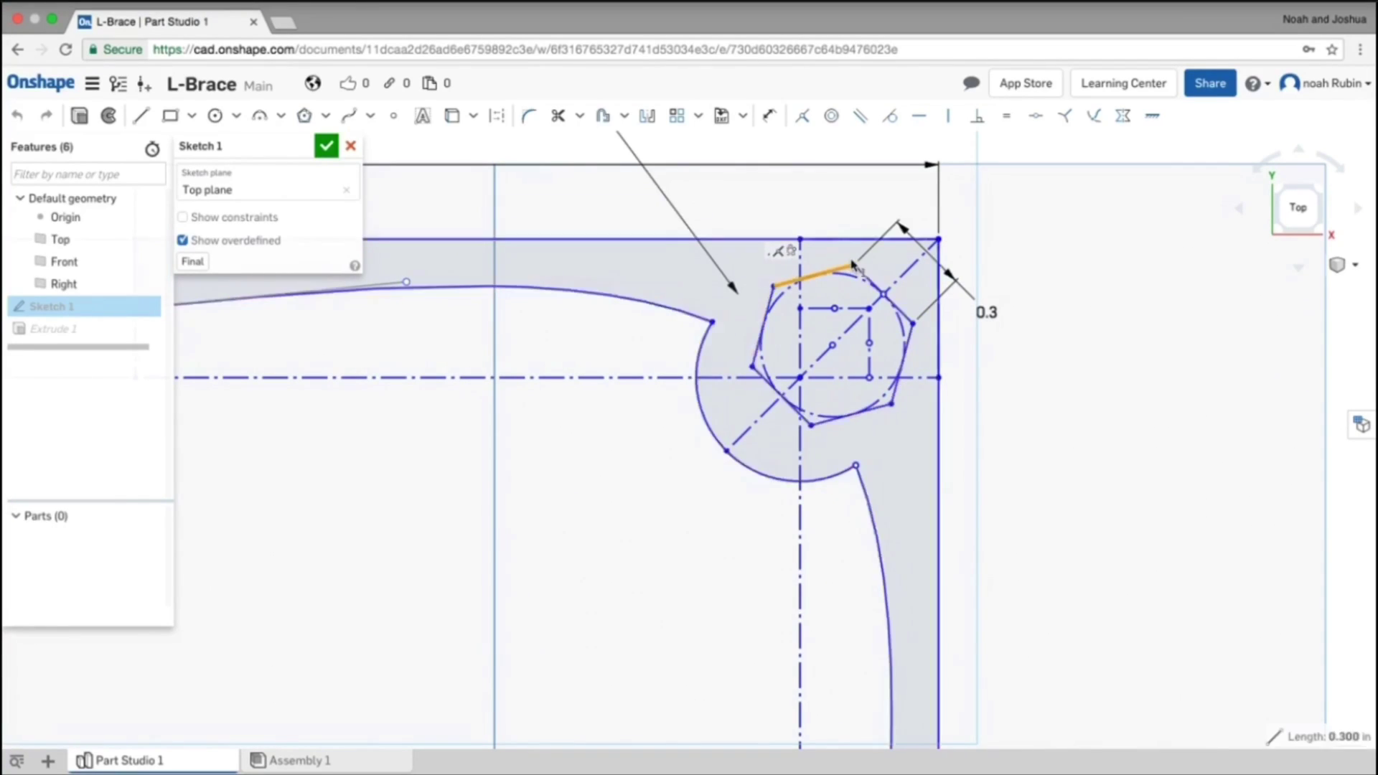
left_click(762, 327)
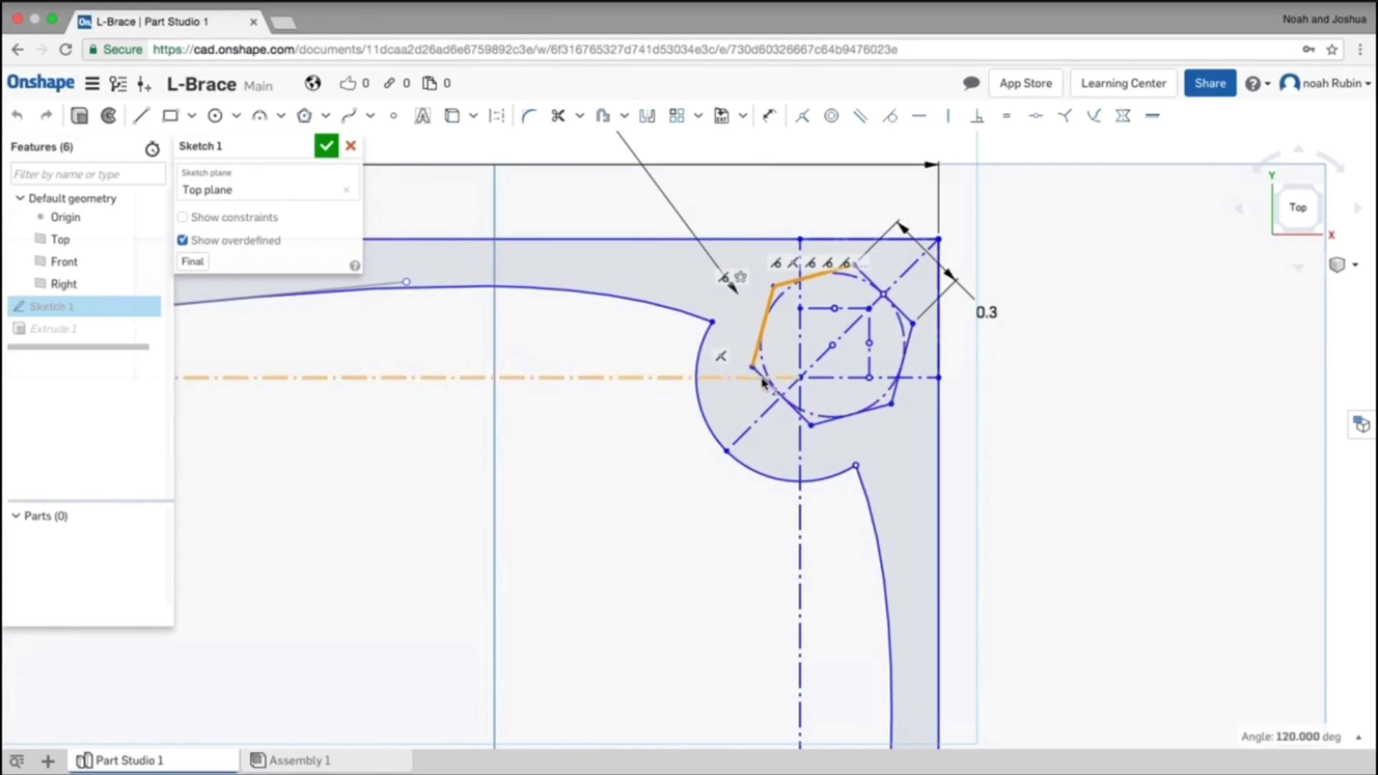
left_click(781, 396)
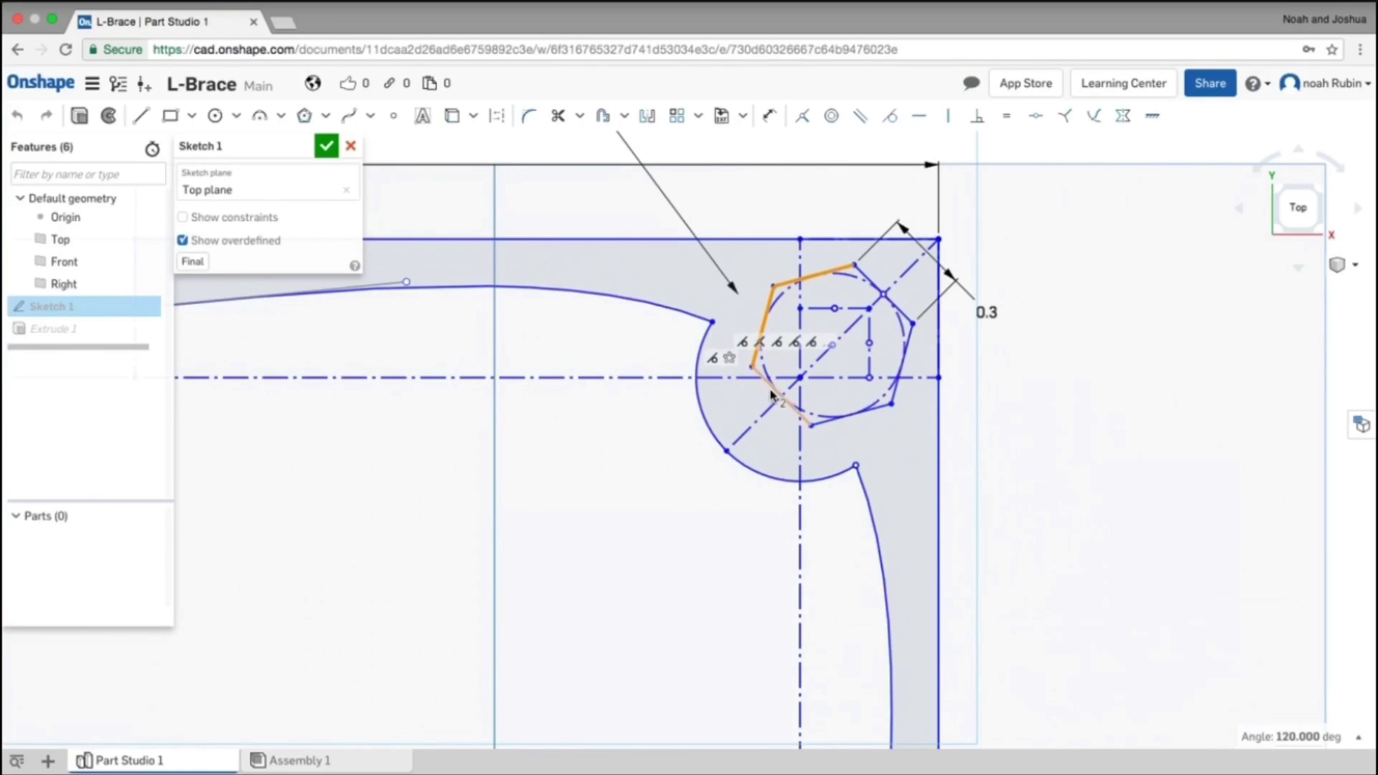
left_click(839, 424)
left_click(901, 367)
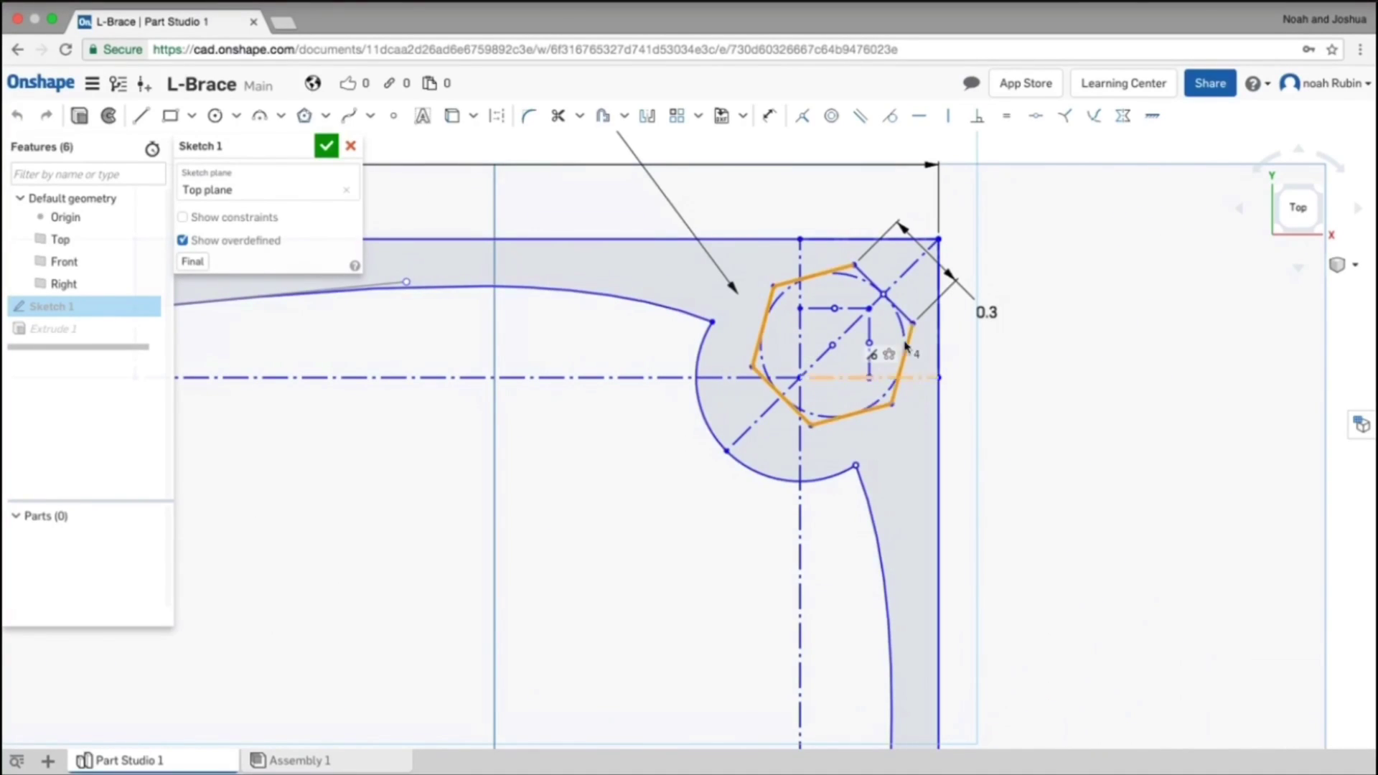
left_click(901, 308)
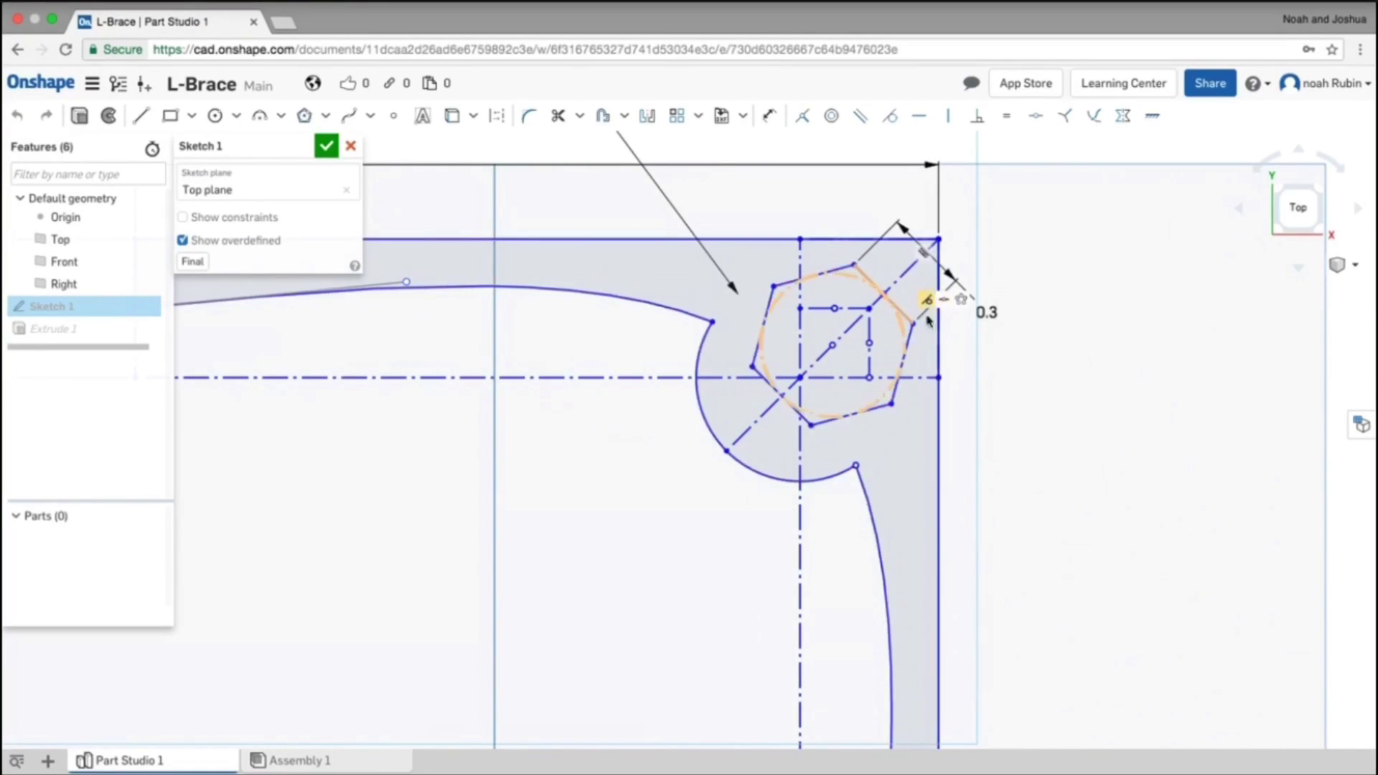
key("Delete")
- Try to dimension the brace's outer vertical edge to 5 in, and delete that dimension
scroll(743, 273, "down", 5)
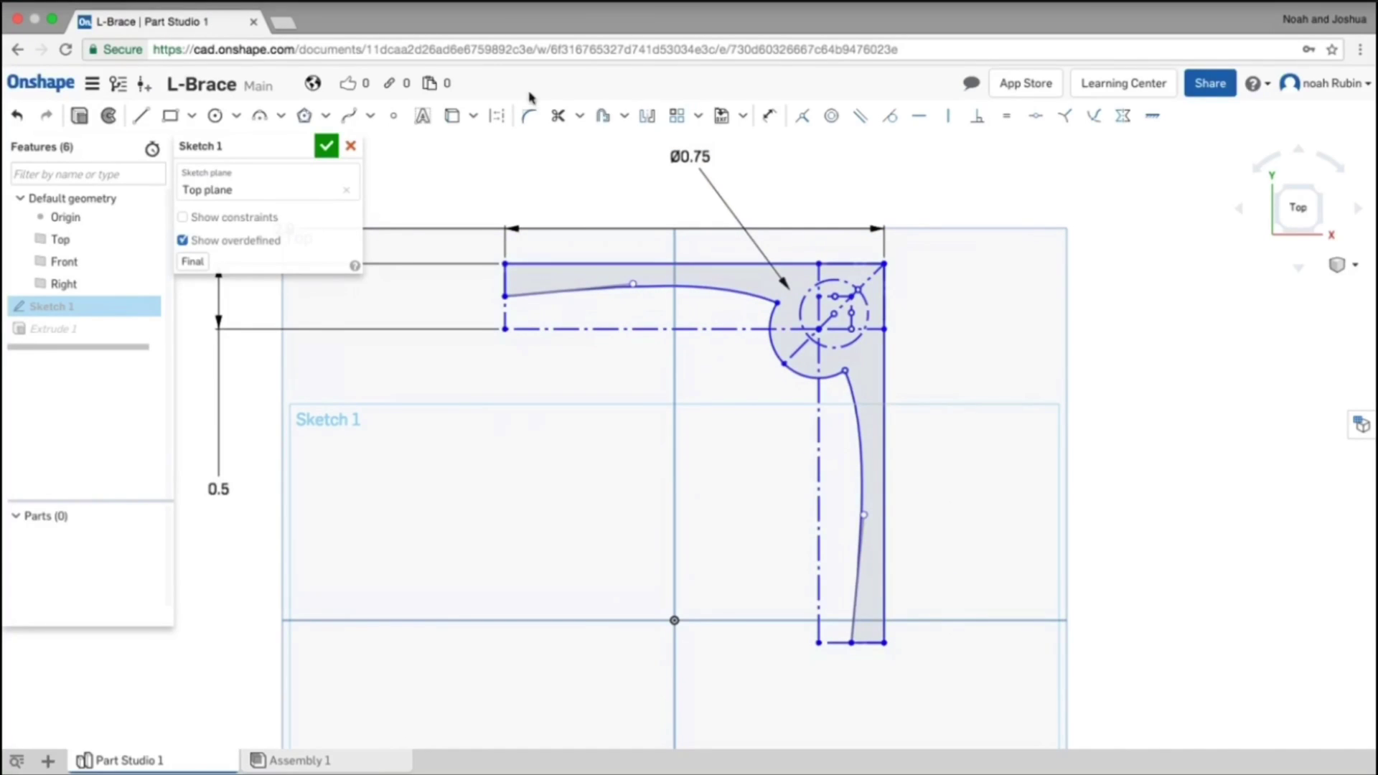
left_click(769, 115)
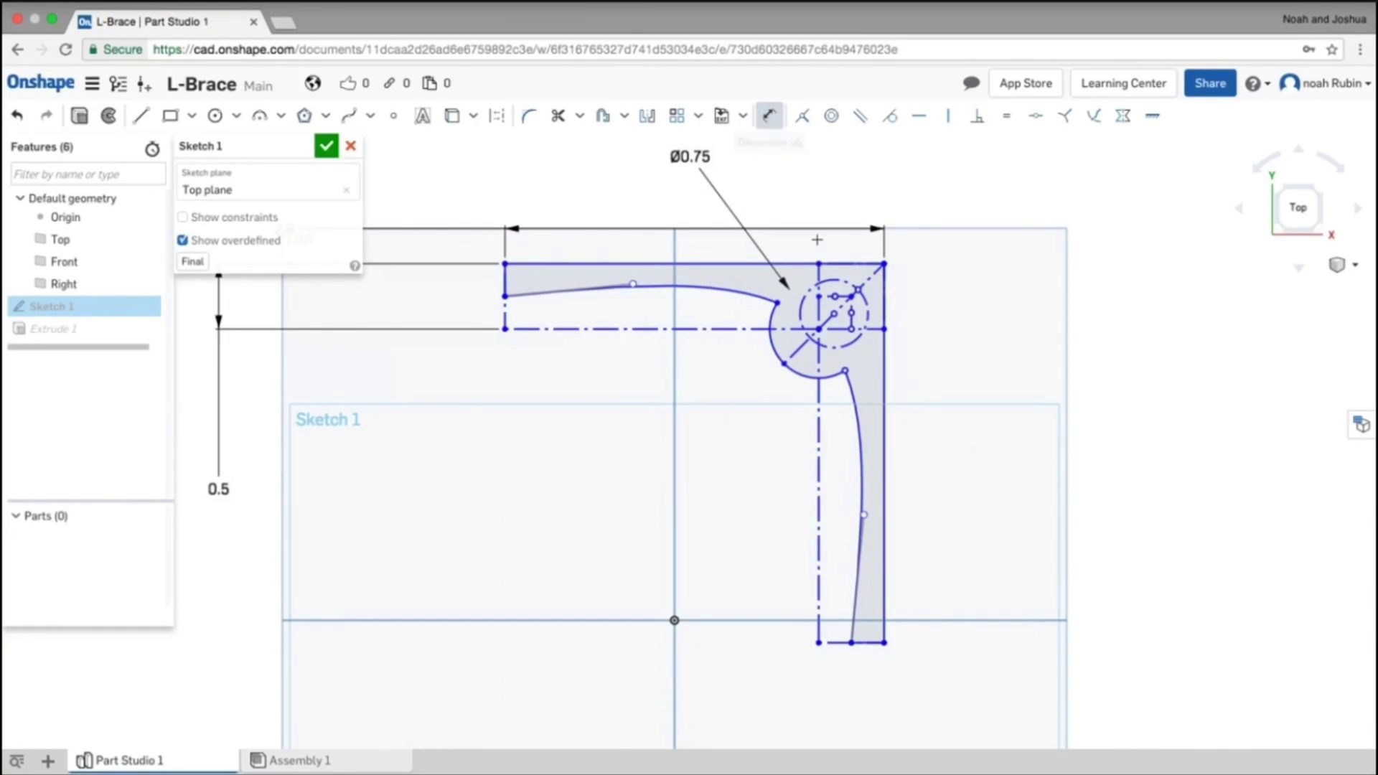
left_click(888, 404)
left_click(1099, 318)
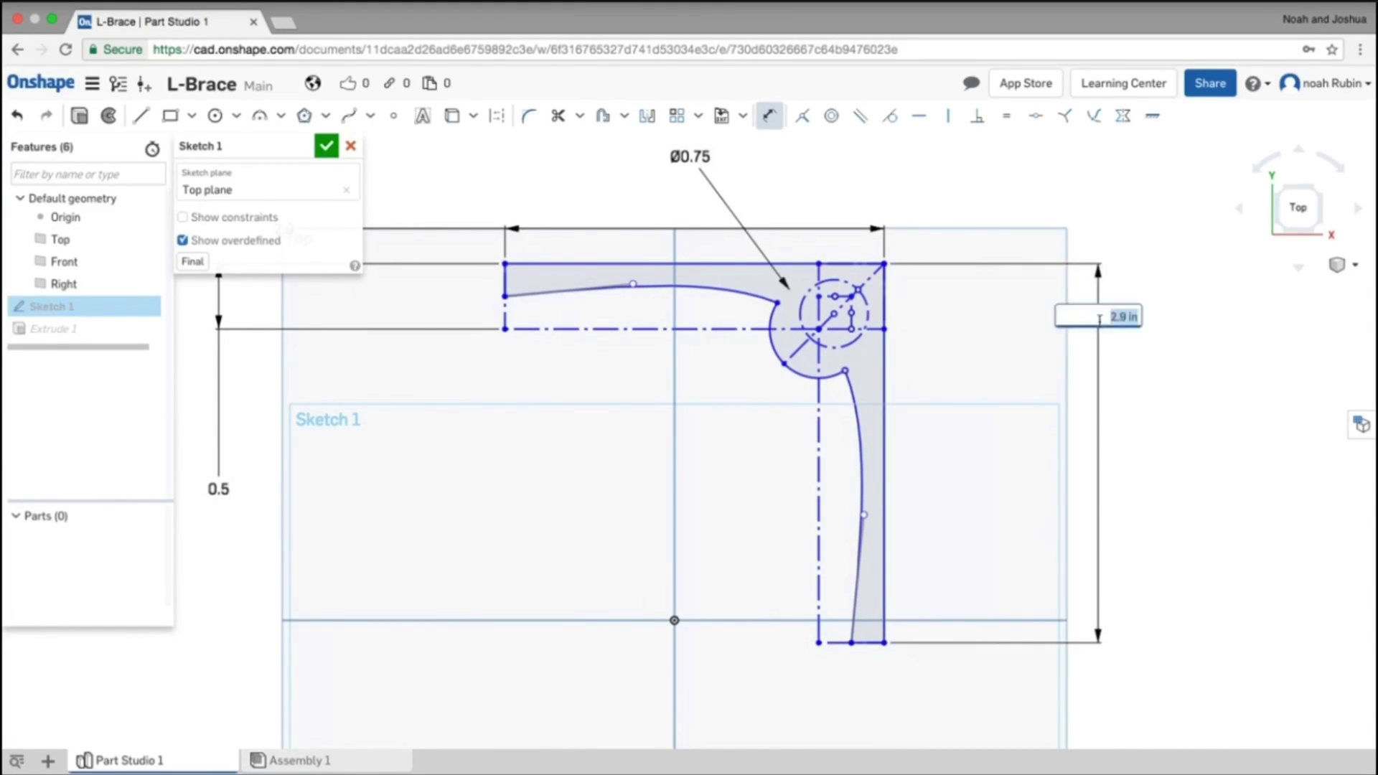
type("5")
key("Return")
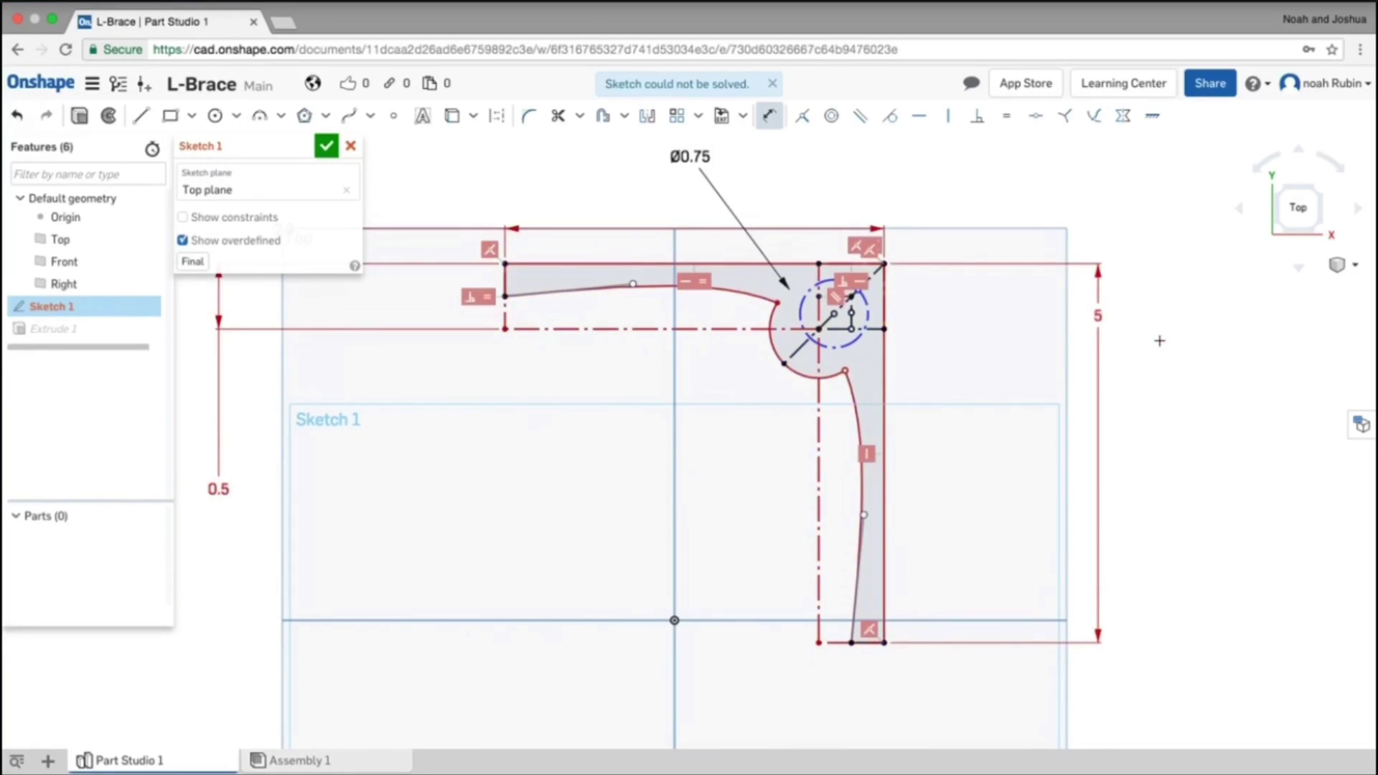
middle_click_drag(750, 400, 876, 397)
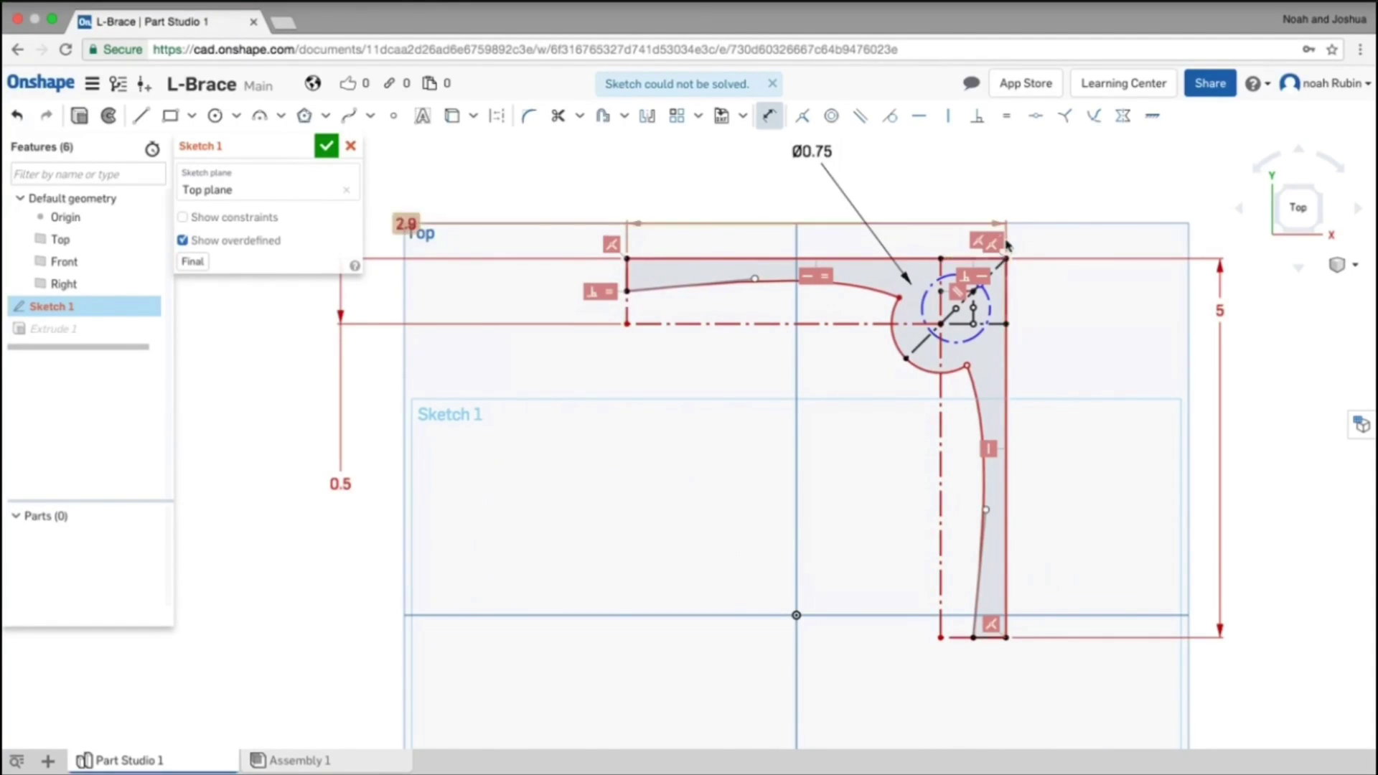
left_click(1223, 314)
key("Delete")
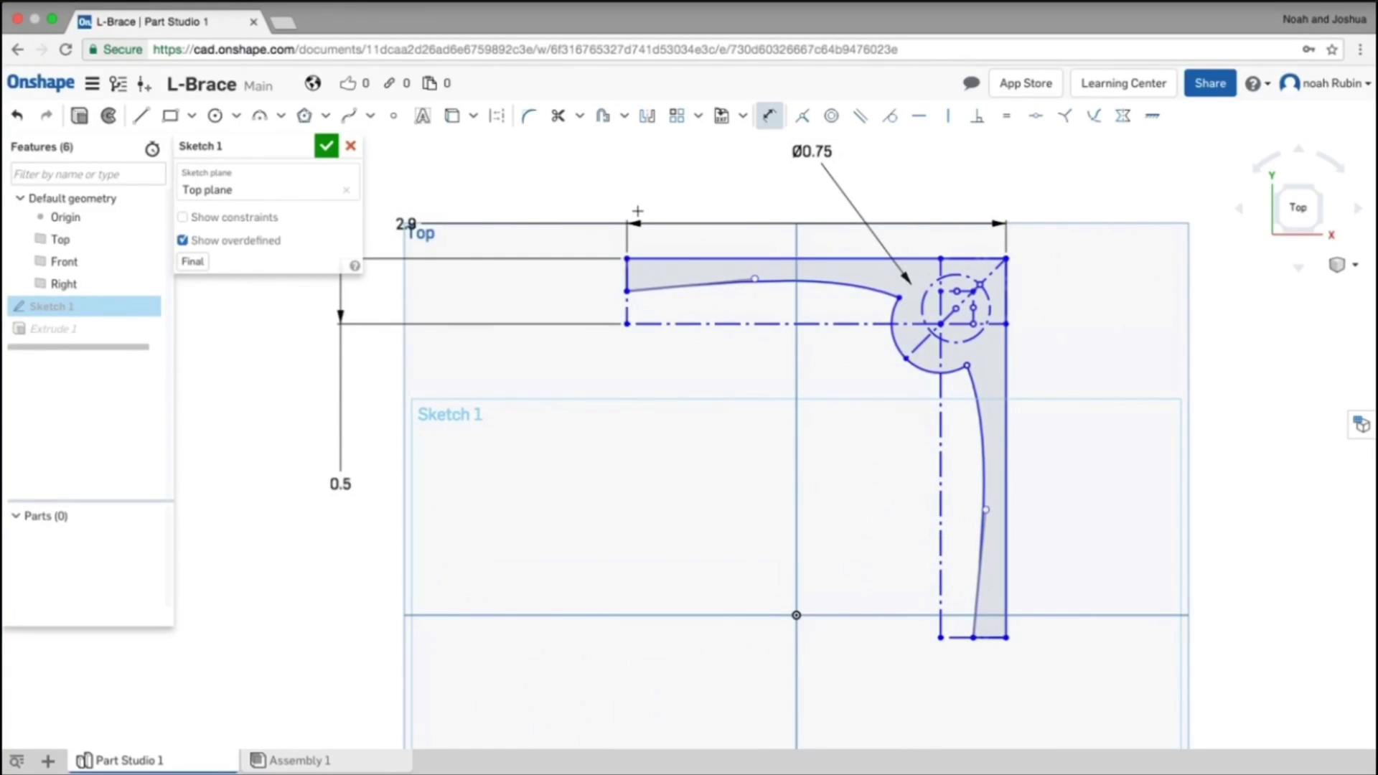
- Draw an eight-sided polygon centred on the diagonal's midpoint, with one side's midpoint on the diagonal
left_click(304, 116)
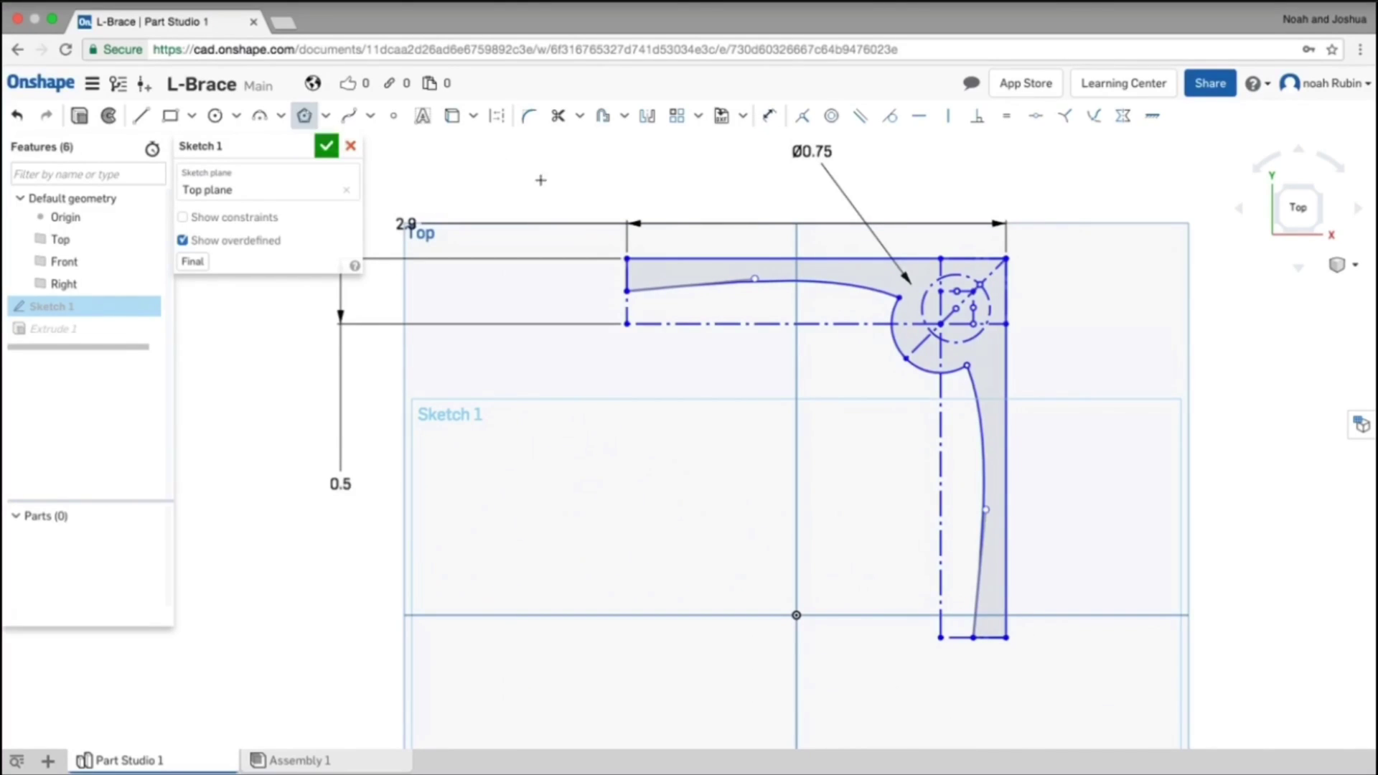
left_click(957, 307)
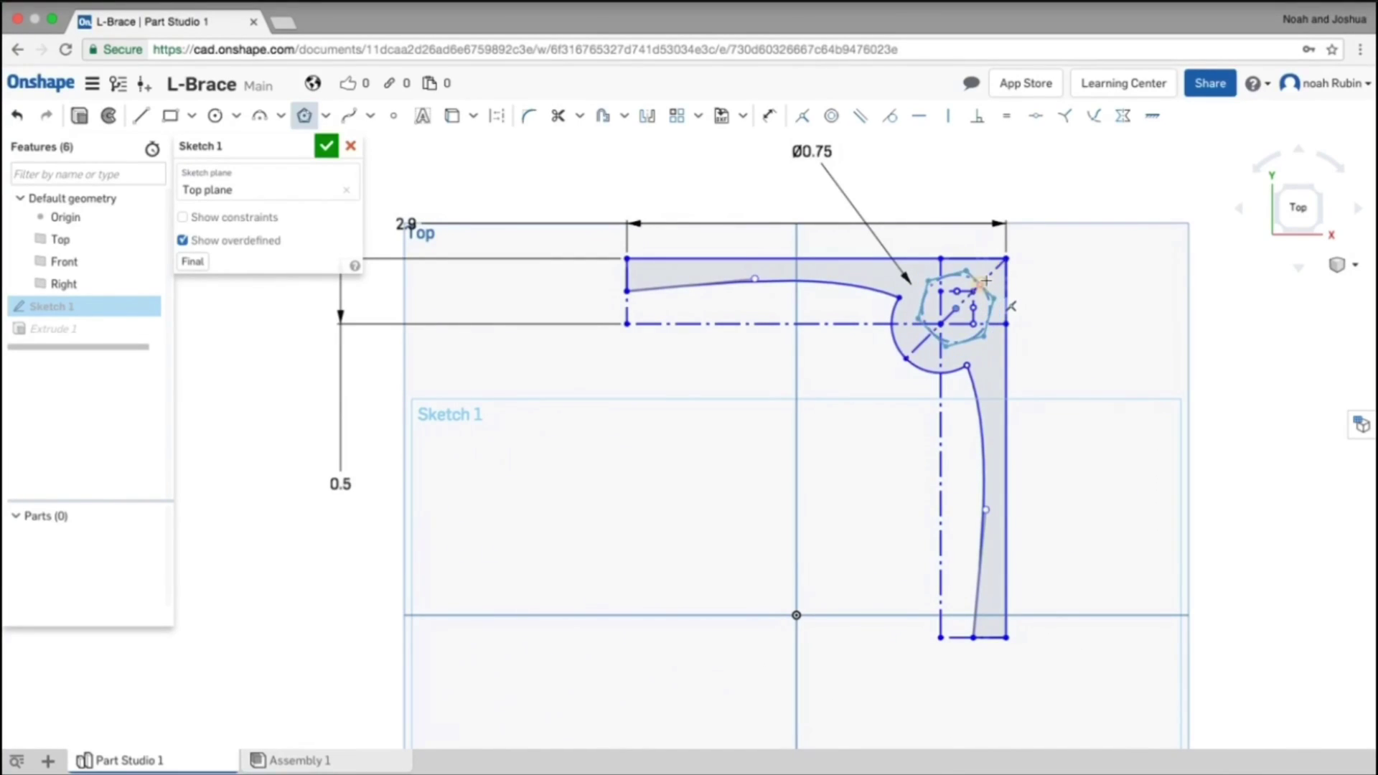
scroll(995, 244, "up", 5)
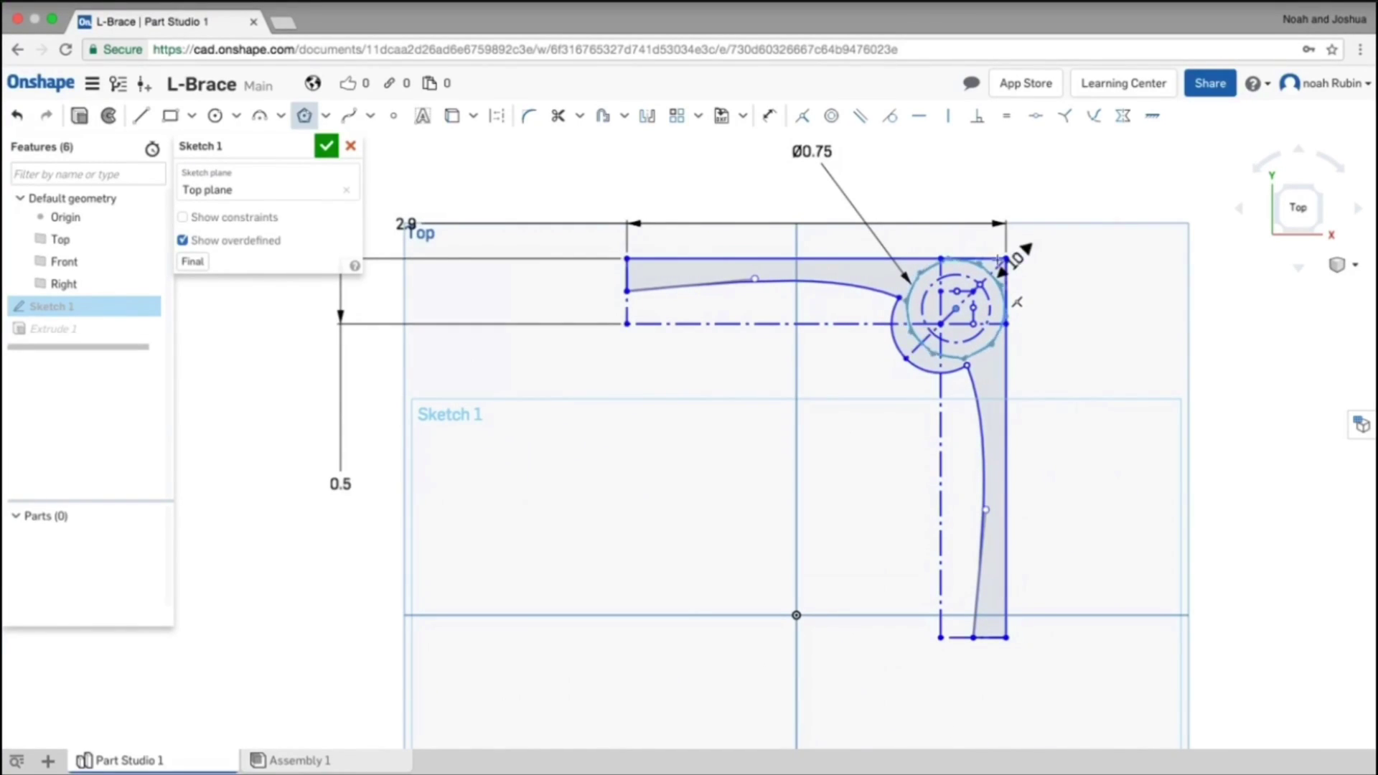
scroll(1001, 264, "down", 3)
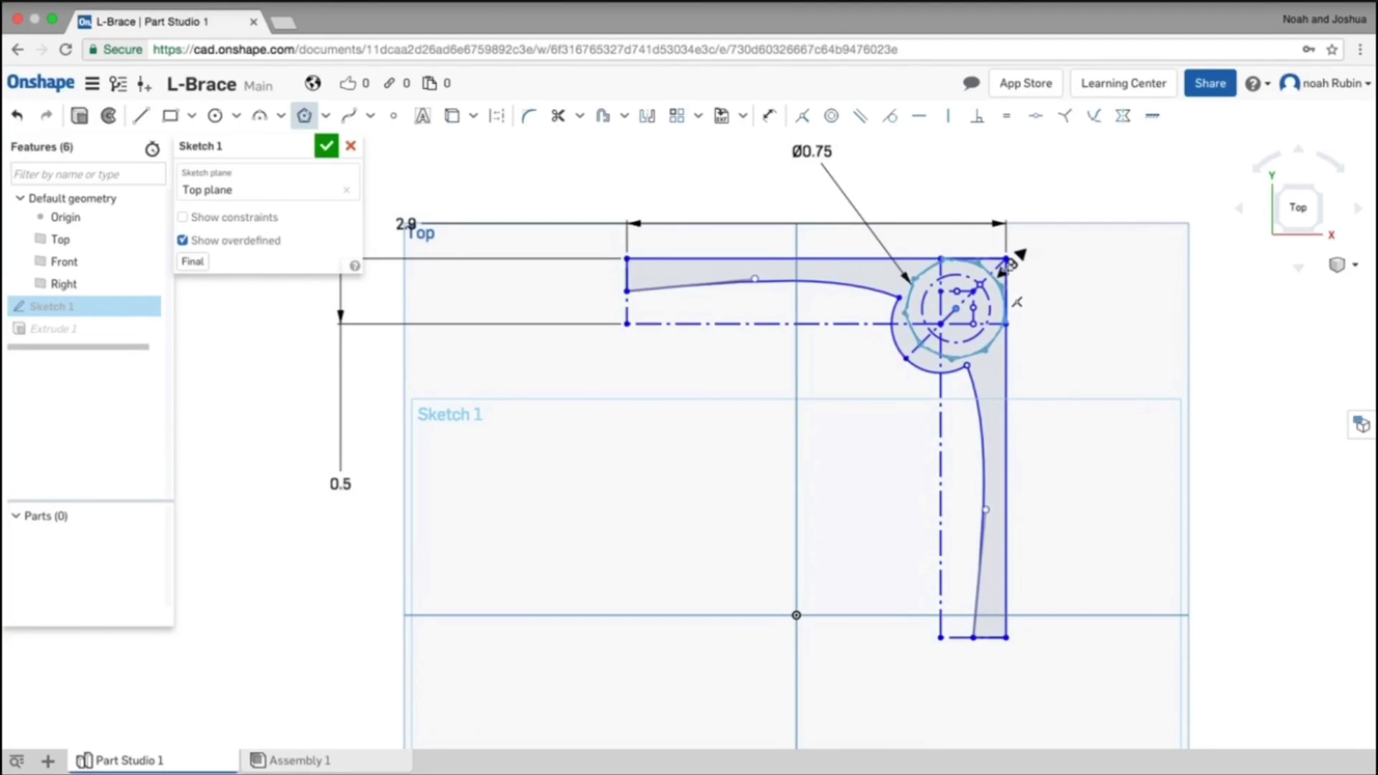
left_click(1002, 267)
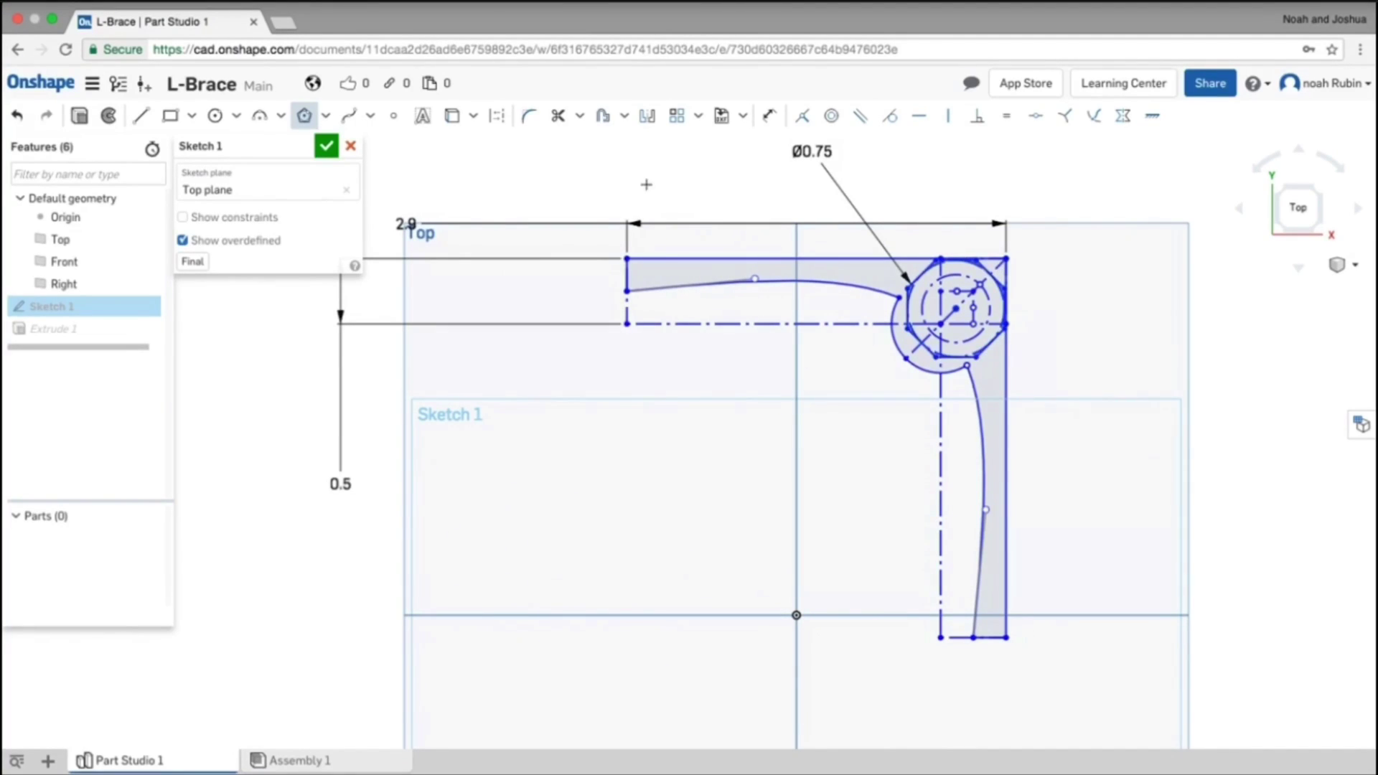
- Dimension the octagon's upper-left slanted side to 0.3 in
left_click(768, 121)
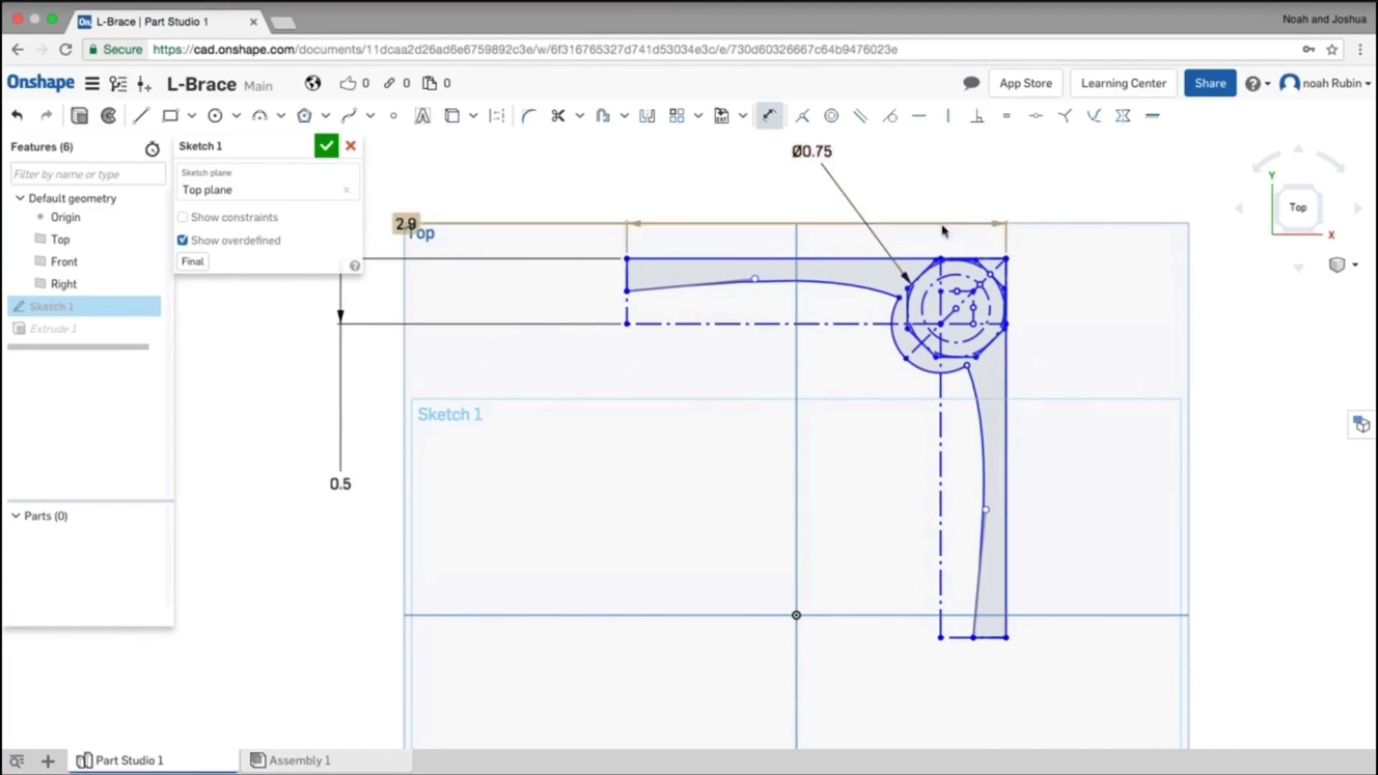
scroll(920, 273, "up", 5)
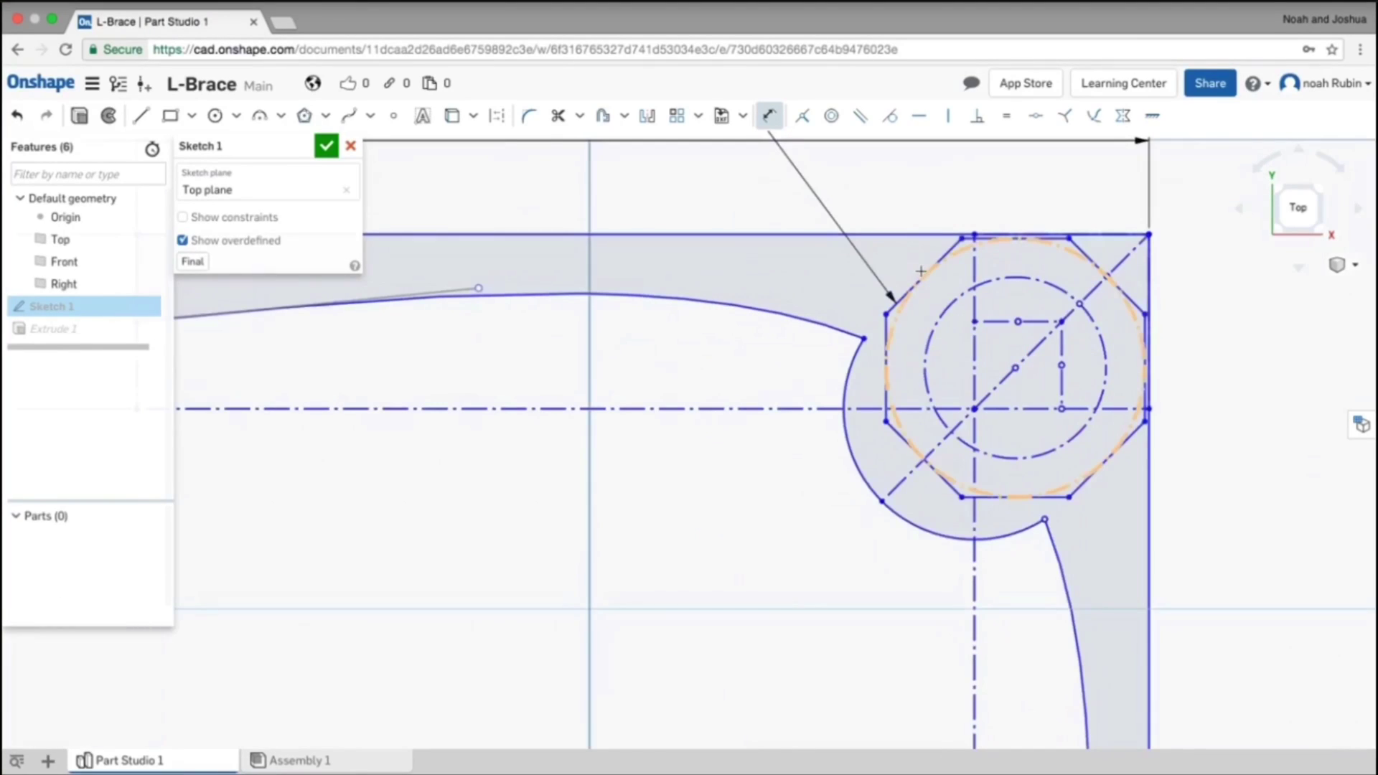
left_click(895, 306)
left_click(947, 197)
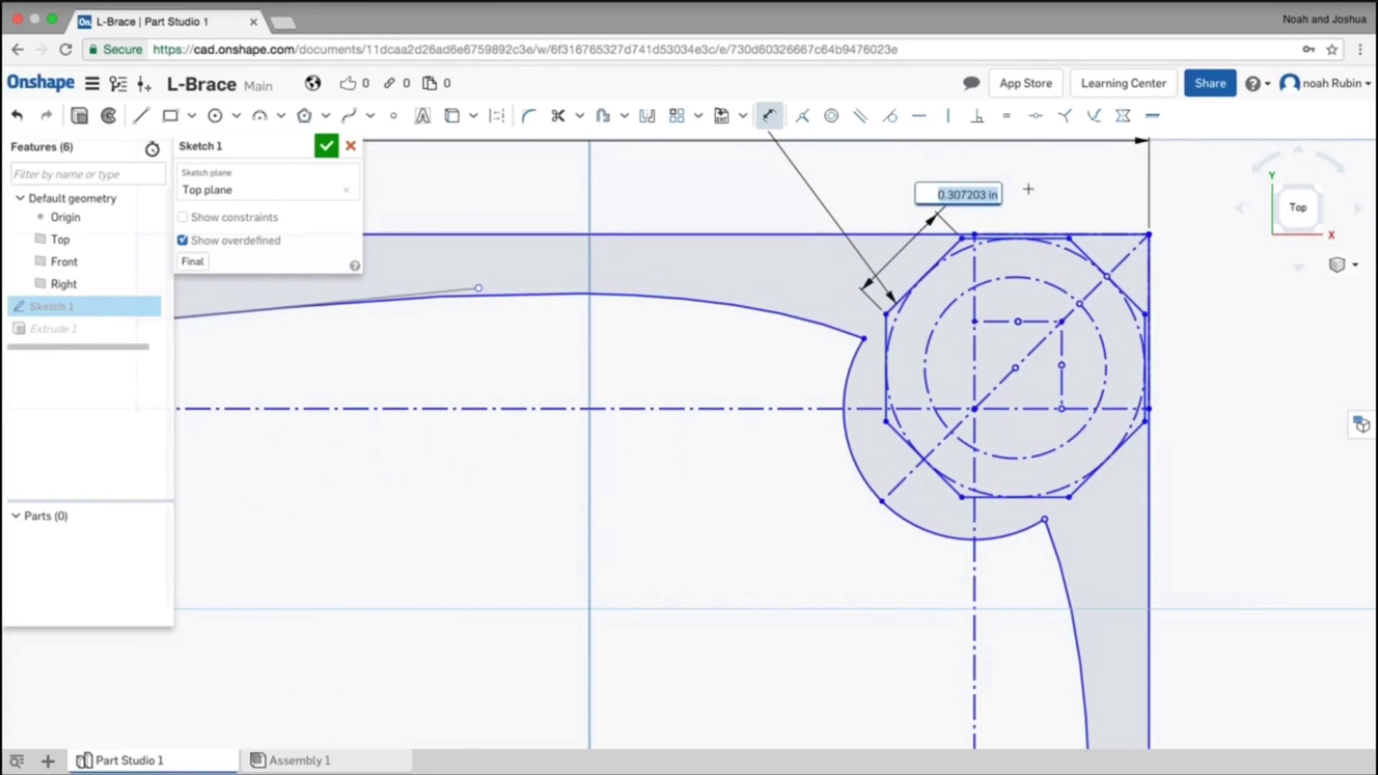
type(".3")
key("Return")
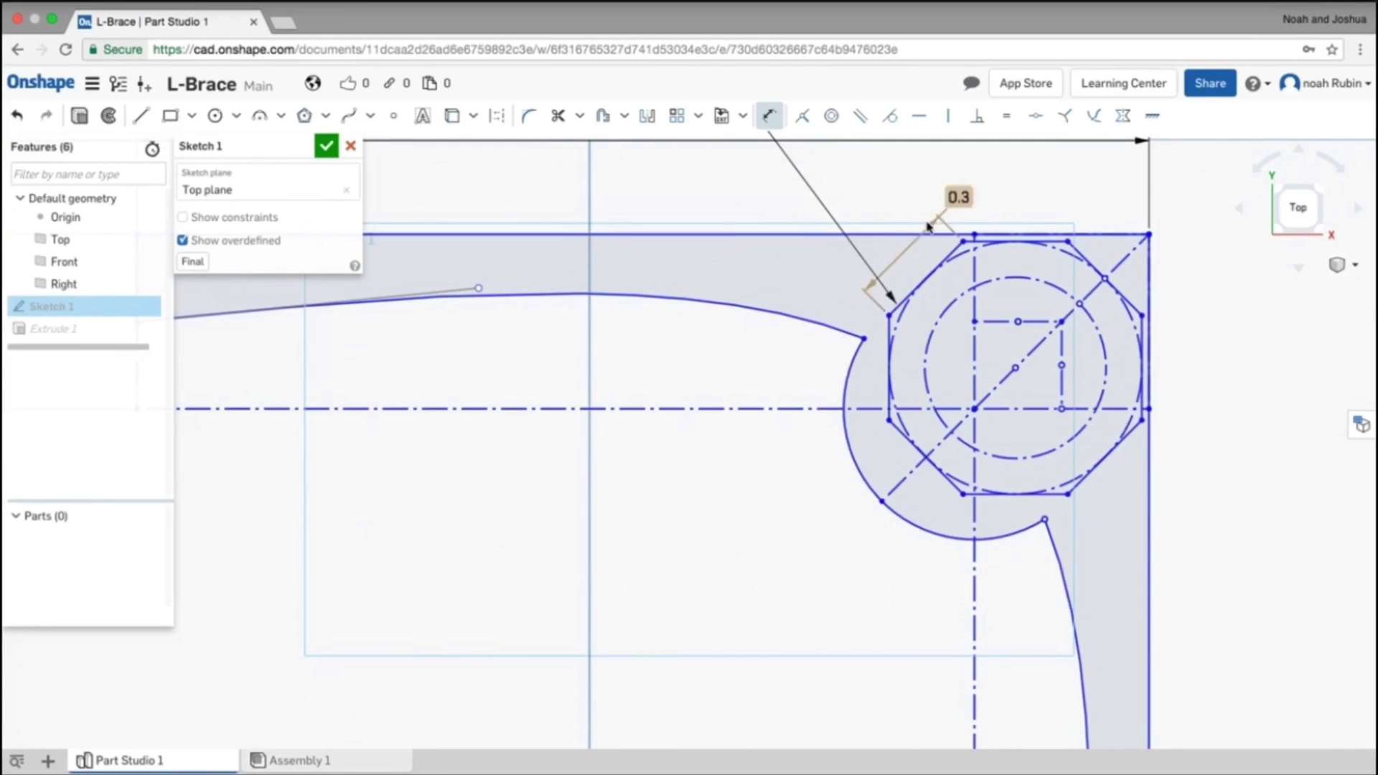
- Set the octagon's side length to 0.2 in
double_click(953, 198)
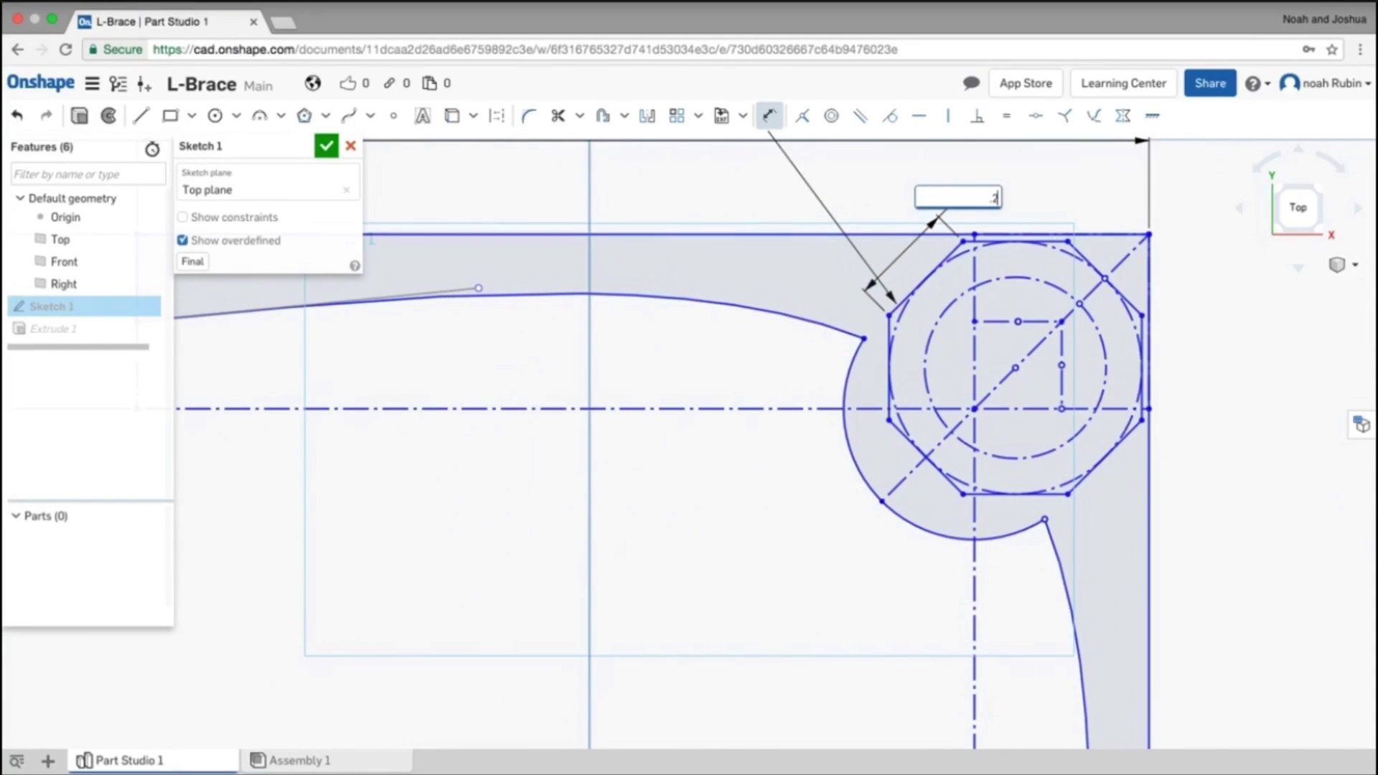
type(".2")
key("Return")
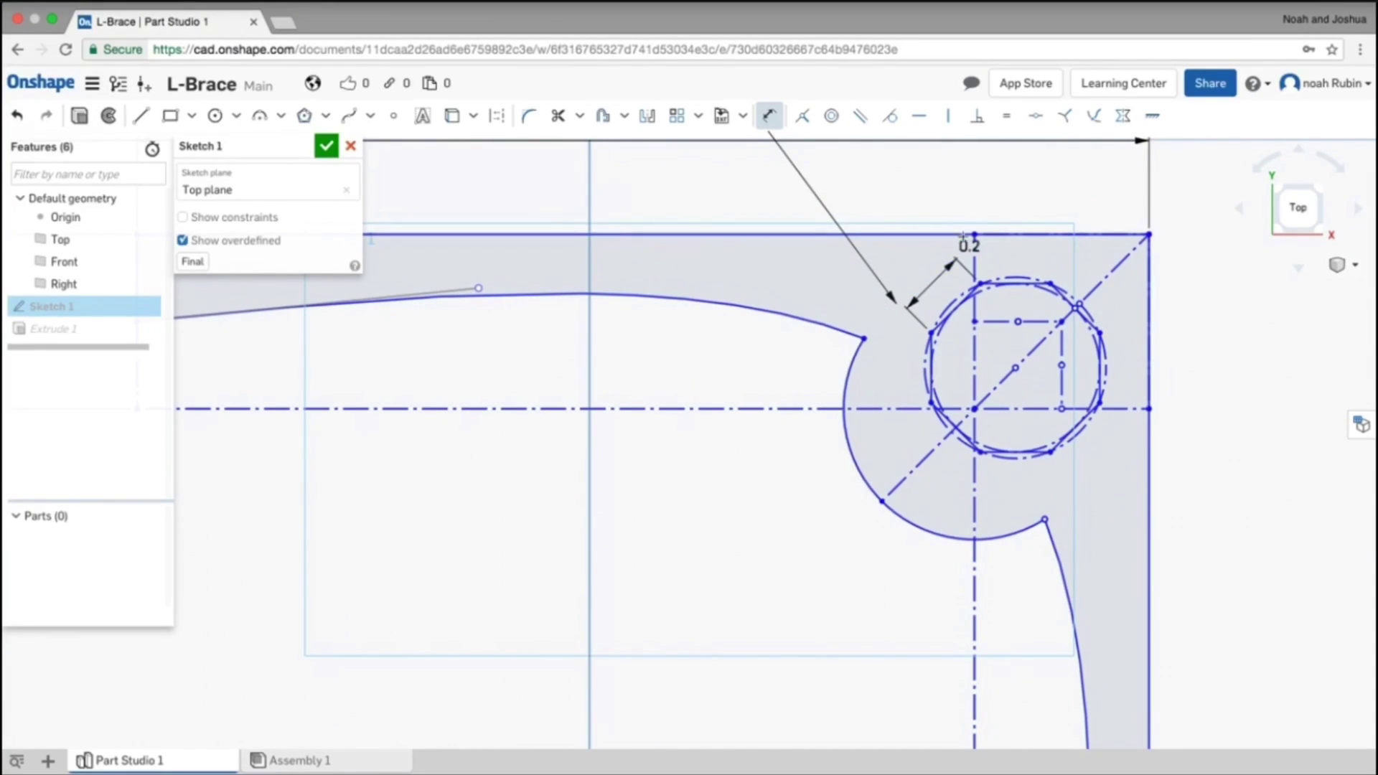
- Set the octagon's side length to 0.25 in and finish the sketch
double_click(967, 243)
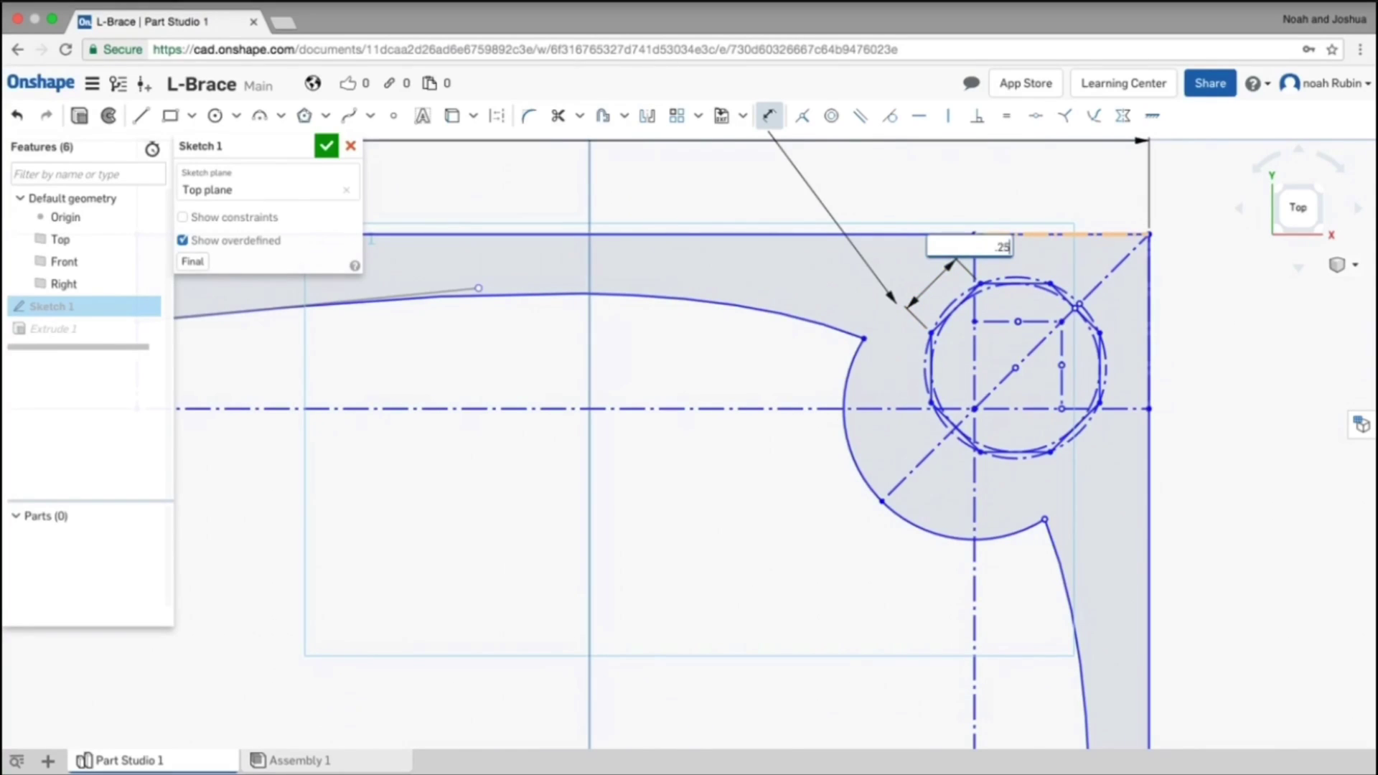
type(".25")
key("Return")
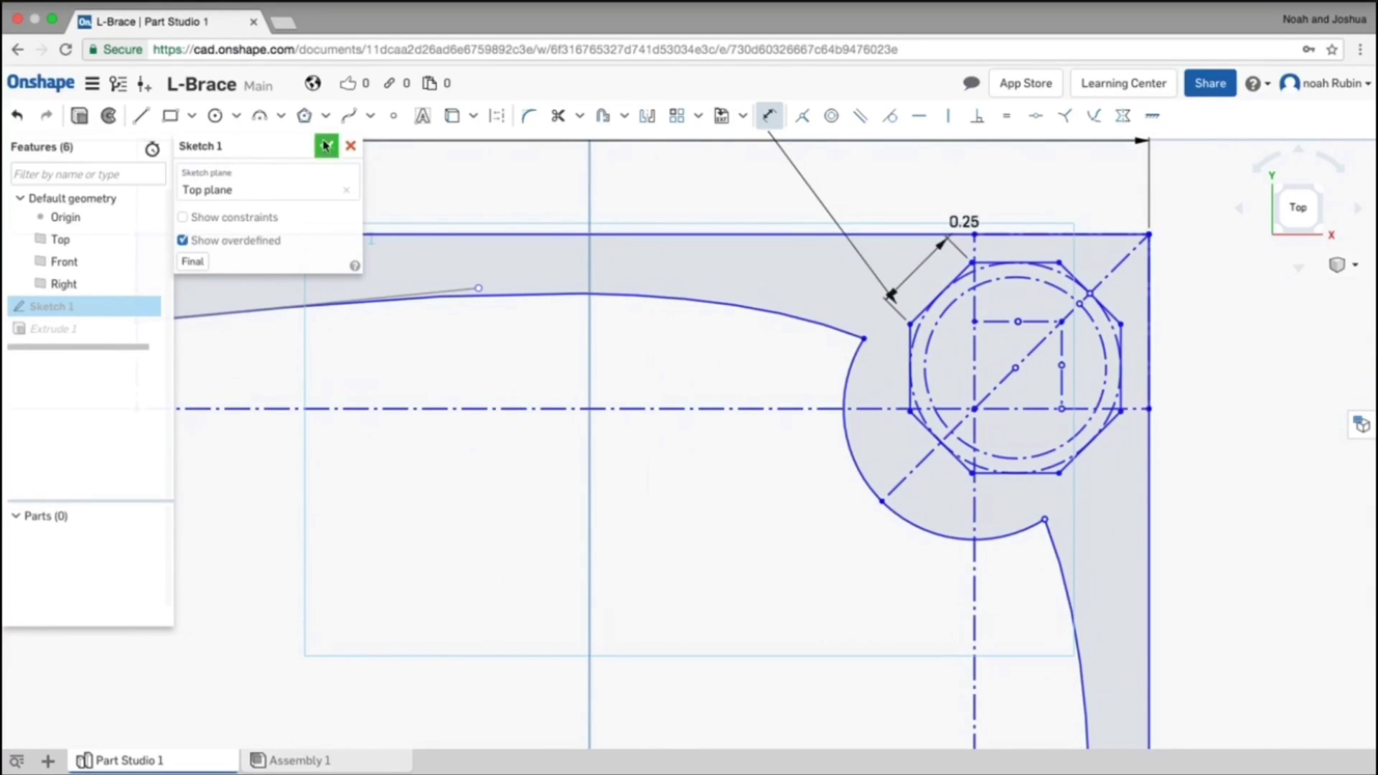
left_click(326, 146)
scroll(854, 437, "down", 2)
mouse_move(855, 434)
right_mouse_down()
mouse_move(696, 498)
mouse_move(751, 440)
mouse_move(754, 483)
mouse_move(825, 526)
mouse_move(789, 534)
mouse_move(600, 486)
right_mouse_up()
scroll(754, 437, "down", 3)
right_click_drag(600, 485, 751, 498)
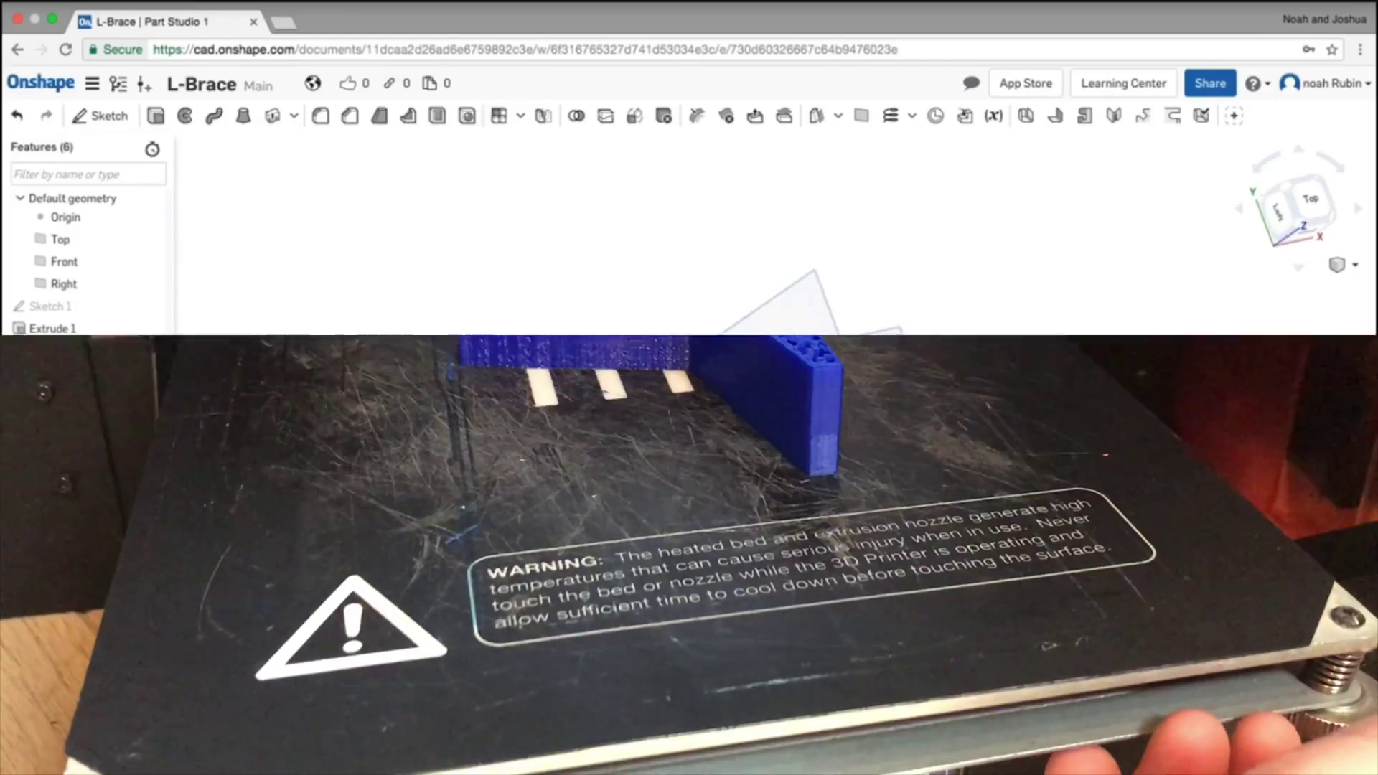